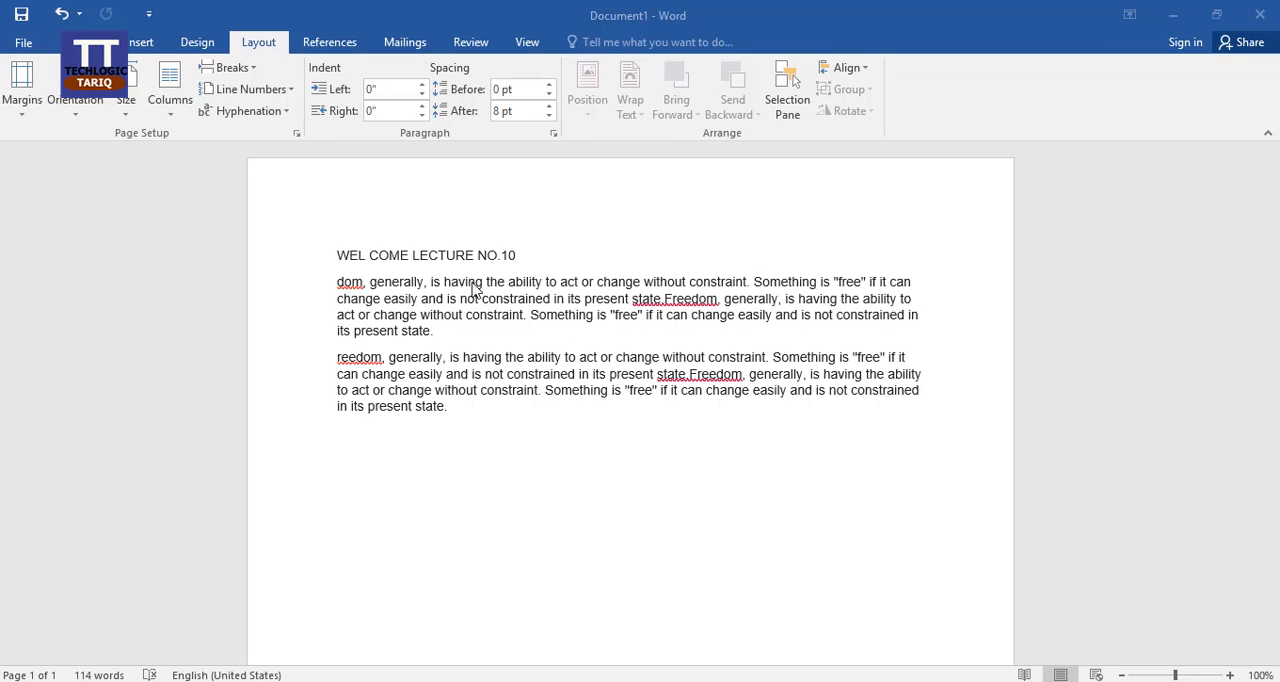
pyautogui.click(408, 390)
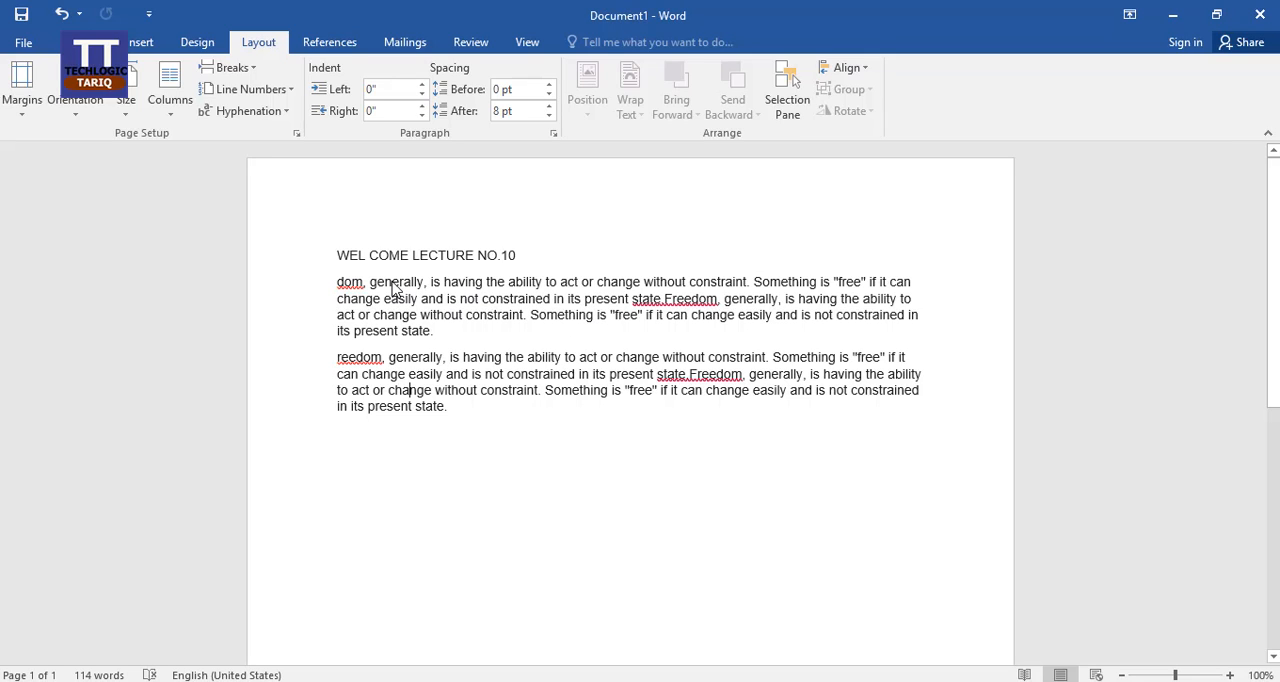
pyautogui.click(338, 281)
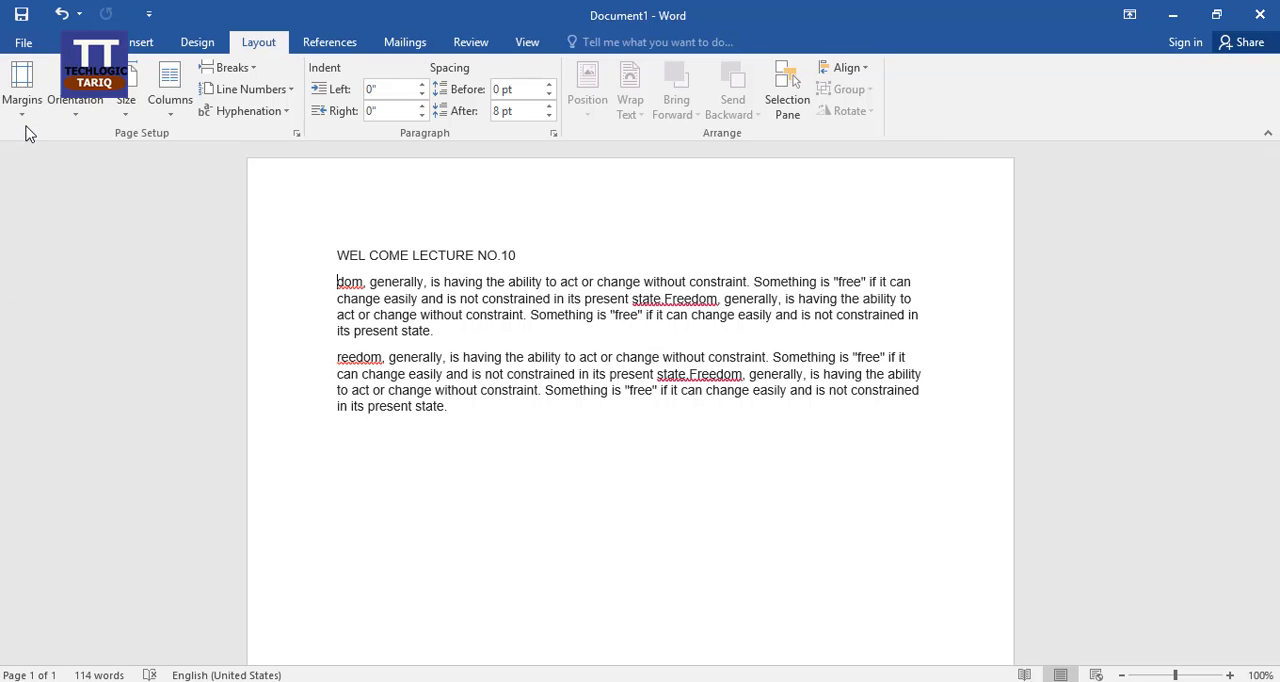
pyautogui.click(437, 255)
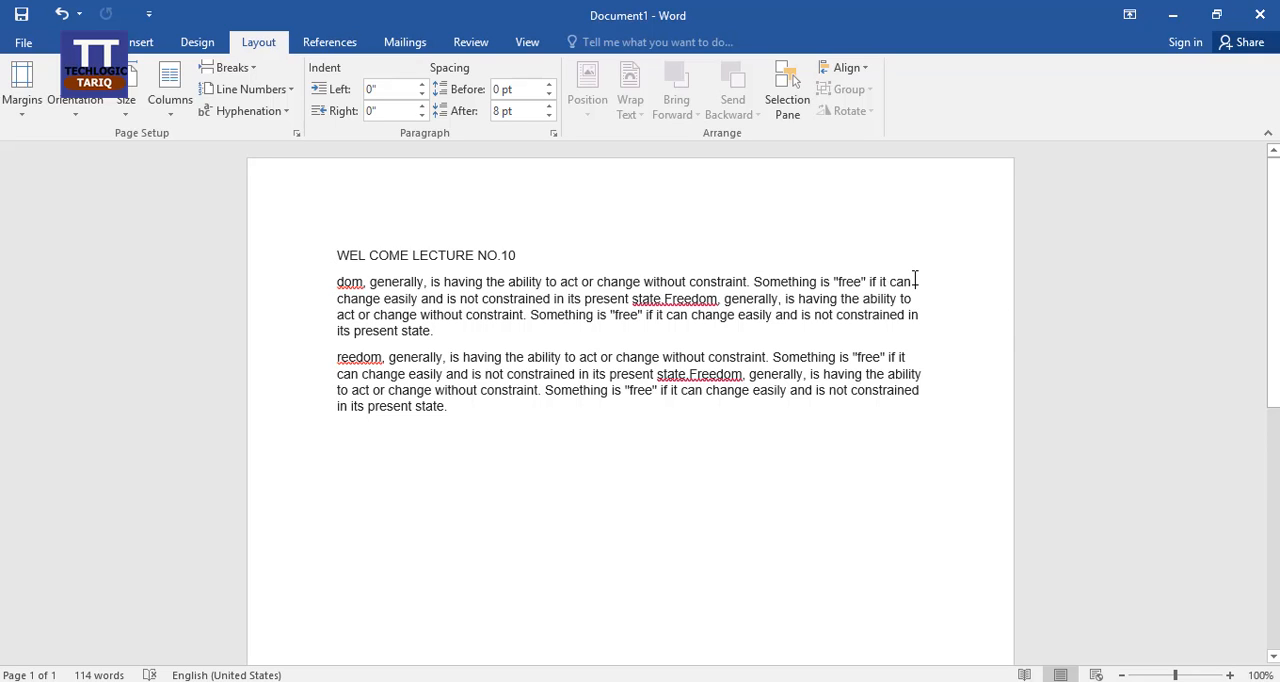
pyautogui.click(517, 248)
pyautogui.scroll(-10, 843, 394)
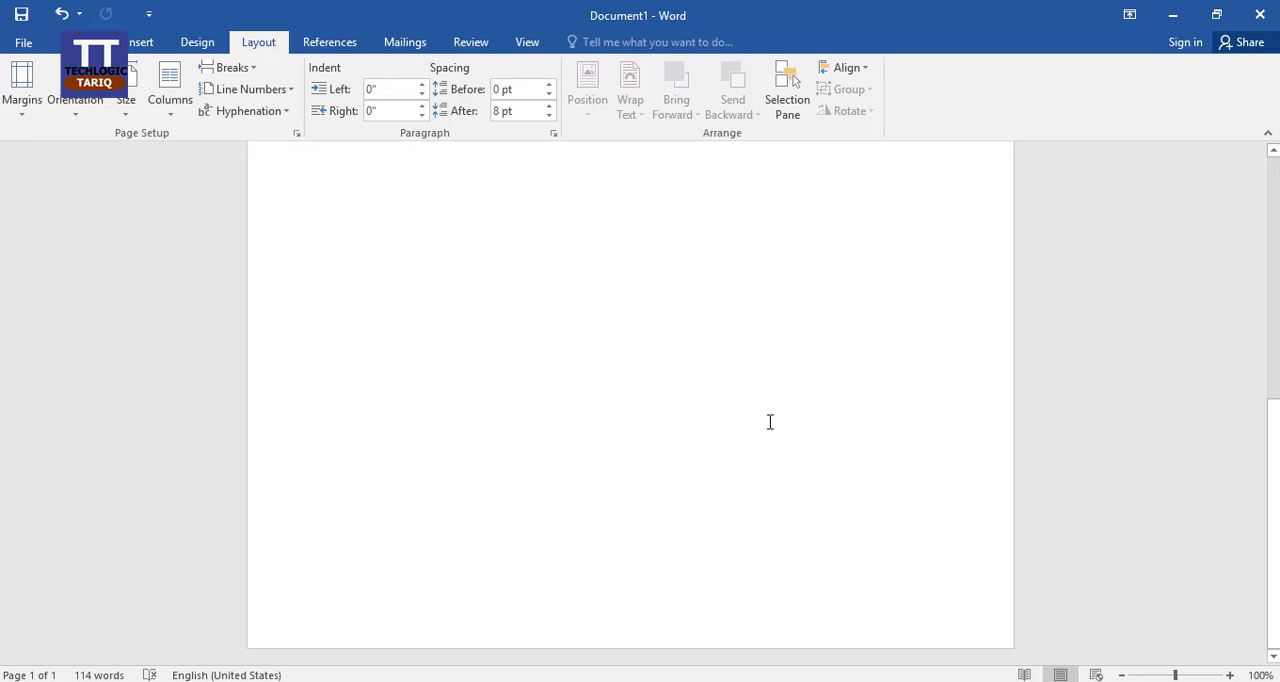
pyautogui.scroll(3, 723, 458)
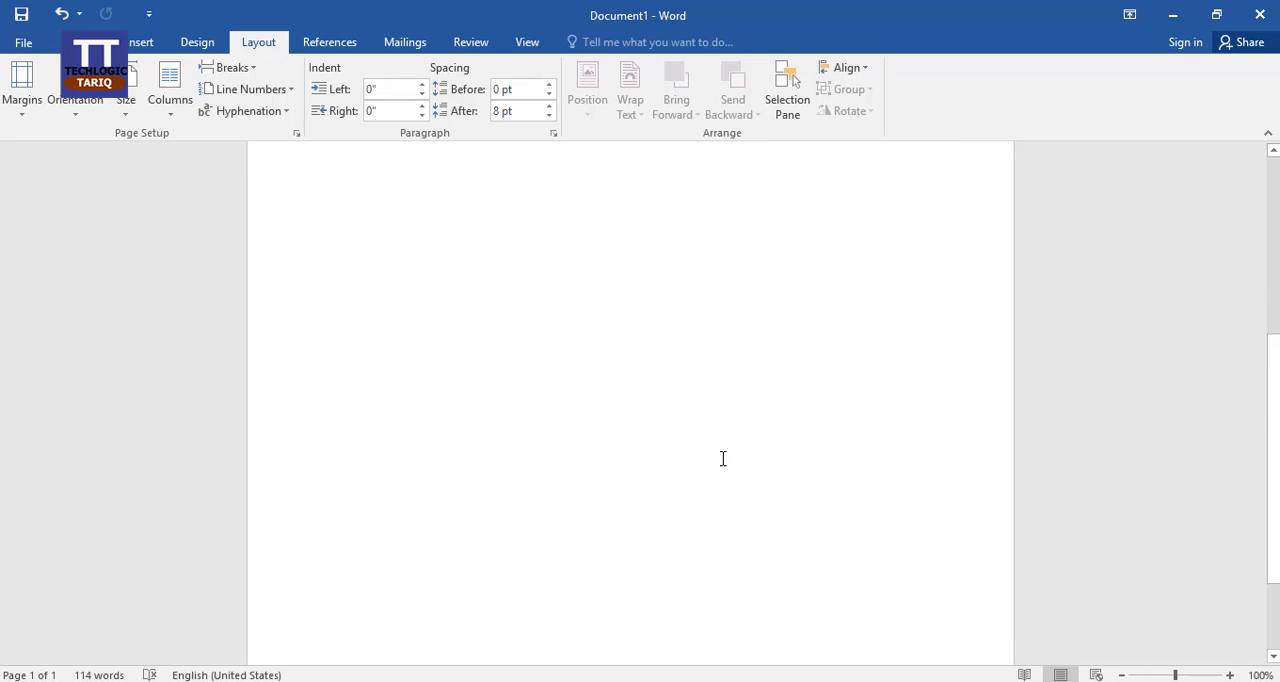
pyautogui.scroll(5, 723, 458)
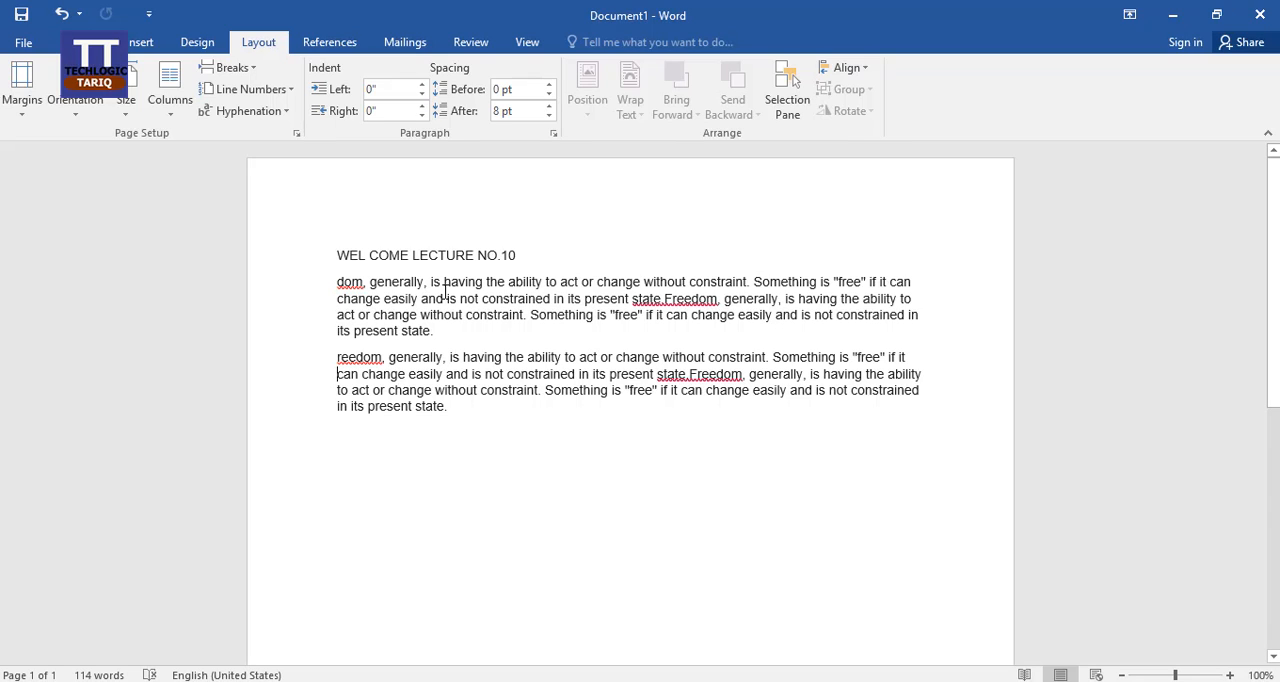
# Step: Apply the Narrow margin preset to the document and switch it to the Moderate preset
pyautogui.click(23, 100)
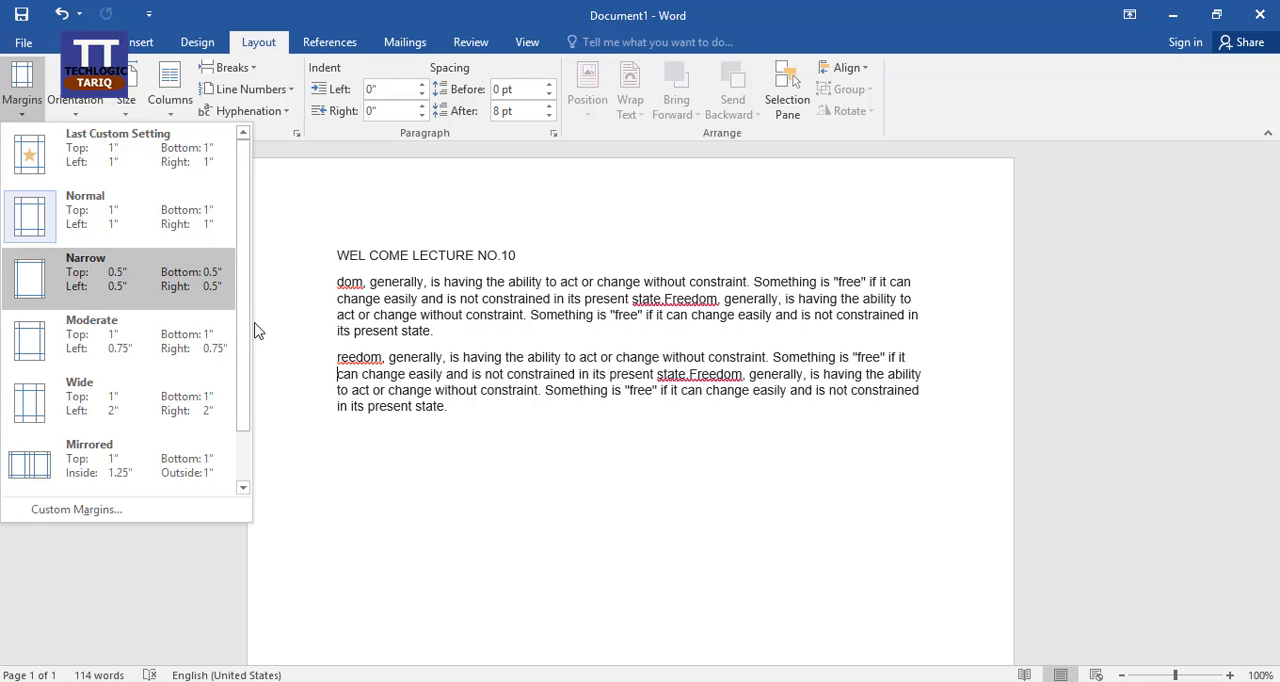
pyautogui.click(149, 271)
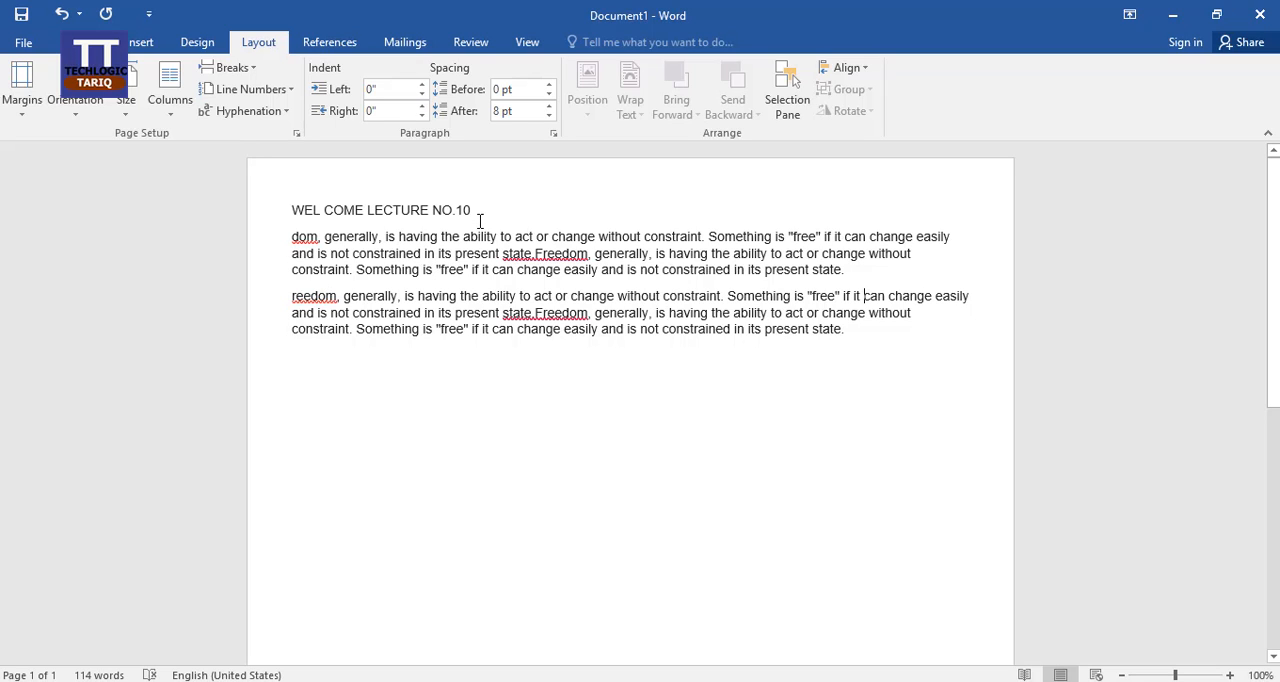
pyautogui.click(22, 100)
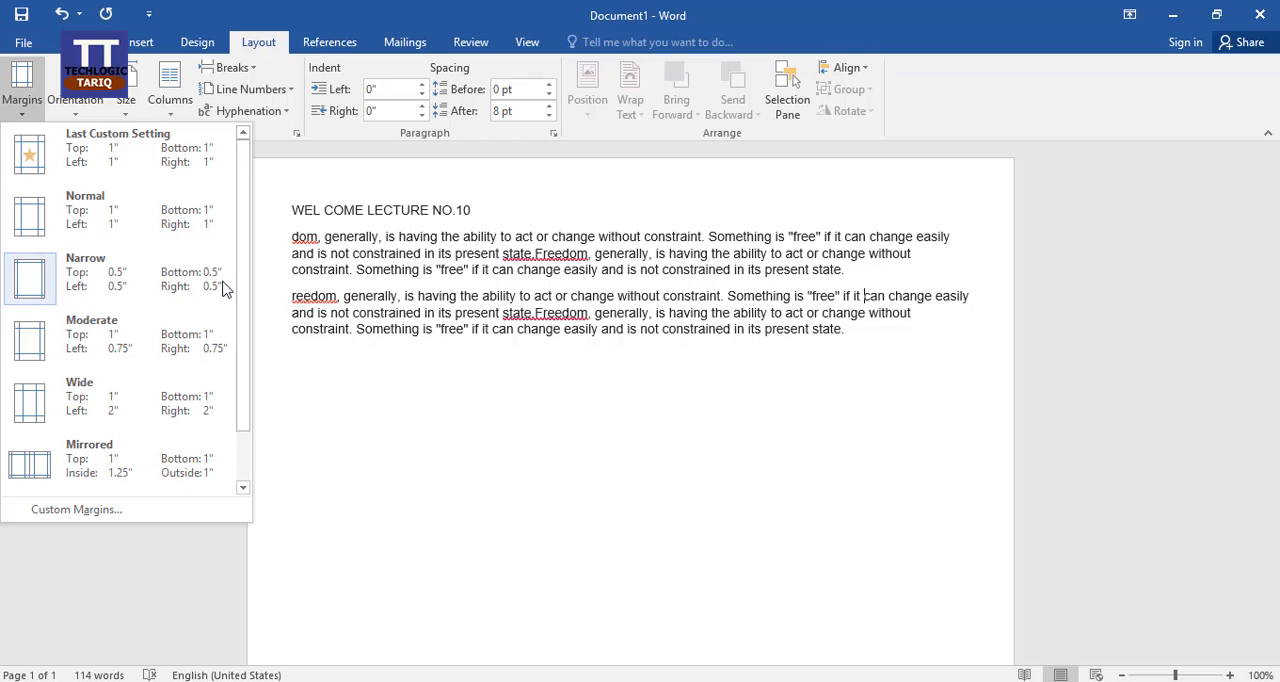
pyautogui.click(175, 345)
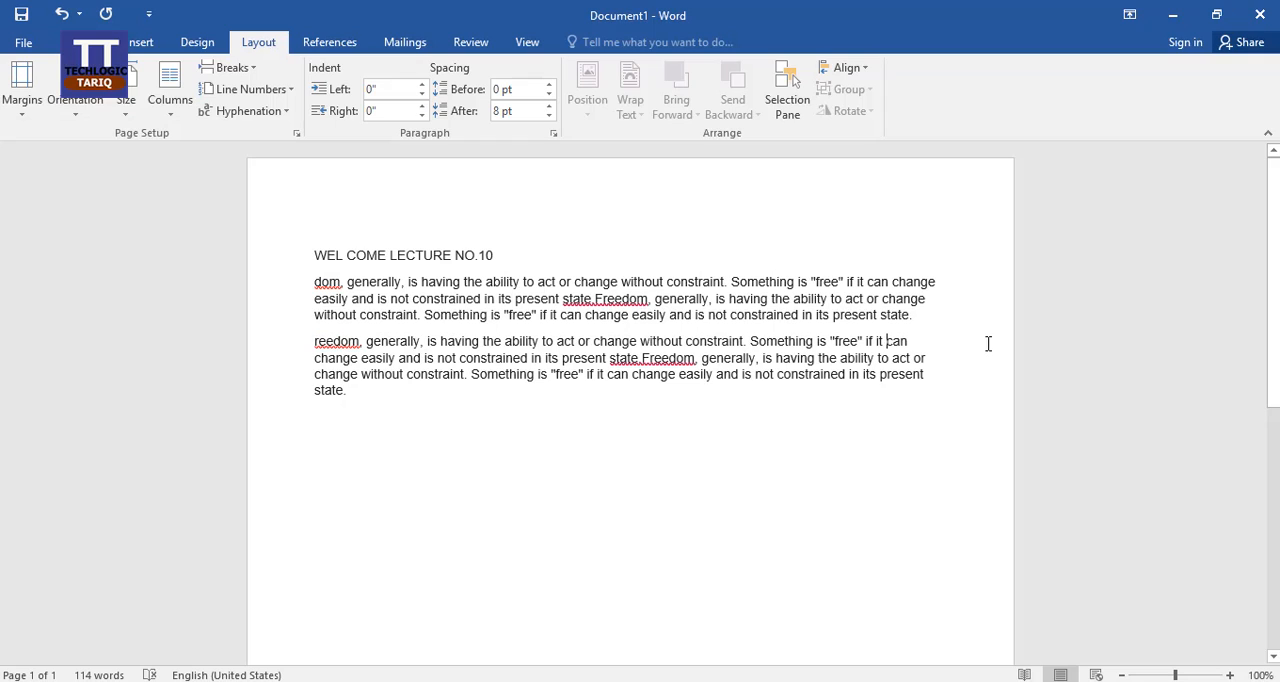
# Step: Return the page margins to the Normal preset and switch them to the Wide preset
pyautogui.click(20, 105)
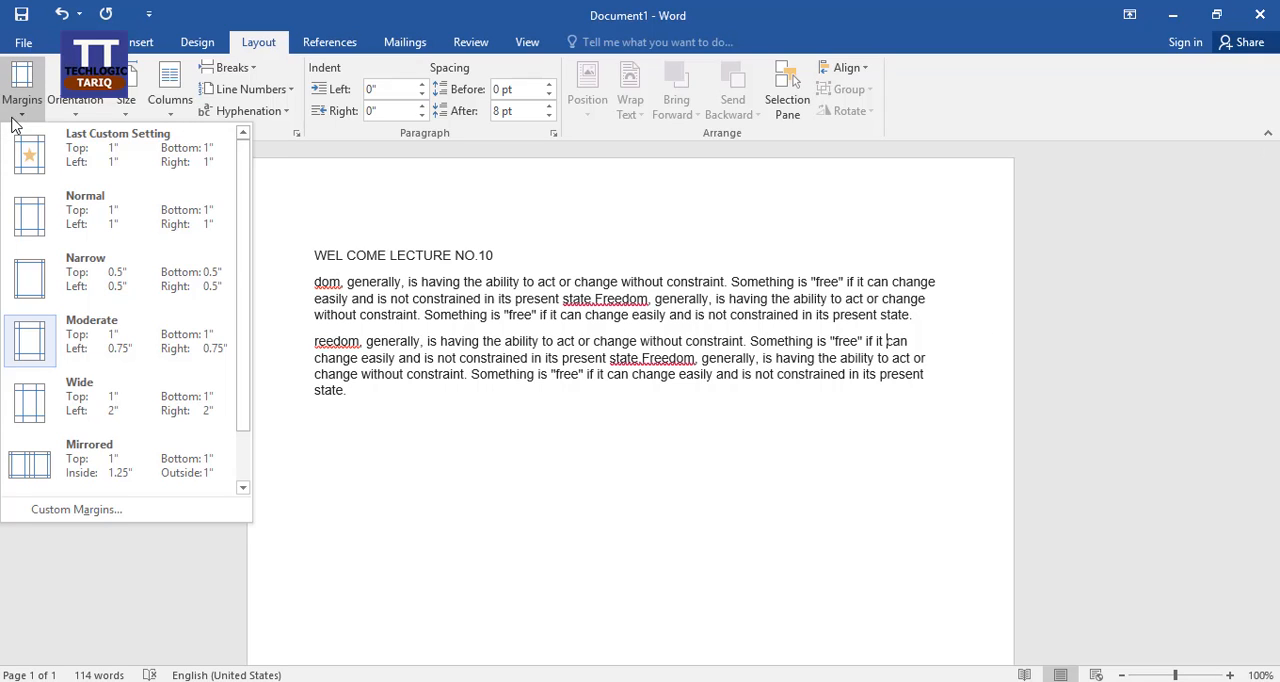
pyautogui.click(97, 212)
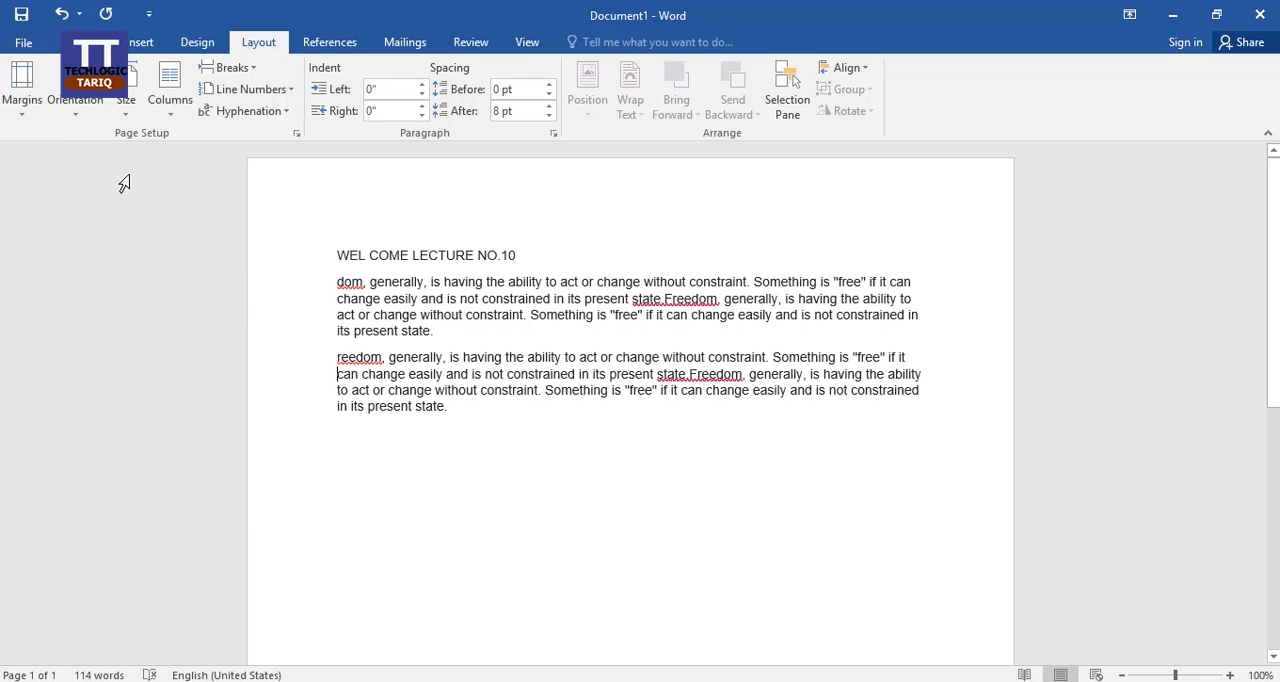
pyautogui.click(18, 110)
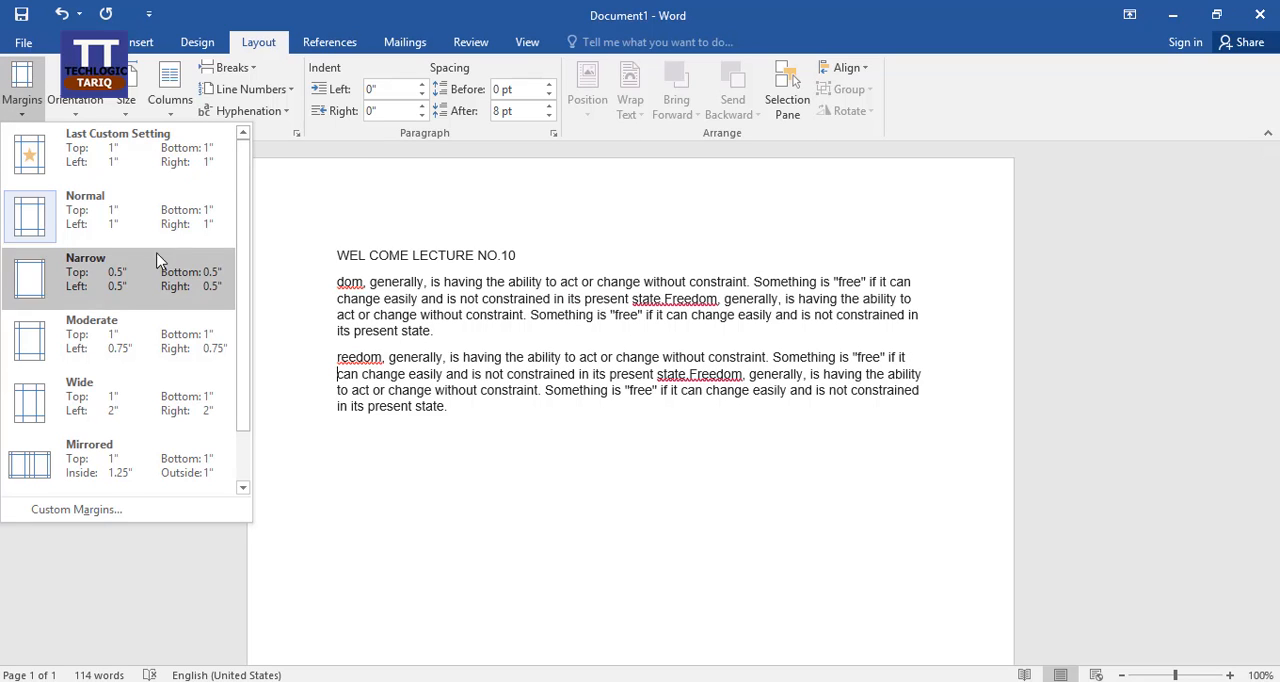
pyautogui.click(178, 408)
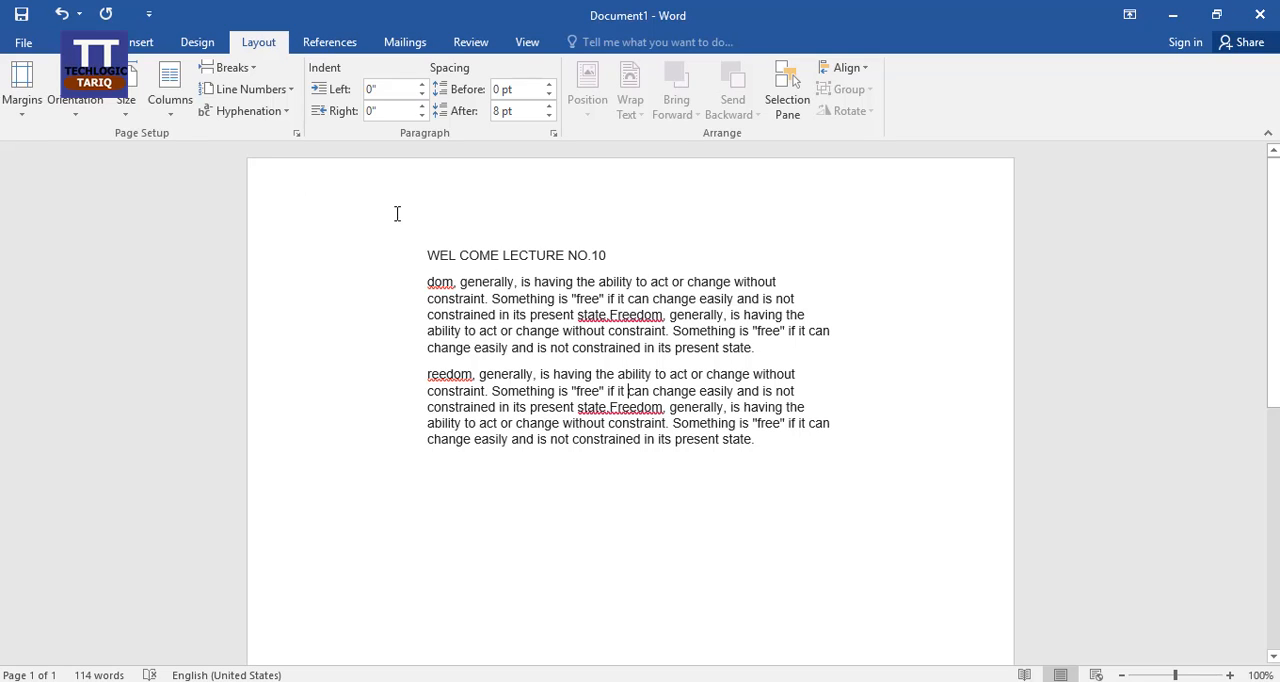
pyautogui.click(22, 100)
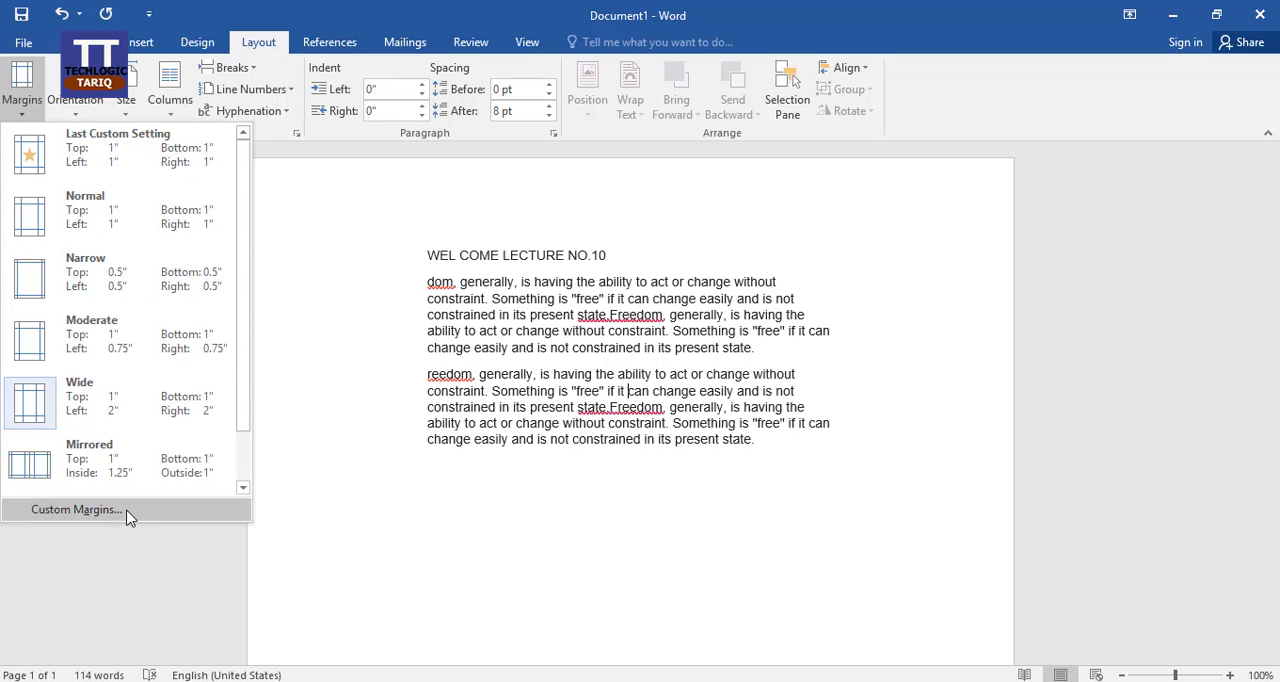
pyautogui.click(77, 510)
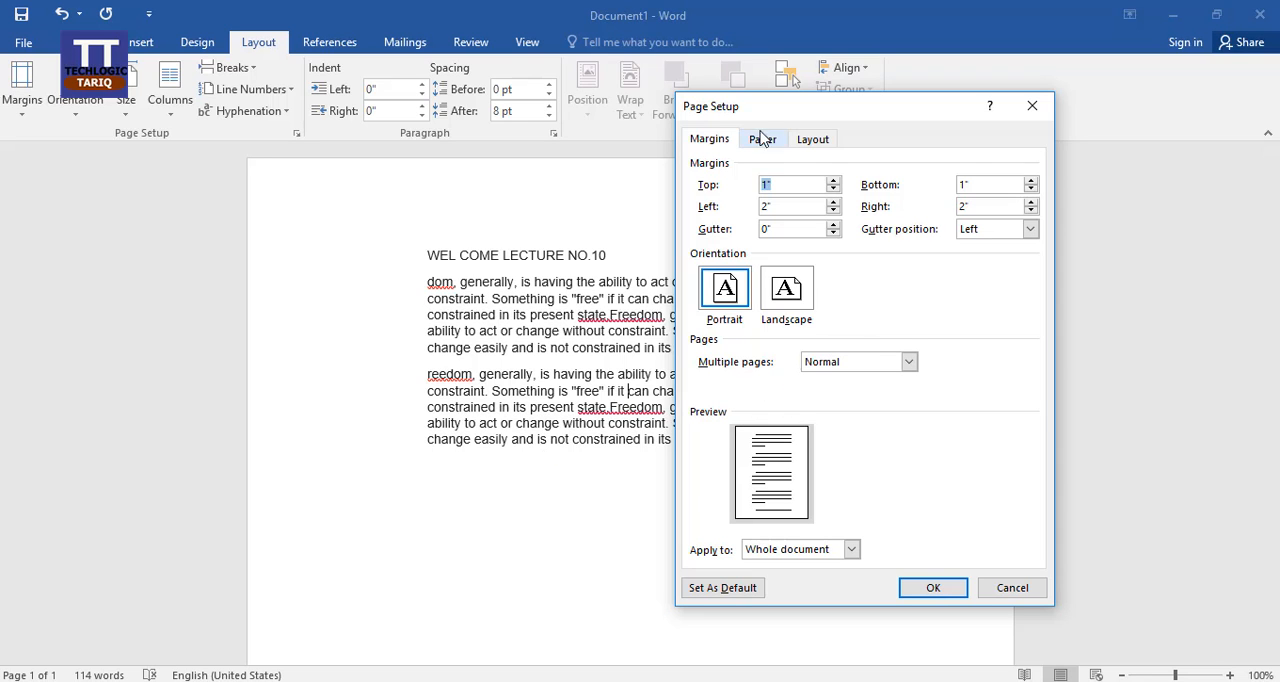
pyautogui.moveTo(769, 115); pyautogui.dragTo(905, 106)
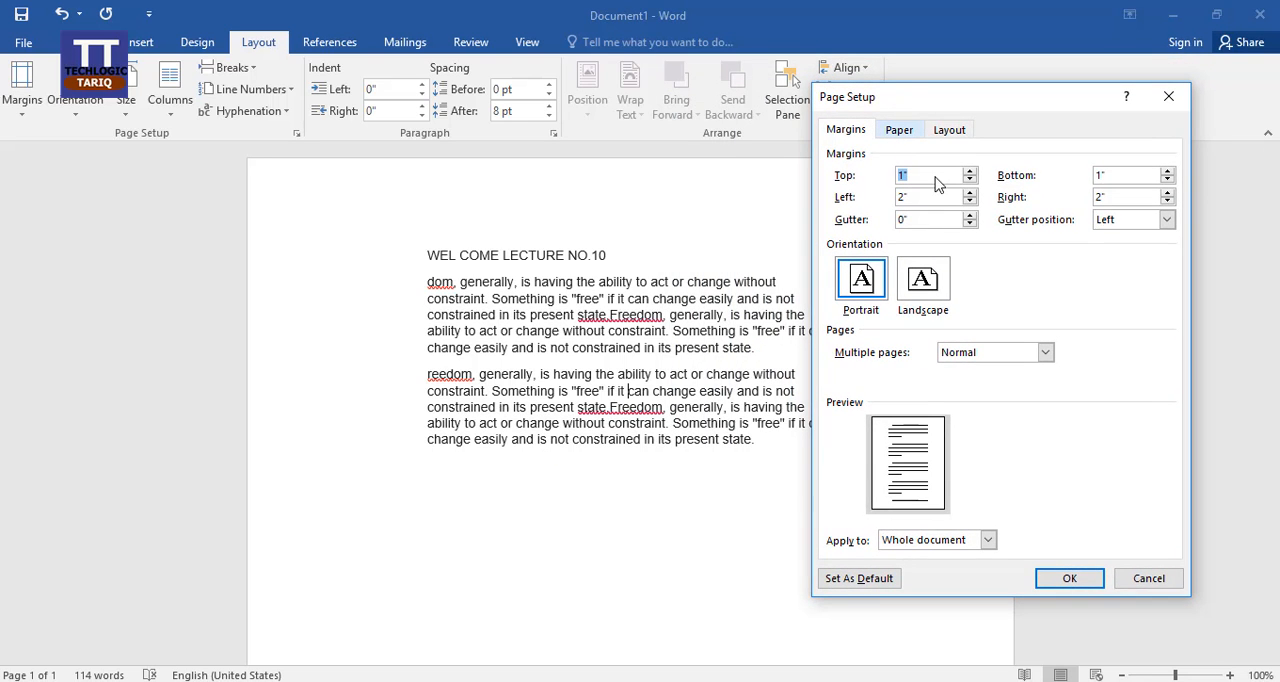
pyautogui.click(1149, 580)
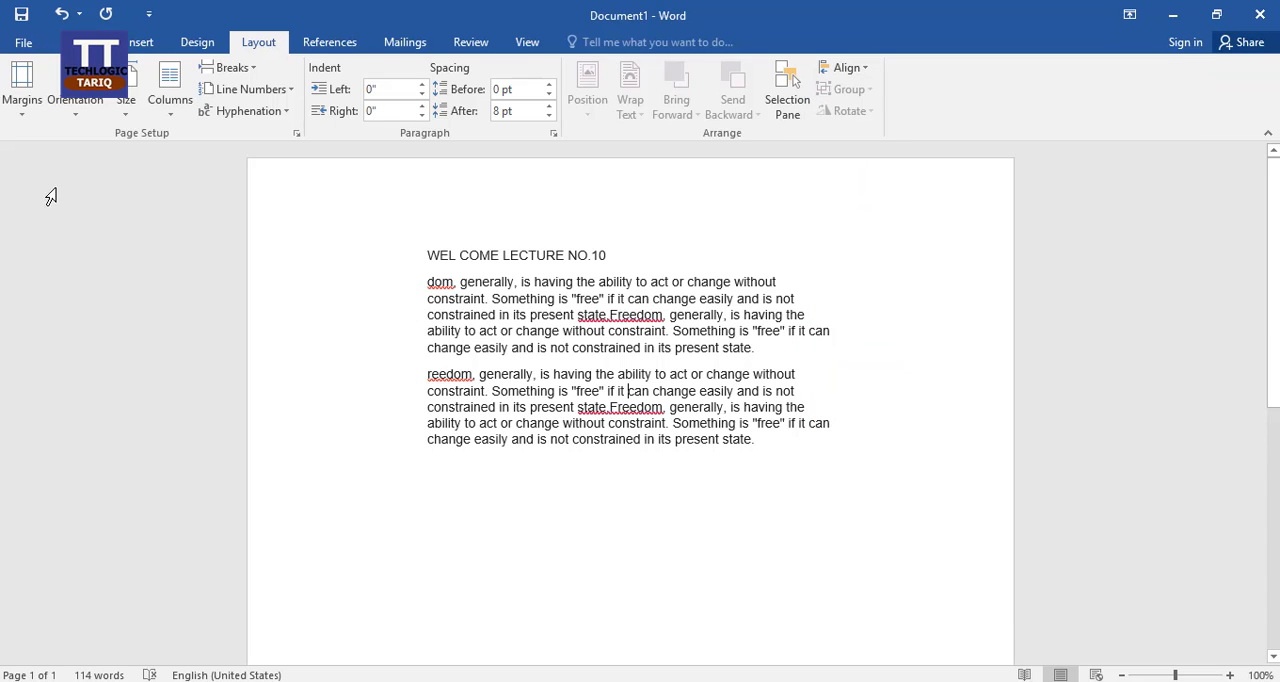
# Step: Restore the Normal margin preset with 1" on all sides of the page
pyautogui.click(20, 110)
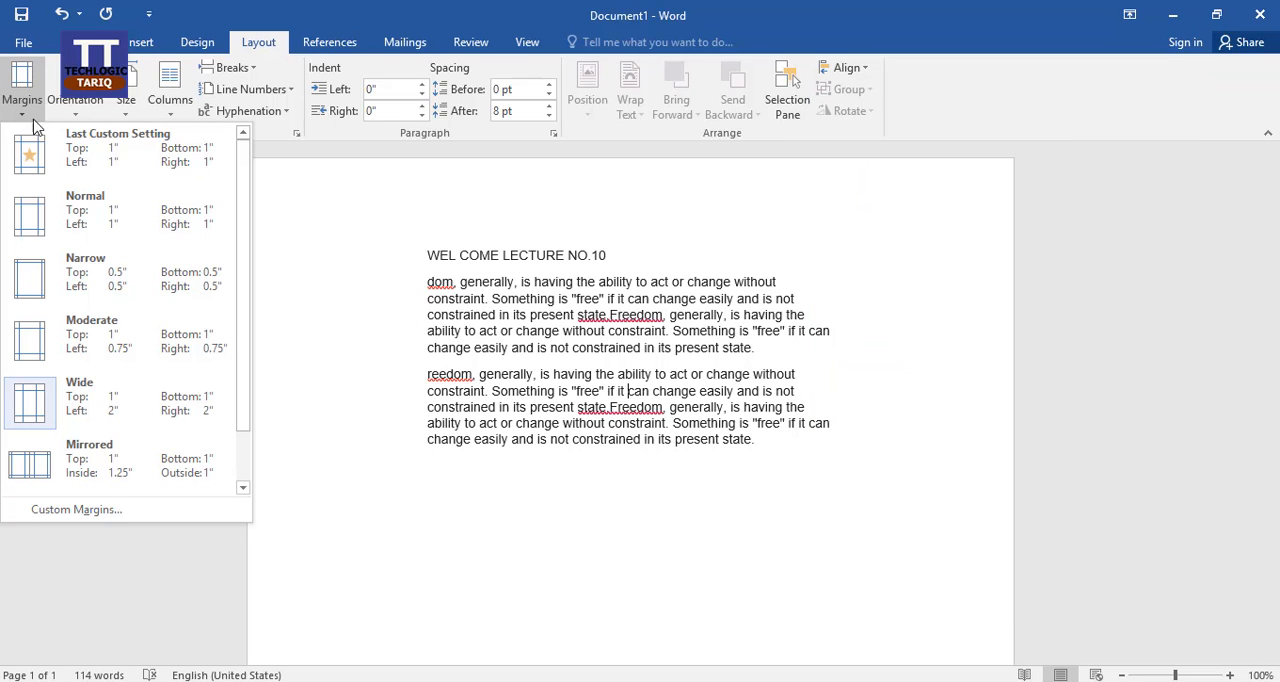
pyautogui.click(138, 240)
pyautogui.click(384, 283)
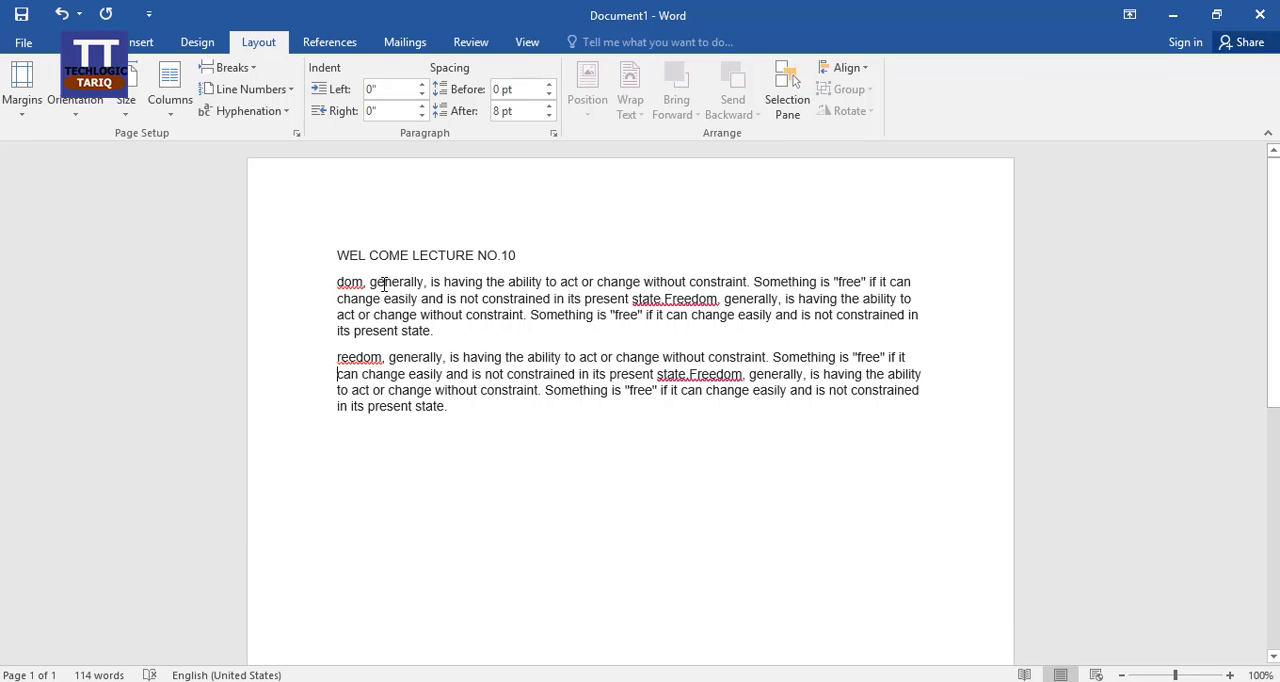
# Step: Set a custom top margin of 2" for the whole document and apply it
pyautogui.click(24, 108)
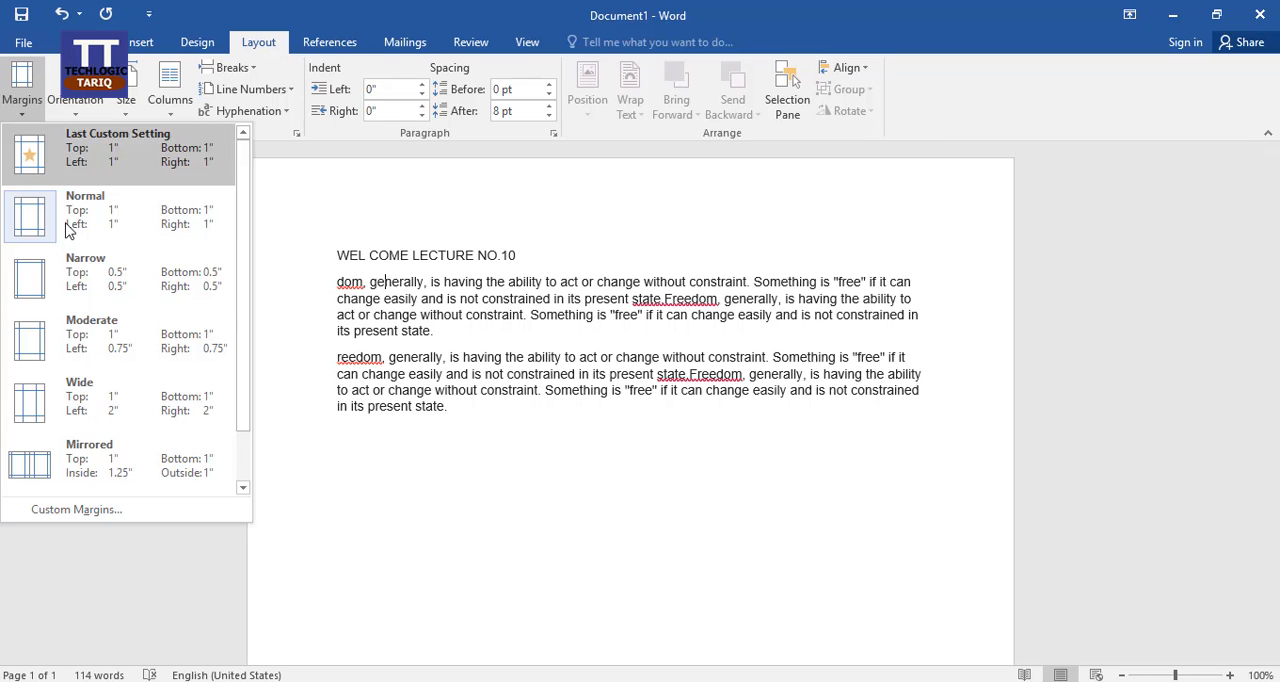
pyautogui.click(100, 510)
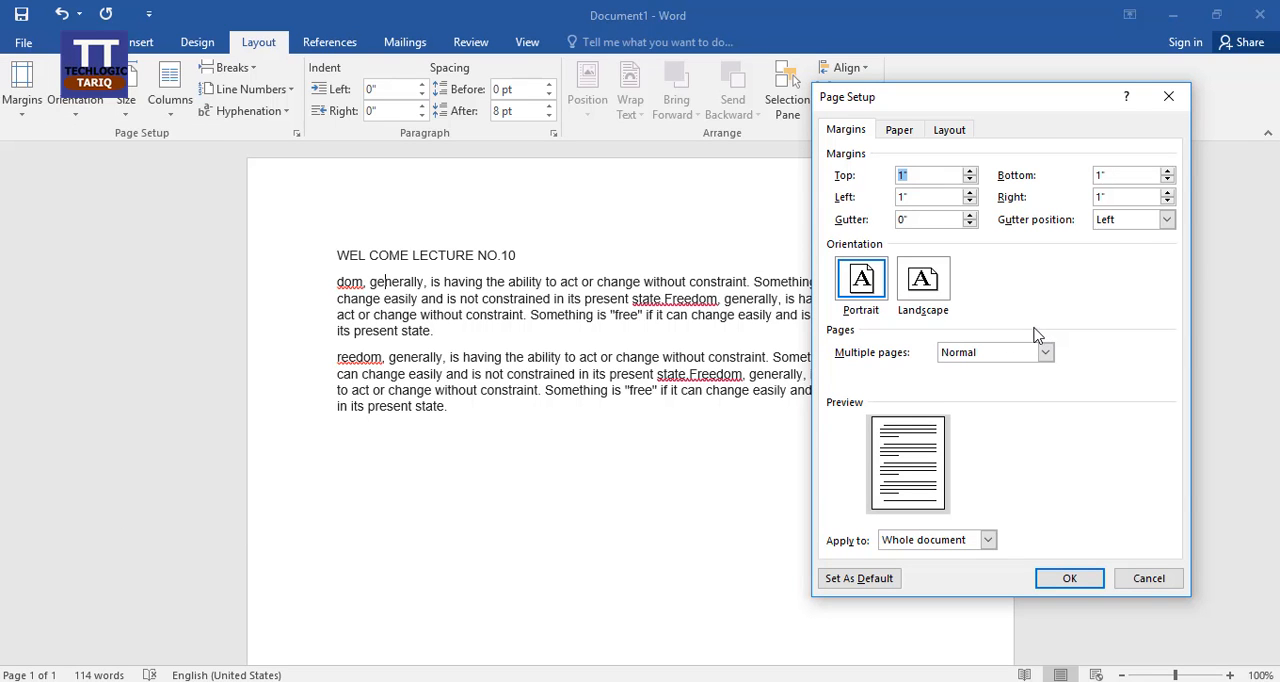
pyautogui.click(969, 171)
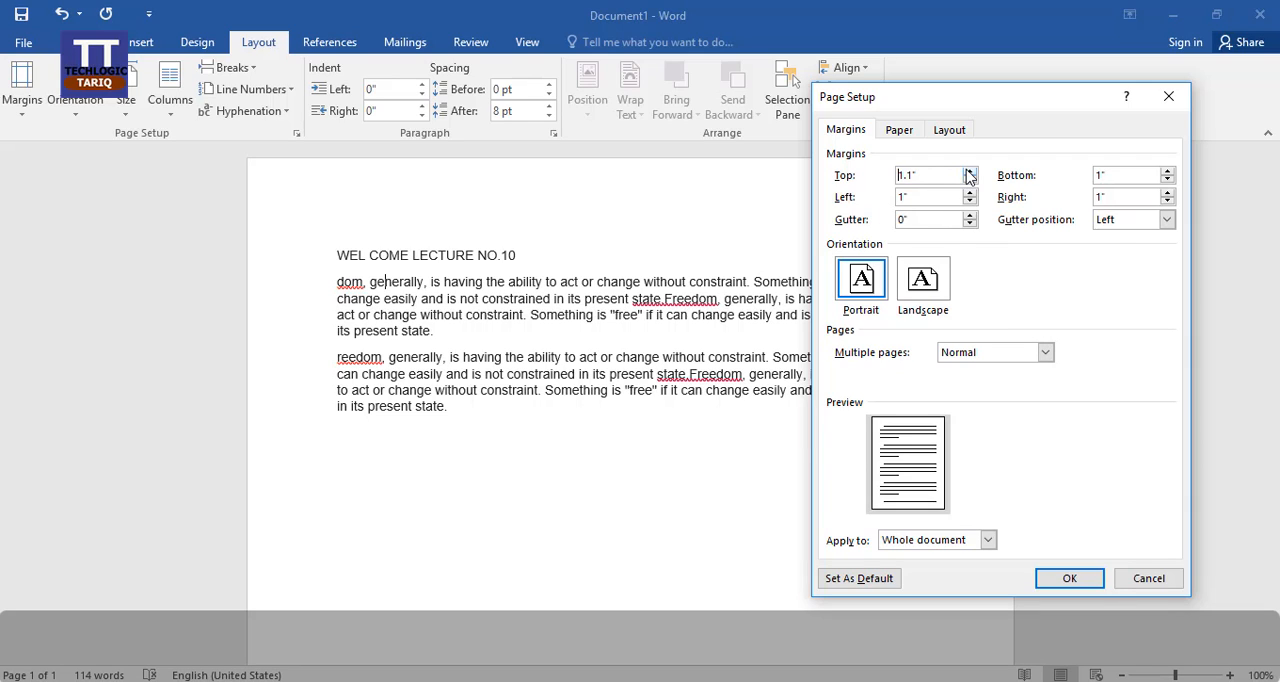
pyautogui.click(969, 171)
pyautogui.click(969, 171)
pyautogui.click(969, 171)
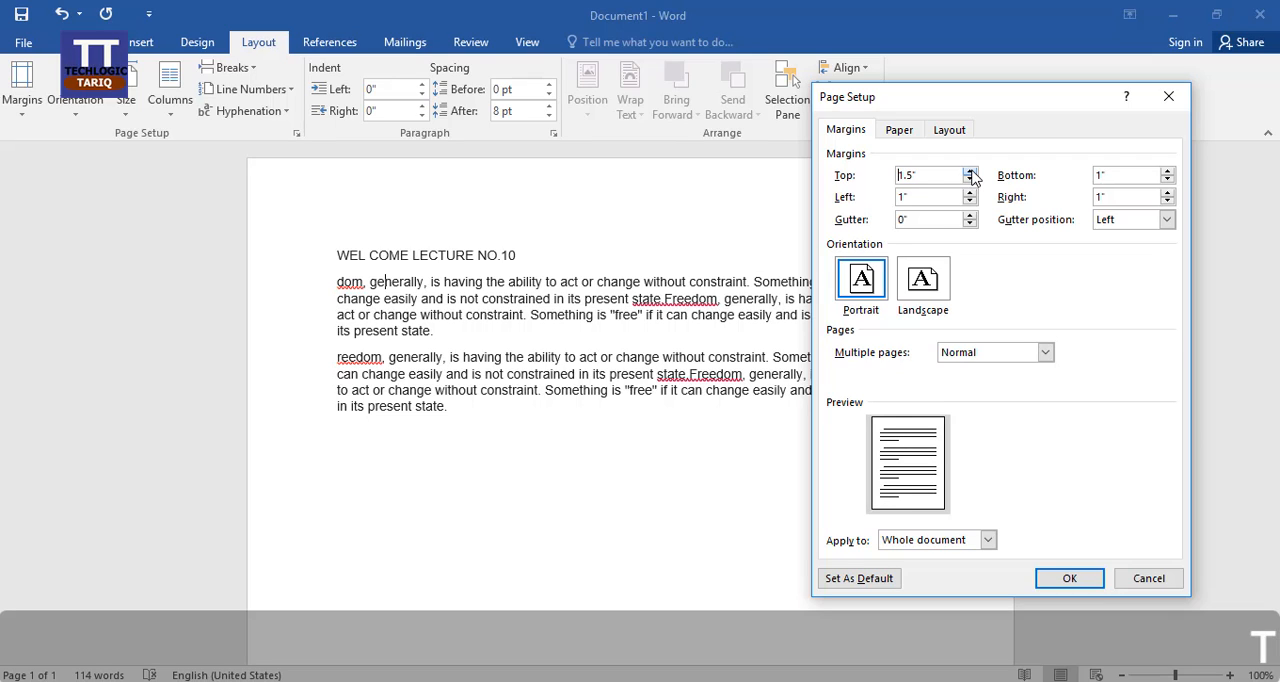
pyautogui.click(969, 171)
pyautogui.click(969, 171)
pyautogui.click(969, 171)
pyautogui.click(969, 171)
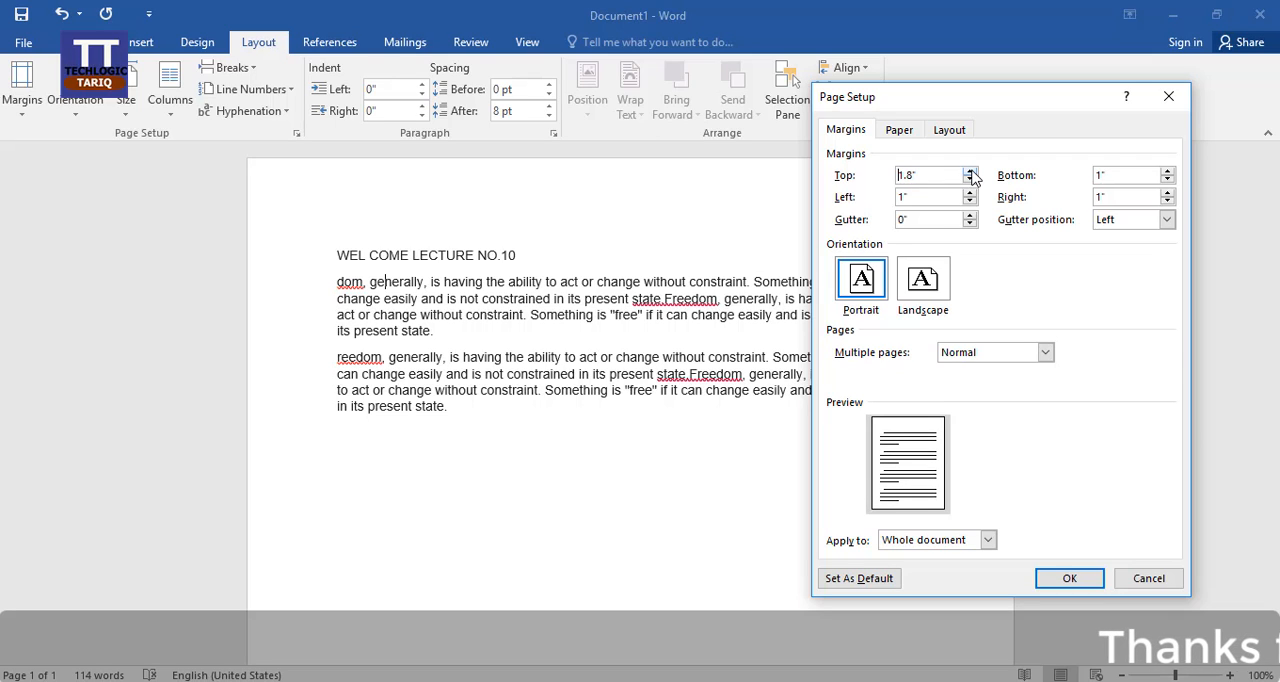
pyautogui.click(969, 171)
pyautogui.click(969, 171)
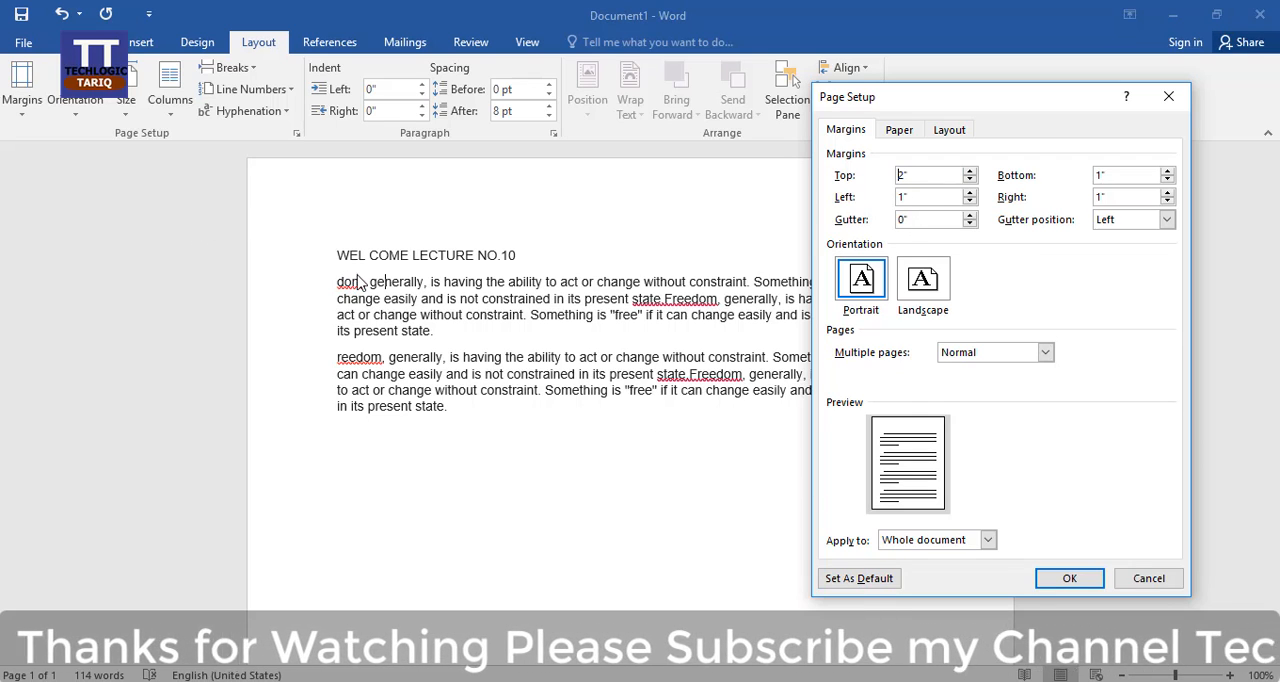
pyautogui.click(1068, 580)
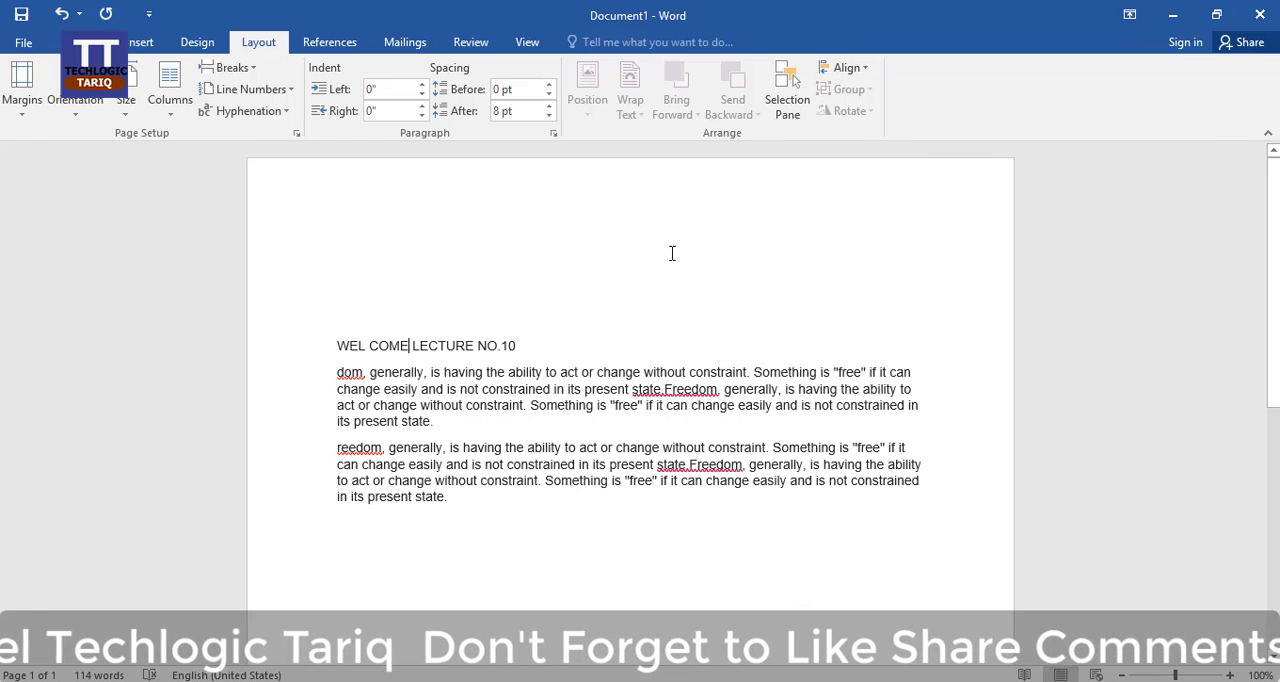
pyautogui.click(403, 405)
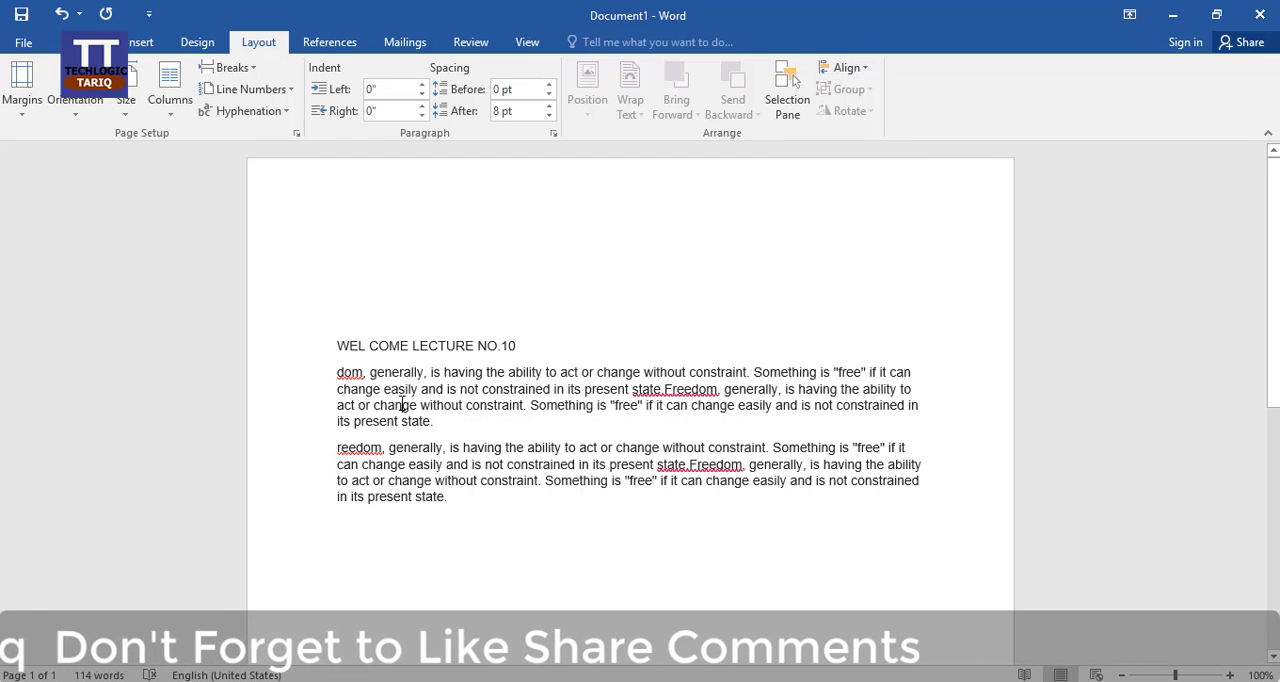
# Step: Try A4 as the paper size in the page setup and discard the change
pyautogui.click(22, 88)
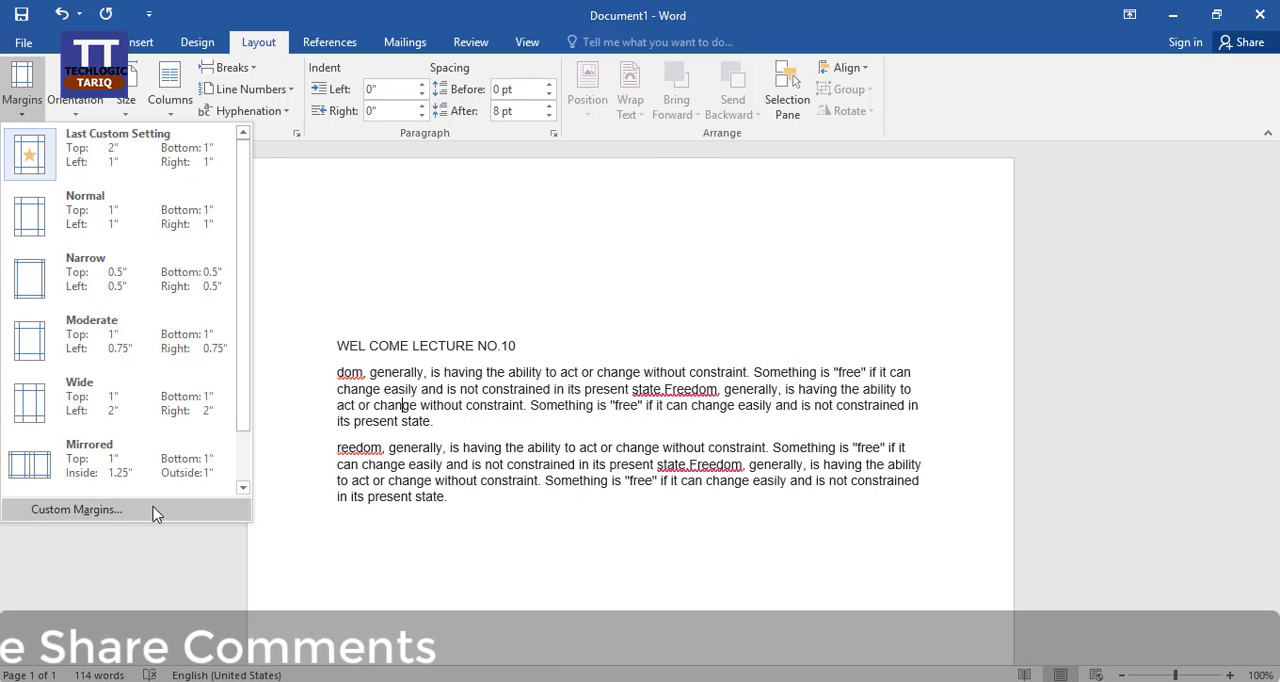
pyautogui.click(76, 510)
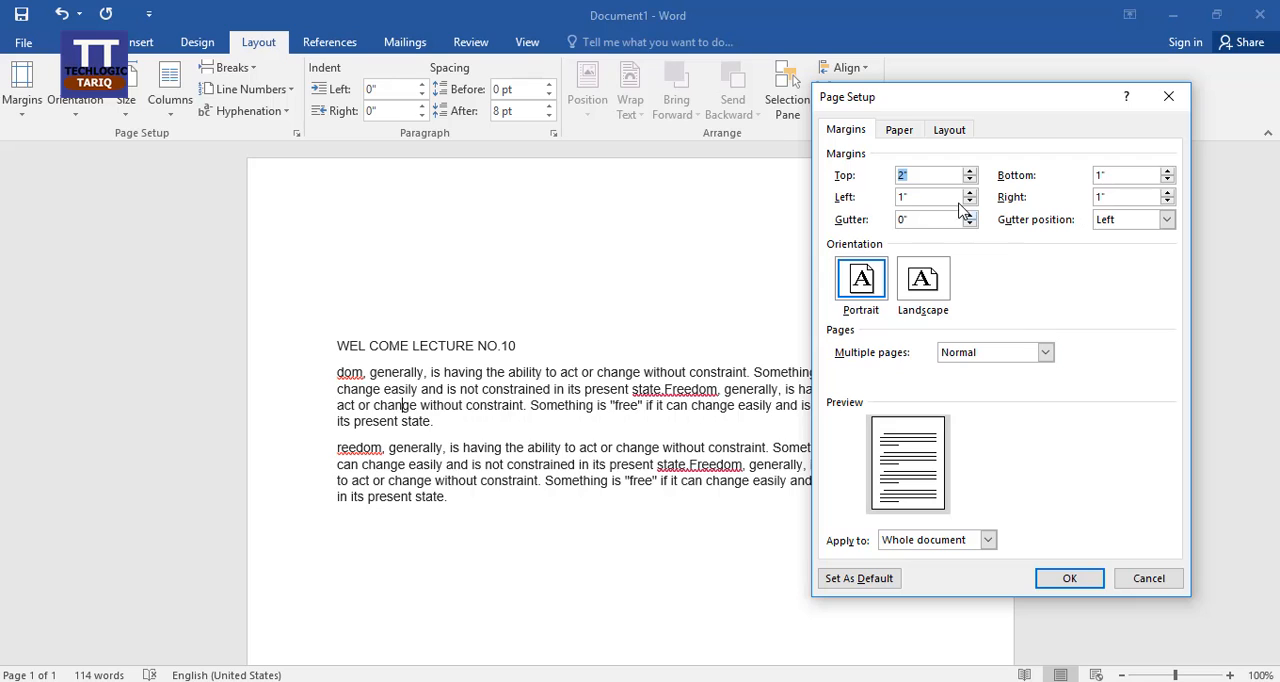
pyautogui.click(907, 137)
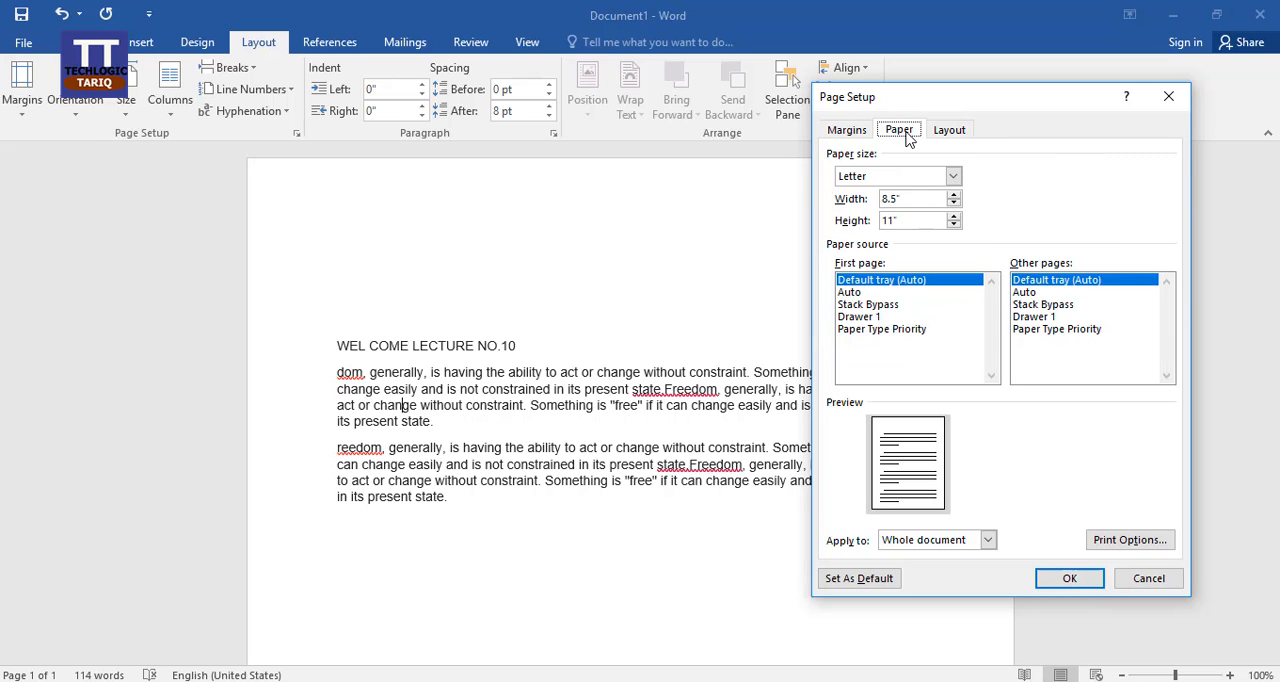
pyautogui.click(953, 177)
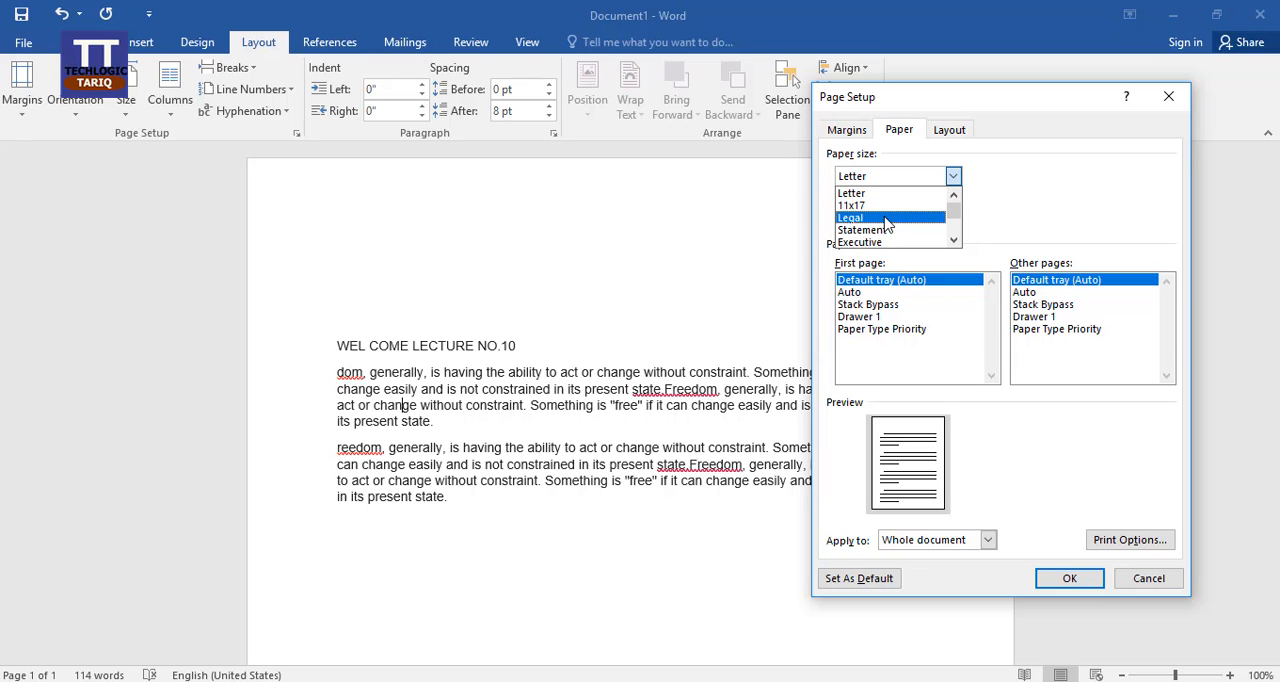
pyautogui.click(954, 240)
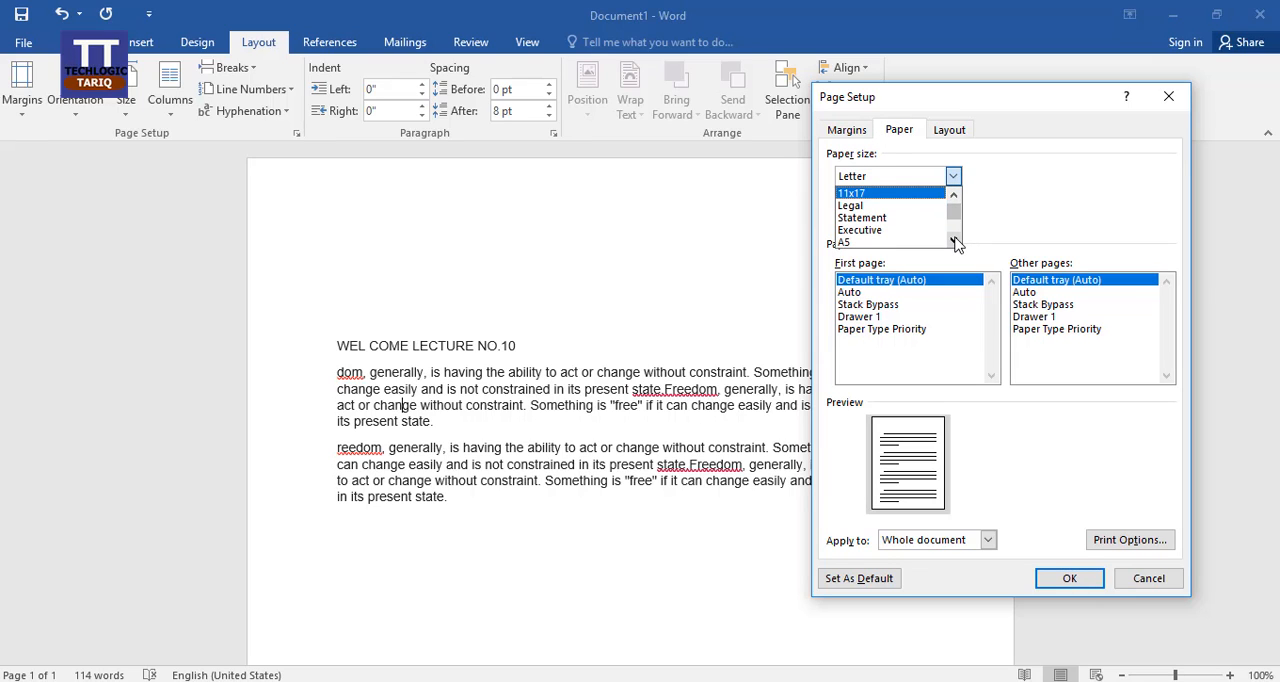
pyautogui.click(954, 240)
pyautogui.click(954, 241)
pyautogui.click(955, 242)
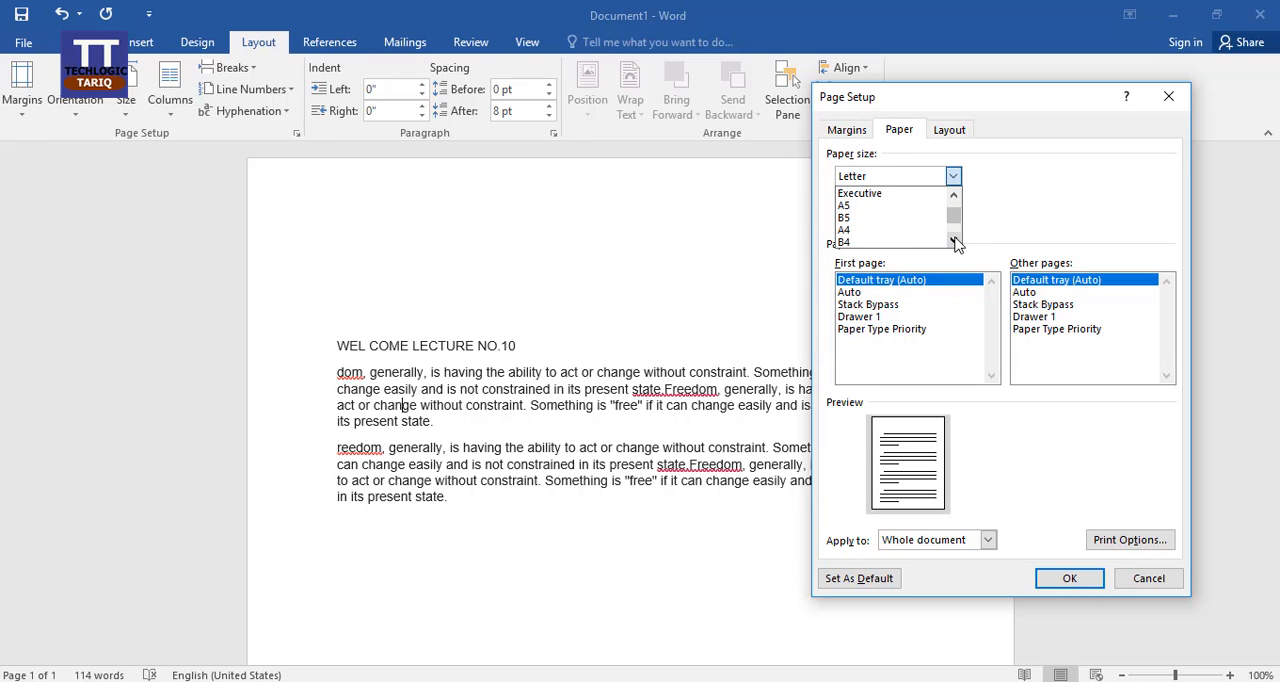
pyautogui.click(886, 230)
pyautogui.click(1147, 583)
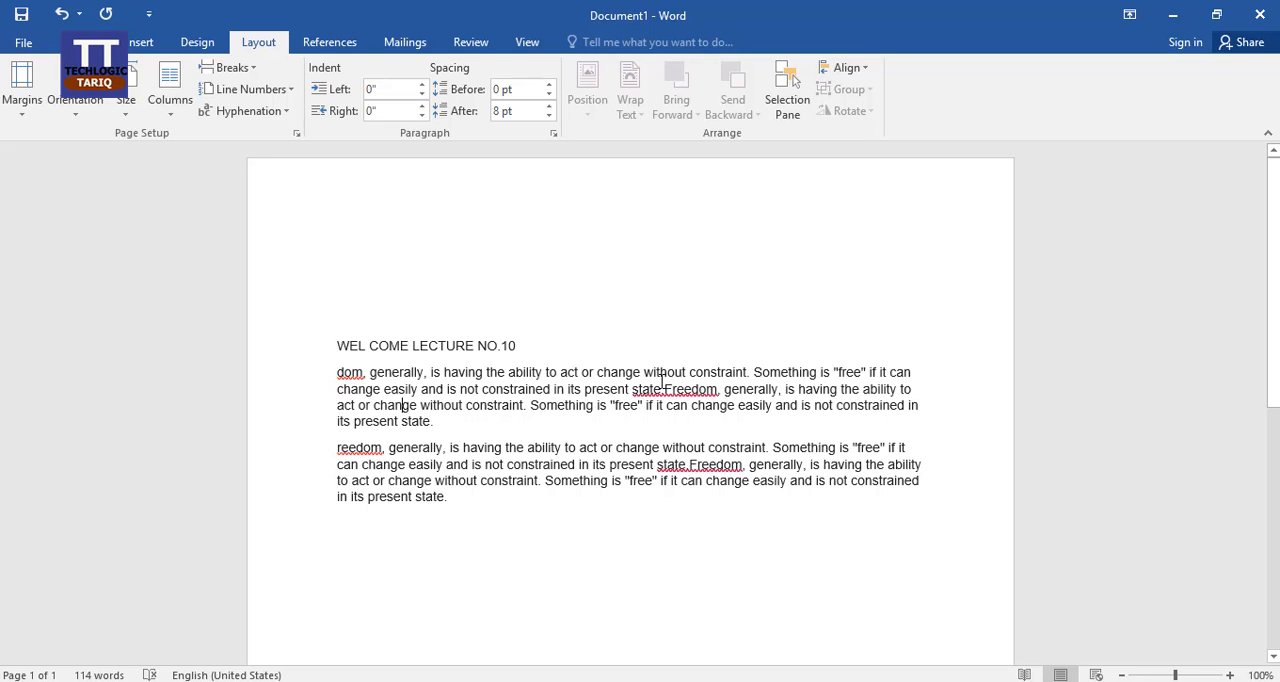
# Step: Switch the page orientation of the document from Portrait to Landscape
pyautogui.scroll(-6, 661, 381)
pyautogui.scroll(6, 661, 381)
pyautogui.scroll(-9, 694, 434)
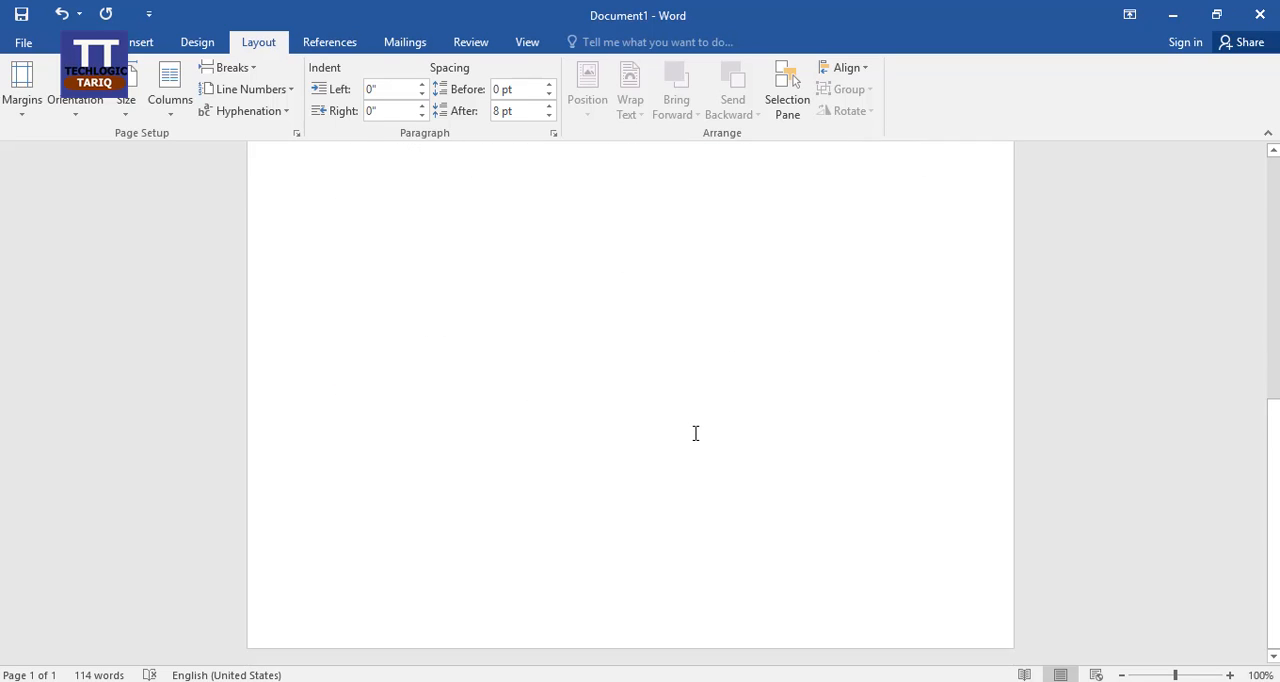
pyautogui.scroll(4, 695, 433)
pyautogui.click(80, 118)
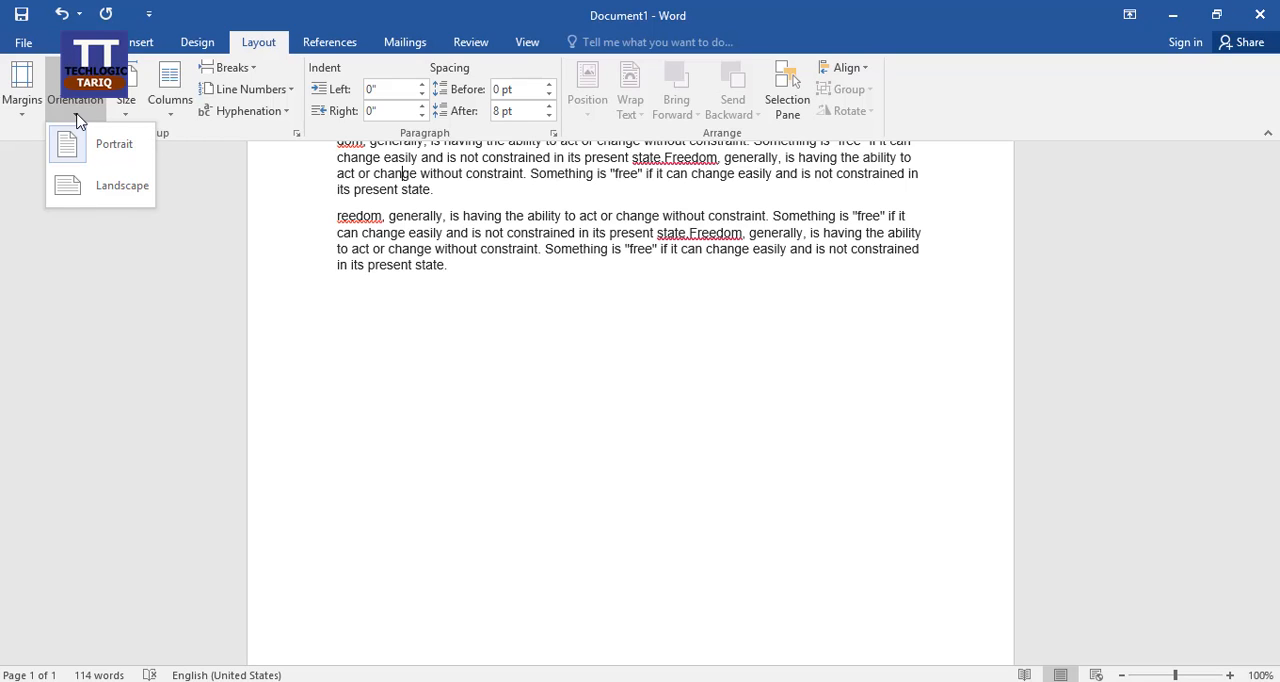
pyautogui.click(140, 190)
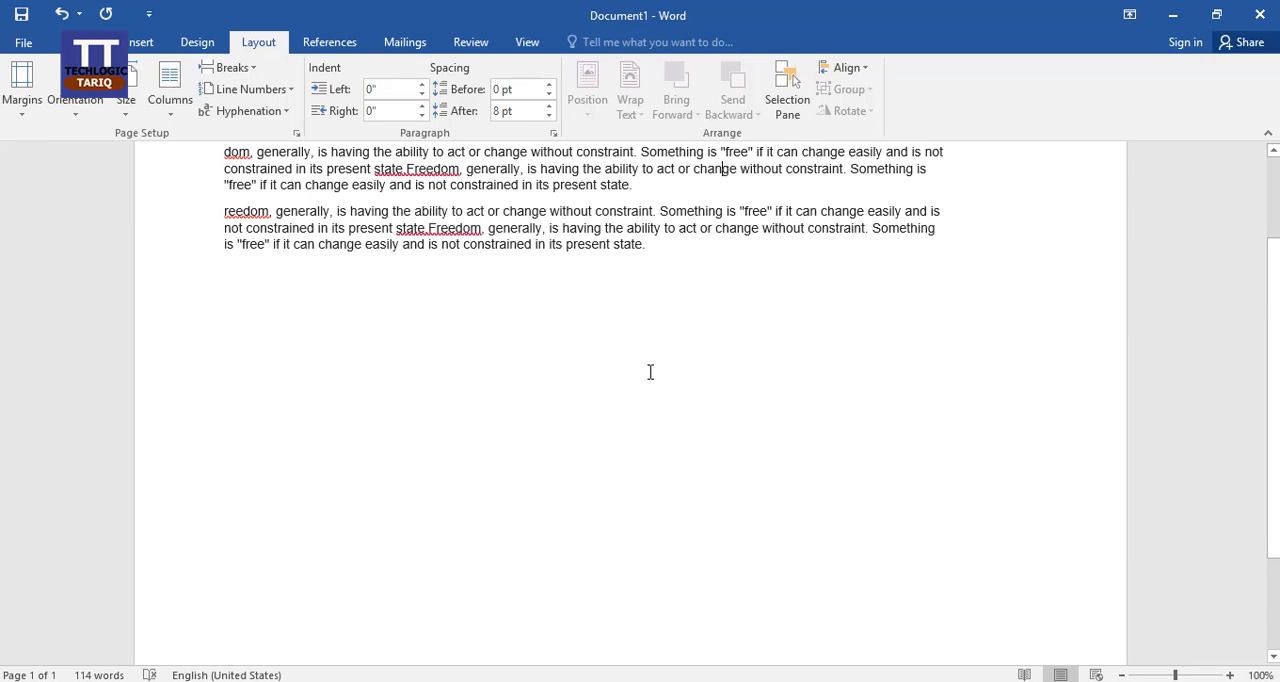
# Step: Examine how the title and two paragraphs sit on the landscape page, up close and as a whole page
pyautogui.scroll(3, 714, 427)
pyautogui.scroll(-8, 720, 362)
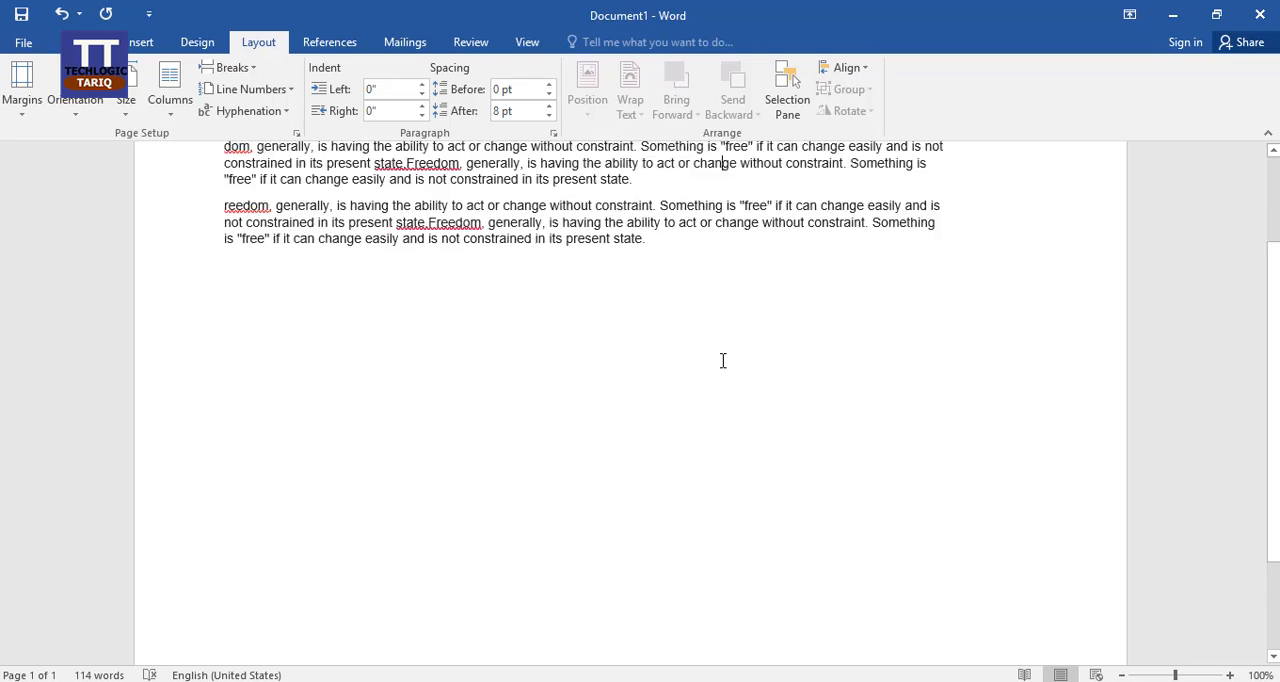
pyautogui.scroll(8, 723, 360)
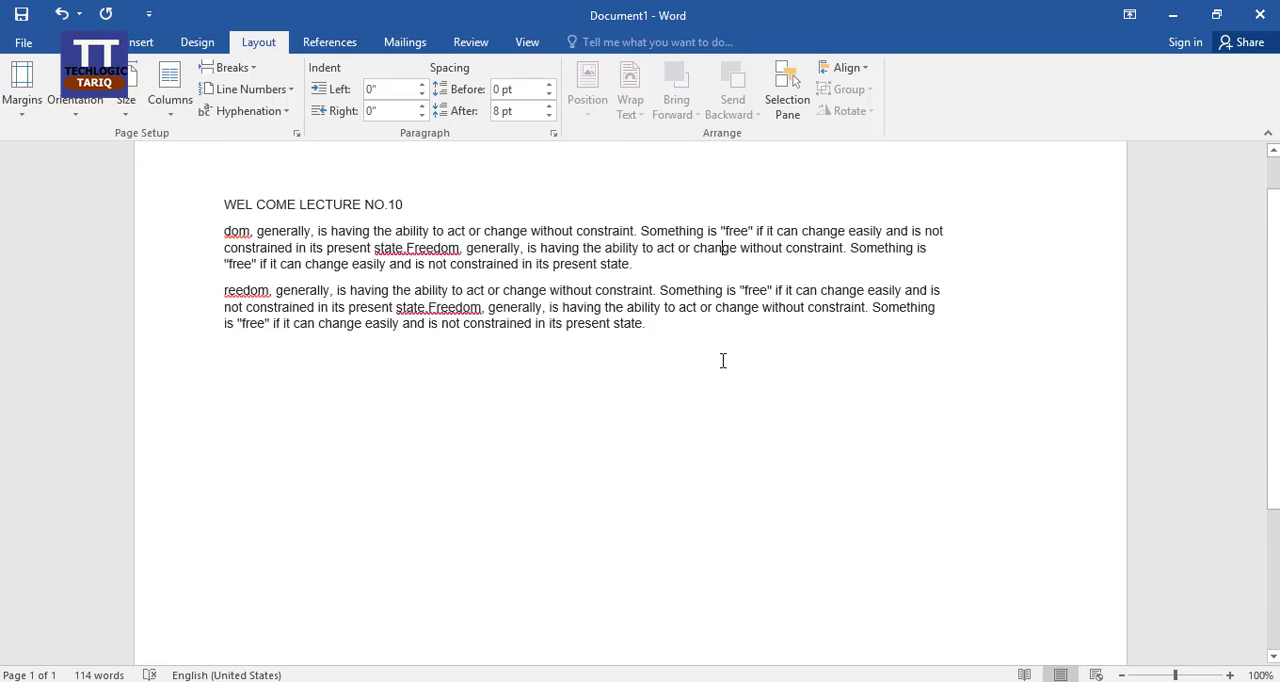
pyautogui.keyDown('ctrl'); pyautogui.scroll(-6, 723, 360); pyautogui.keyUp('ctrl')
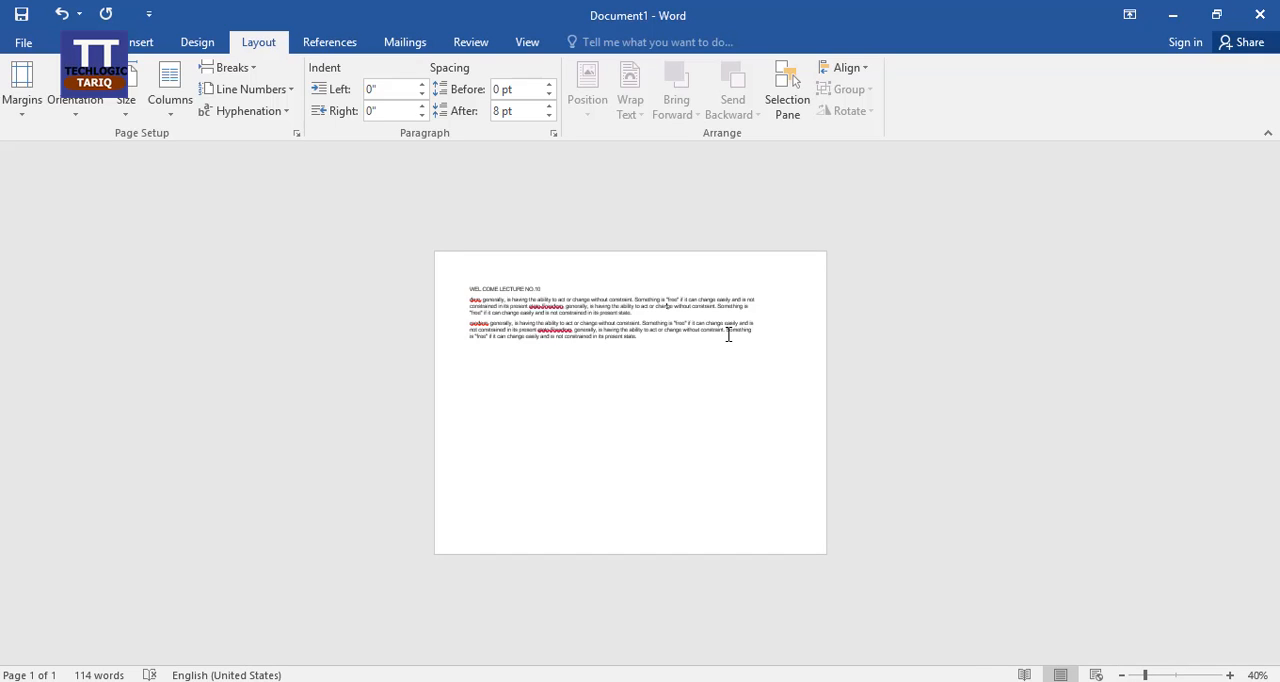
pyautogui.keyDown('ctrl'); pyautogui.scroll(-1, 728, 335); pyautogui.keyUp('ctrl')
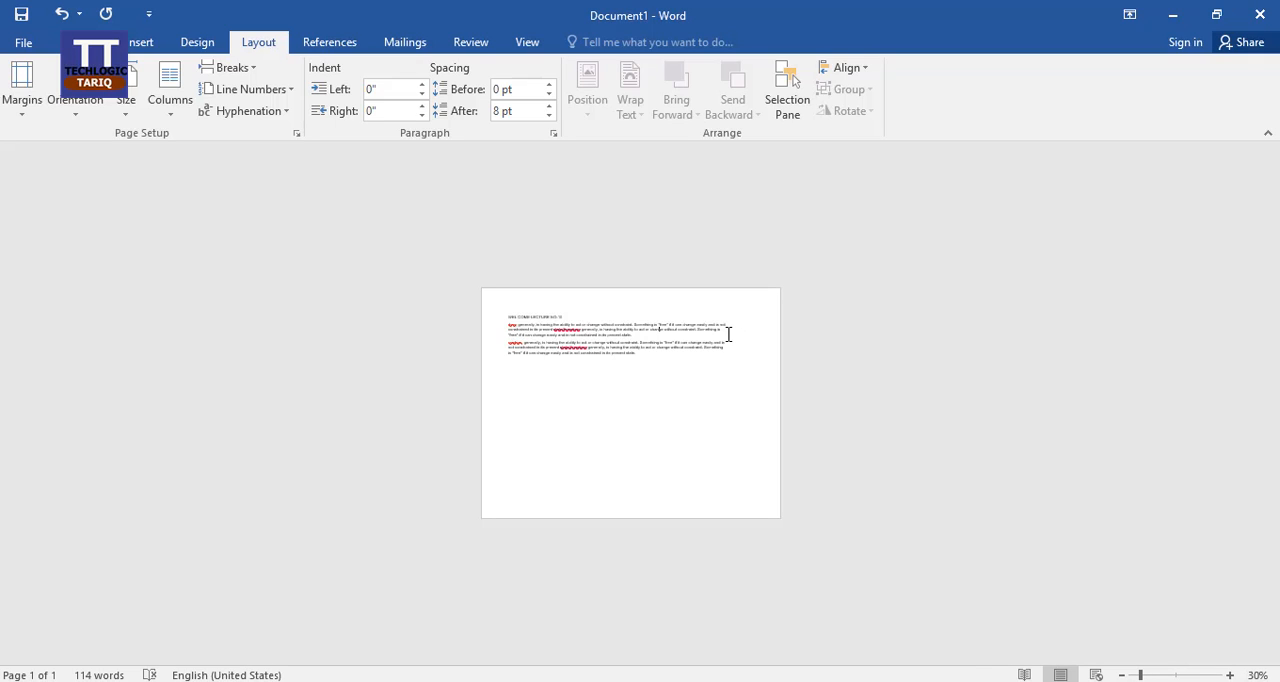
pyautogui.keyDown('ctrl'); pyautogui.scroll(5, 700, 397); pyautogui.keyUp('ctrl')
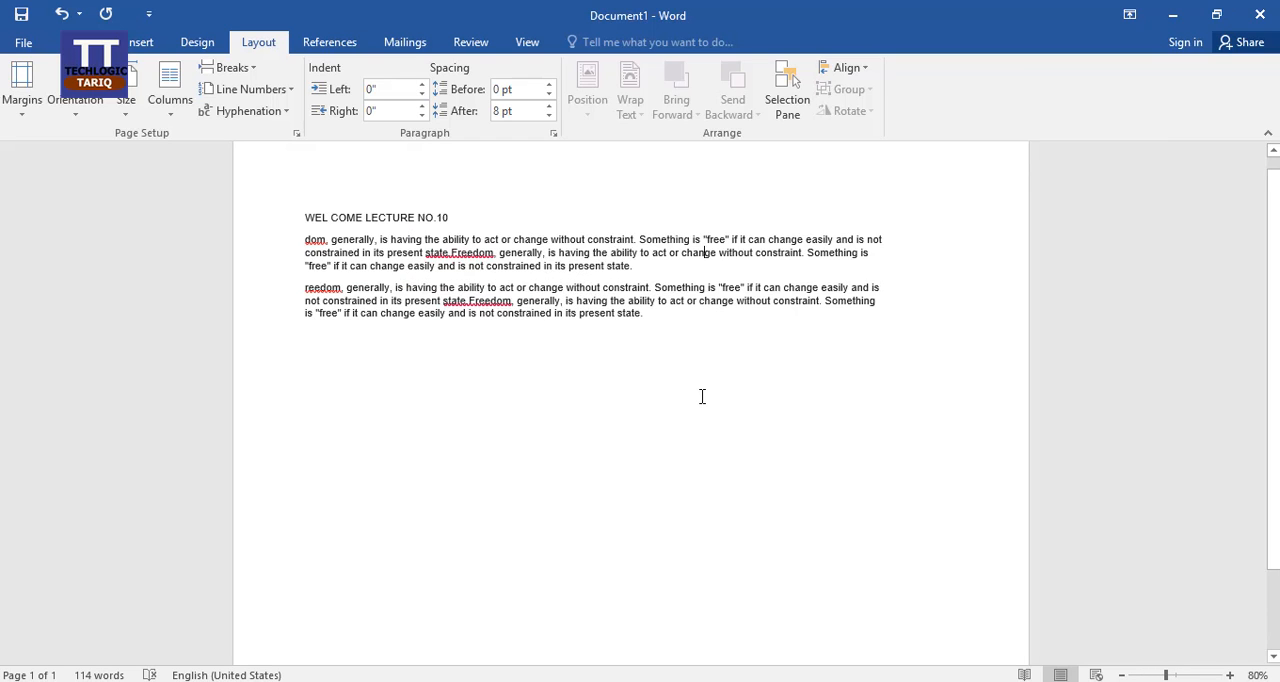
pyautogui.keyDown('ctrl'); pyautogui.scroll(-3, 702, 397); pyautogui.keyUp('ctrl')
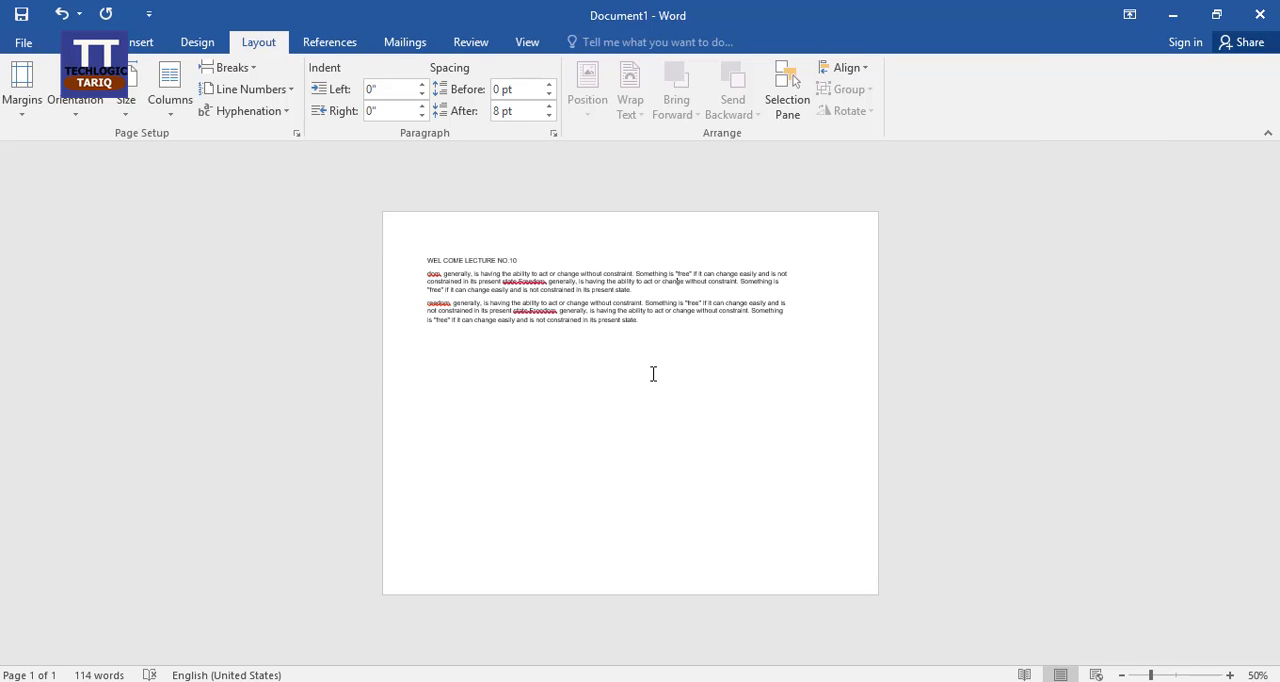
# Step: Return the page orientation to Portrait and enlarge the page view to 108%
pyautogui.click(79, 116)
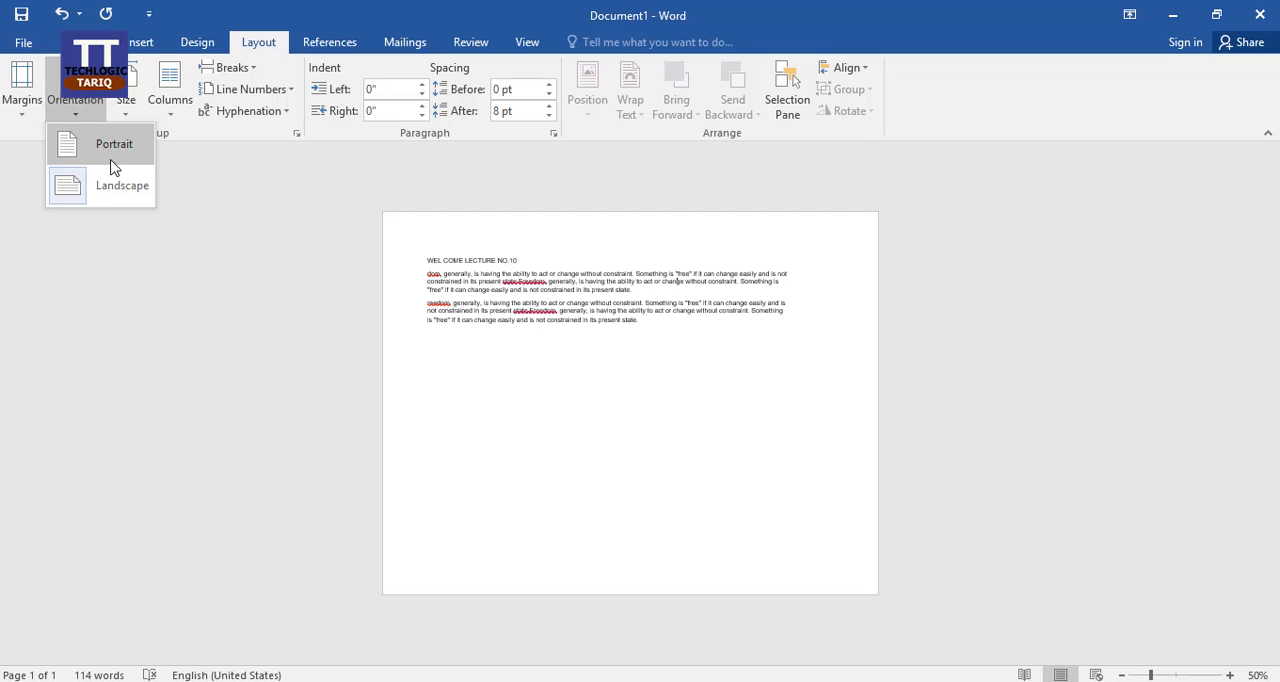
pyautogui.click(112, 152)
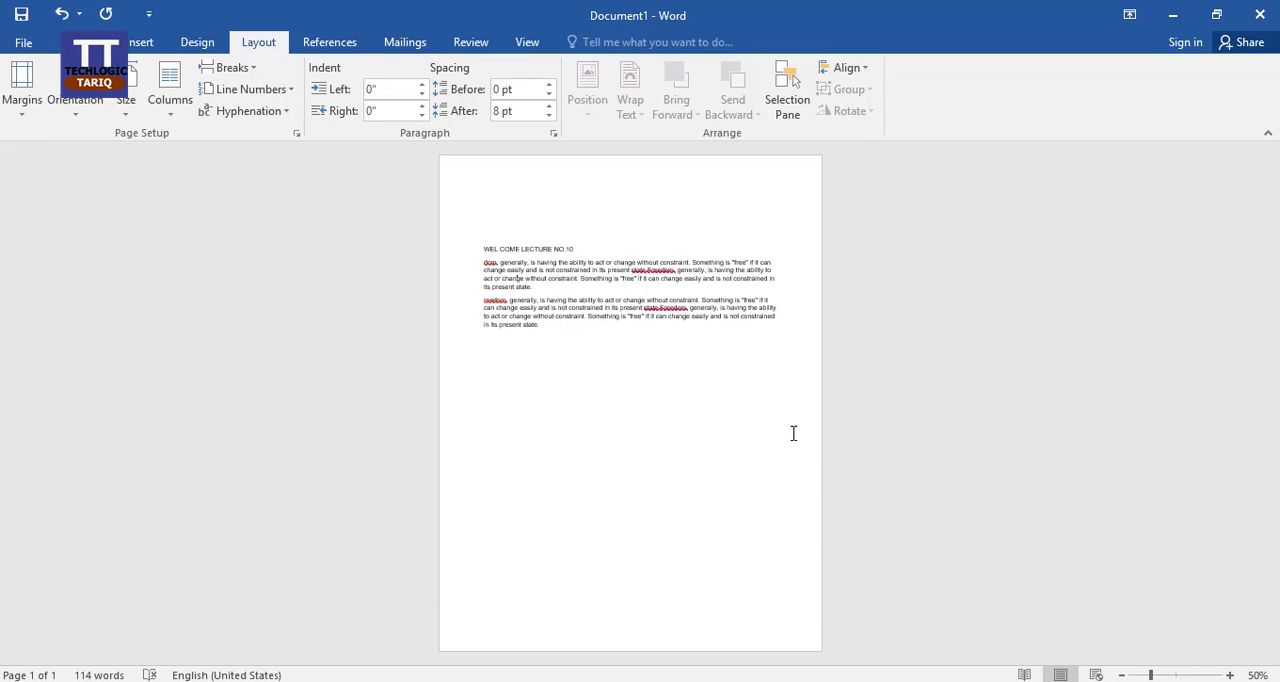
pyautogui.click(1176, 676)
# Step: Set the paper size of the document to A4 (8.27" x 11.69")
pyautogui.click(124, 112)
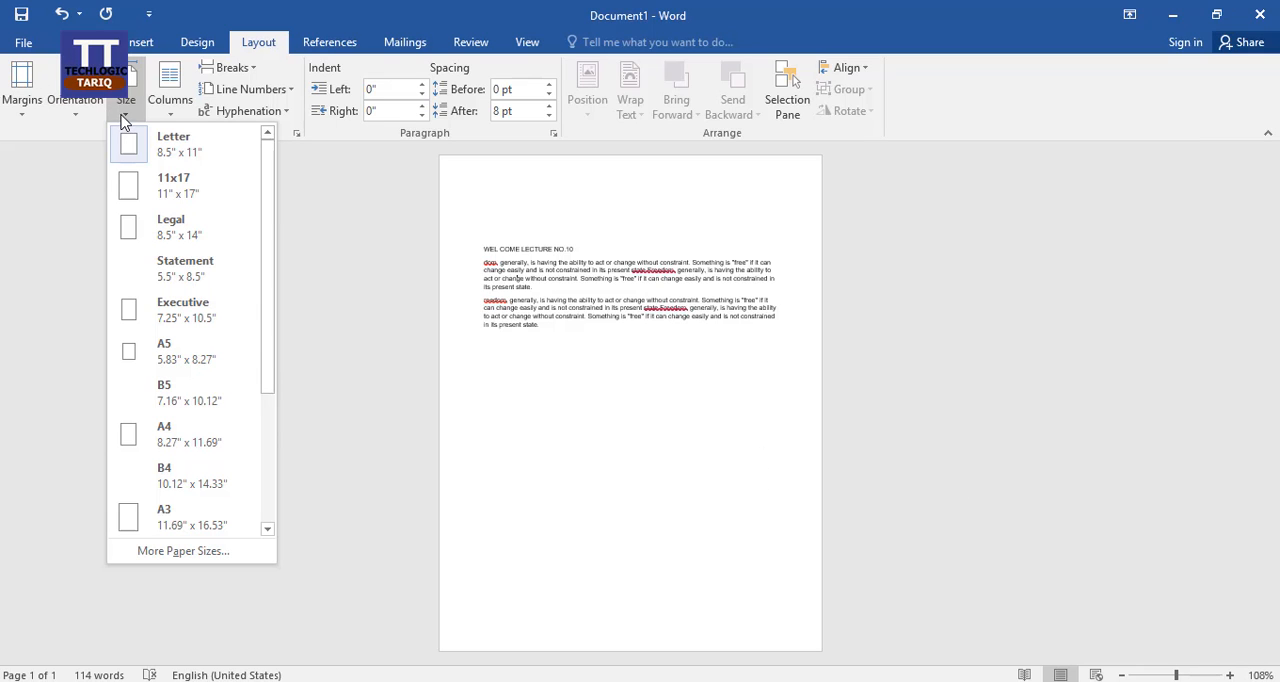
pyautogui.click(80, 114)
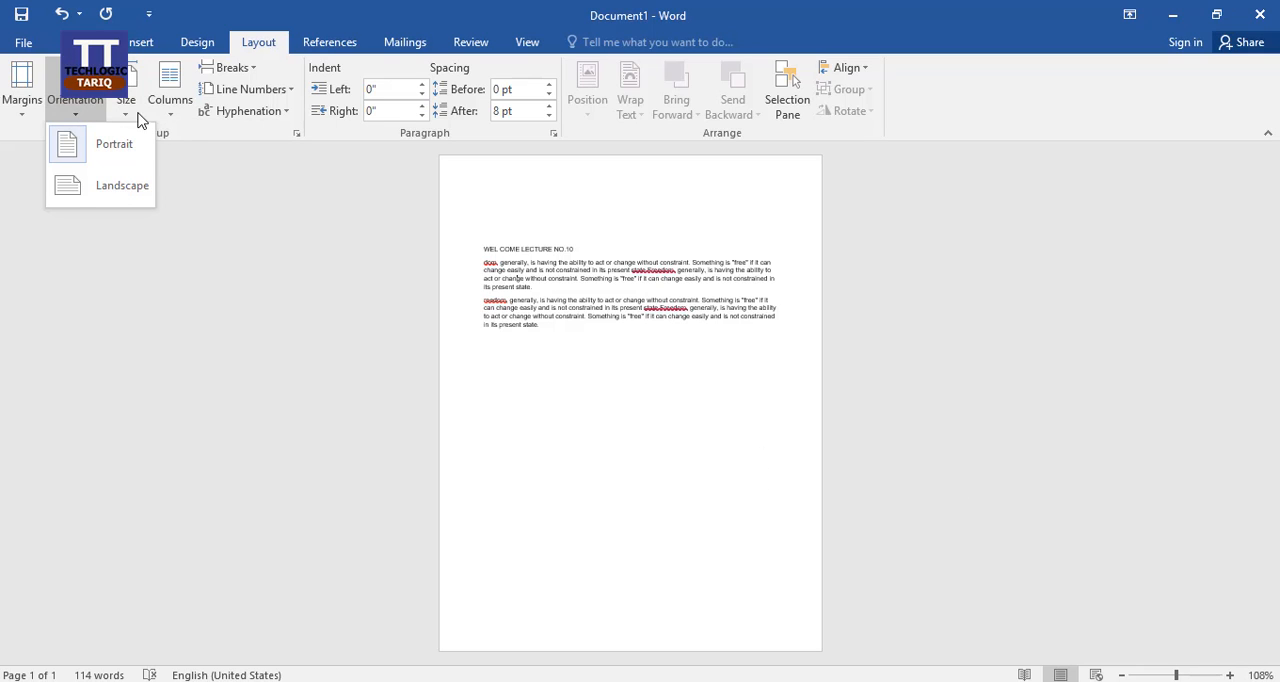
pyautogui.click(128, 116)
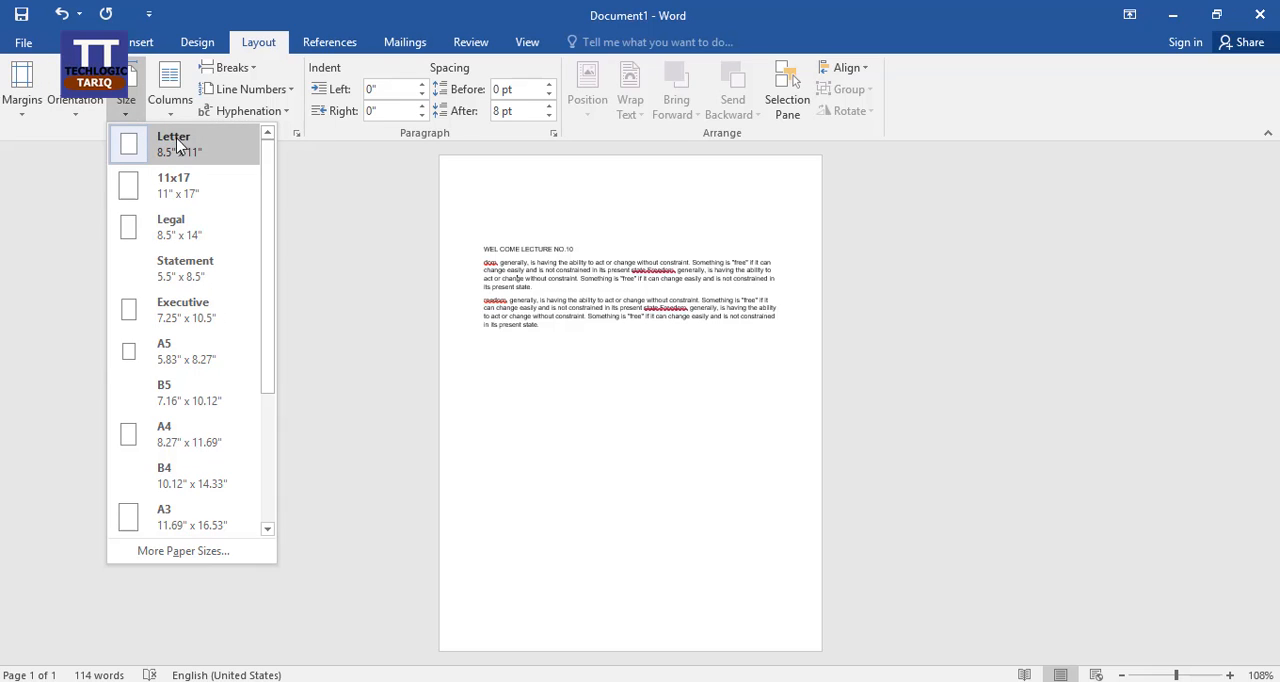
pyautogui.click(187, 440)
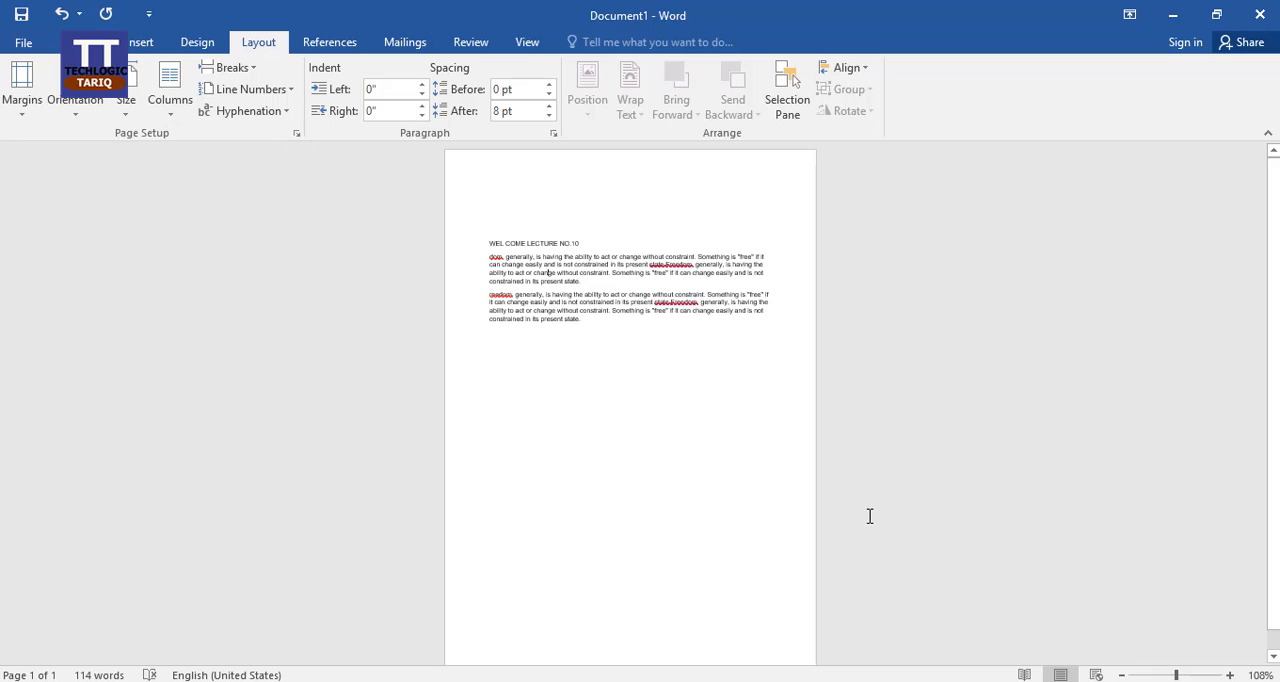
# Step: Apply Landscape orientation to the whole document through the custom page setup and return the page to Portrait
pyautogui.click(133, 122)
pyautogui.click(69, 149)
pyautogui.click(28, 120)
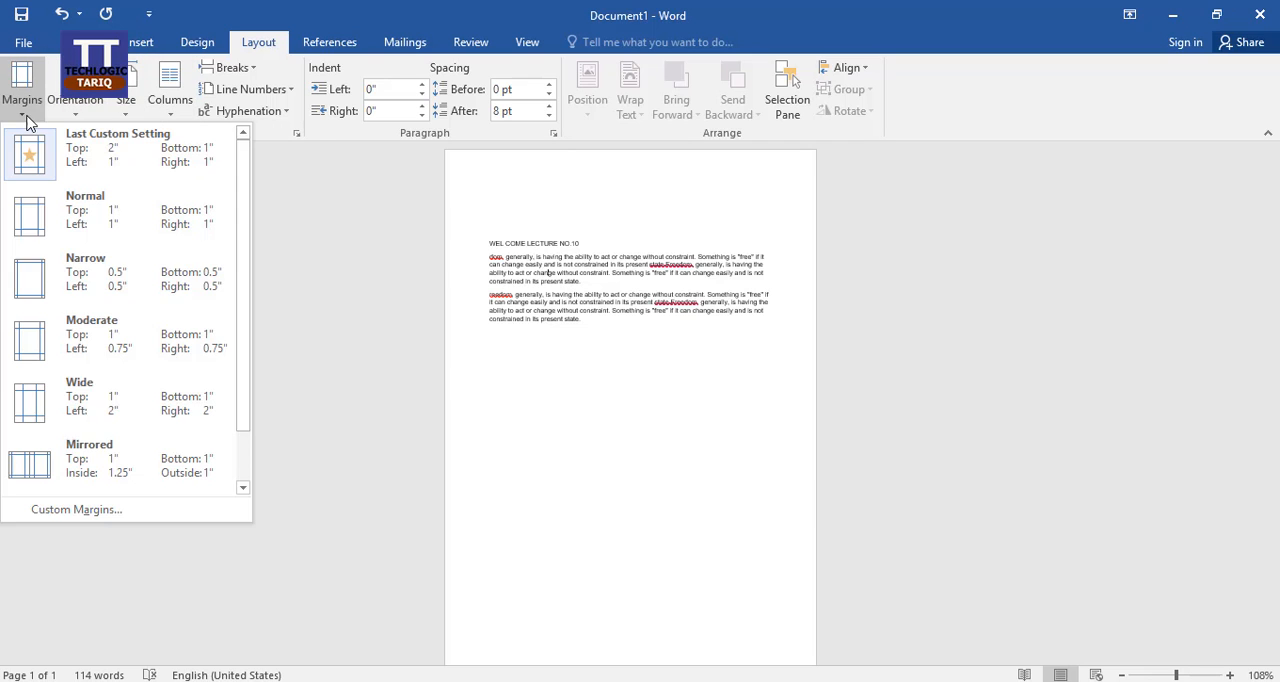
pyautogui.click(98, 511)
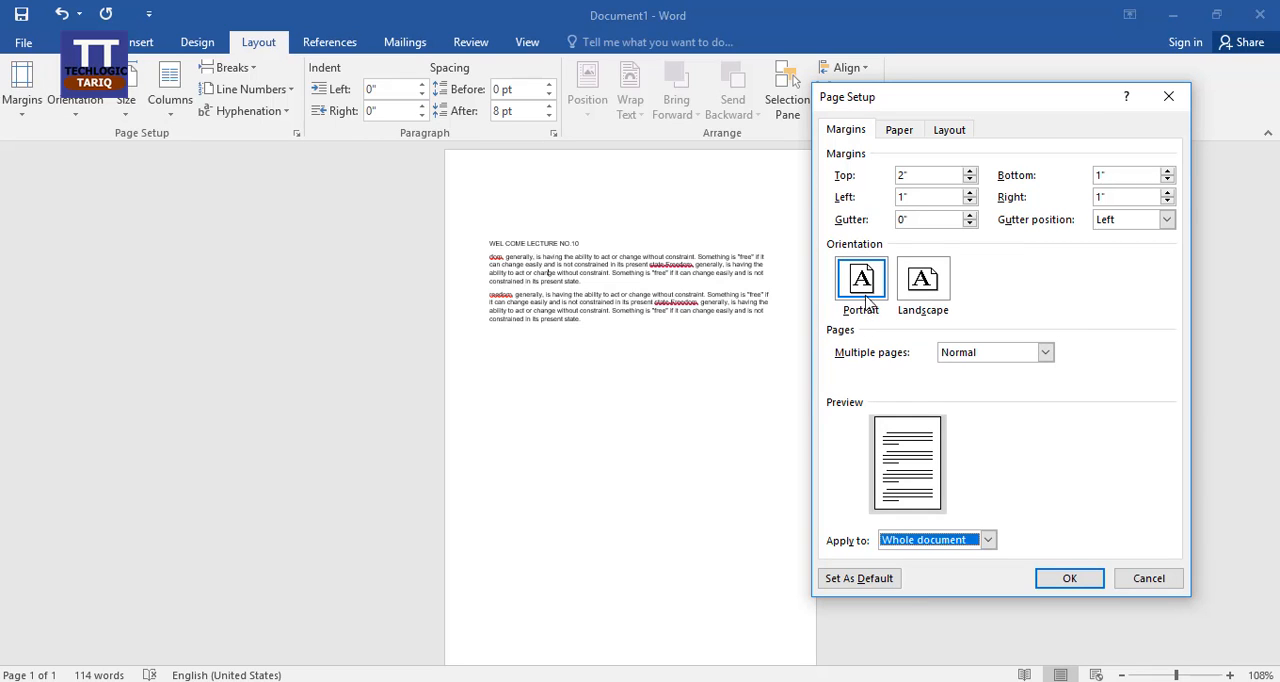
pyautogui.click(924, 282)
pyautogui.click(1052, 576)
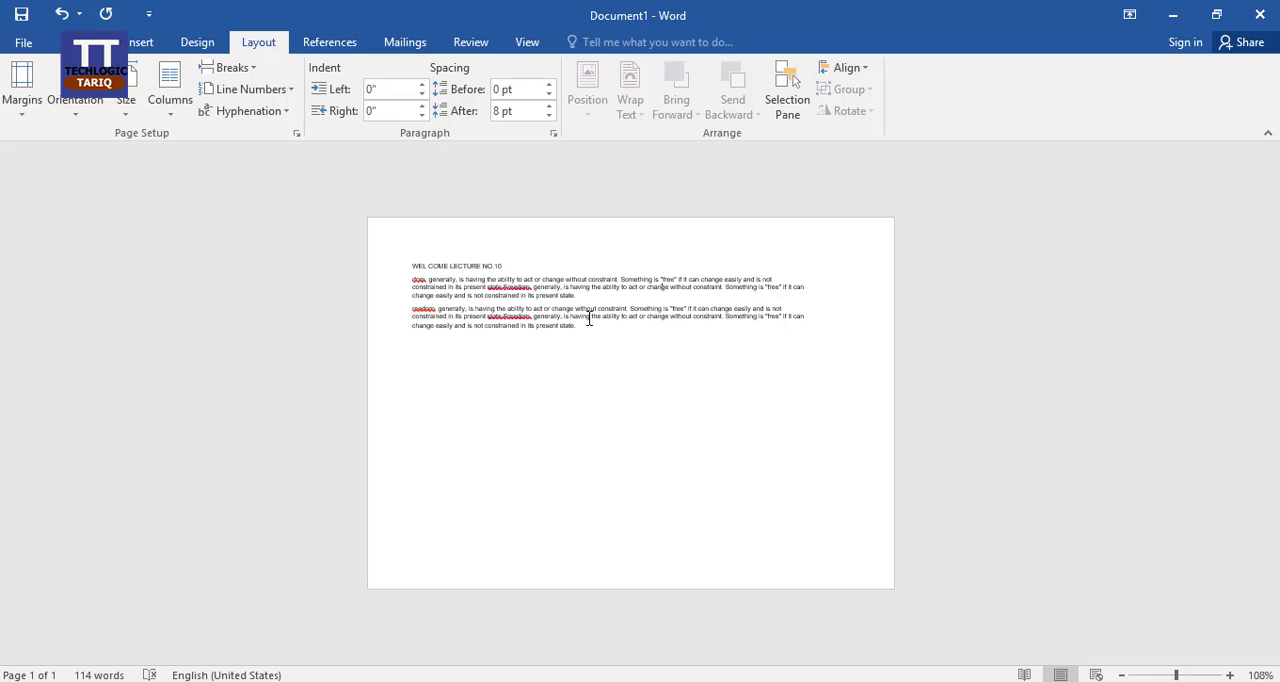
pyautogui.click(75, 102)
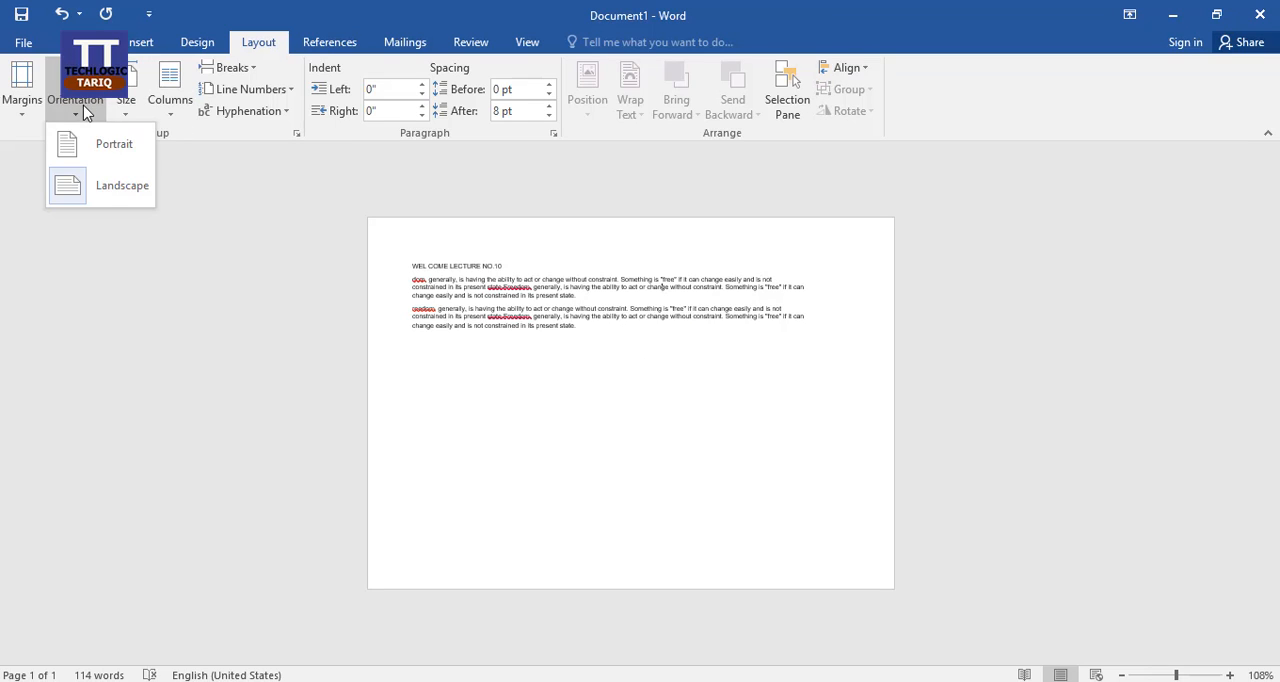
pyautogui.click(129, 156)
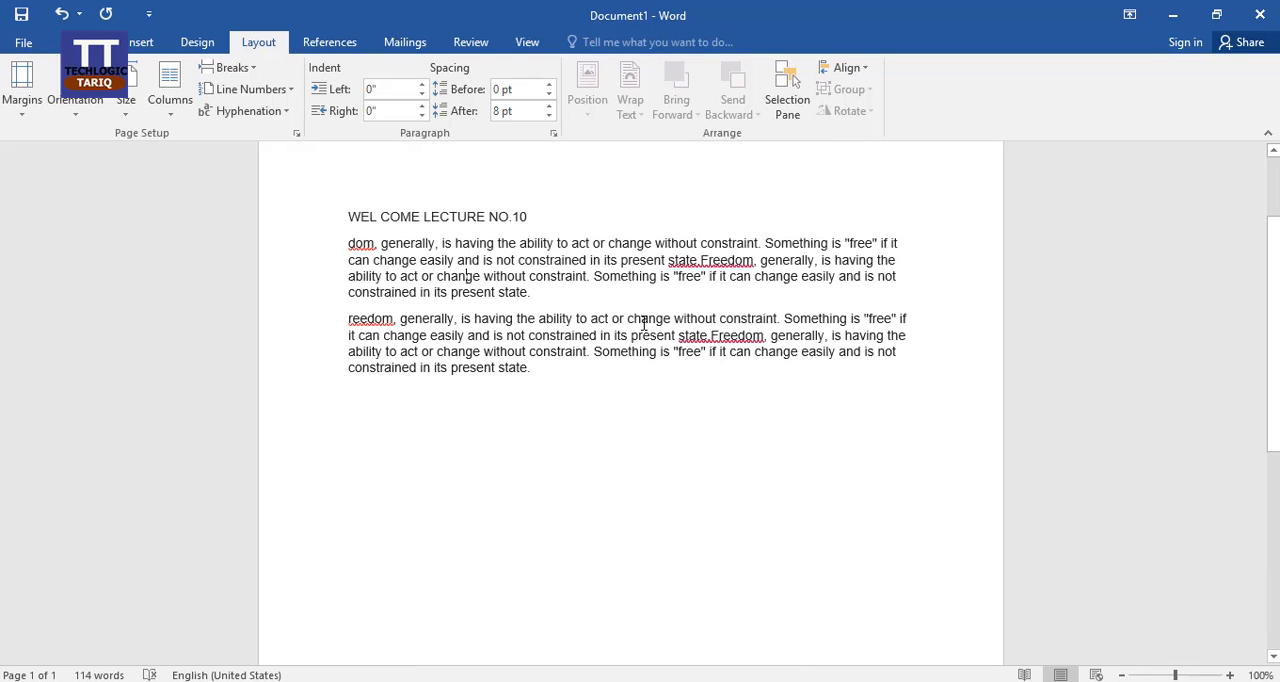
# Step: Place the cursor at the start of the first paragraph and lay the text out in two columns
pyautogui.click(171, 118)
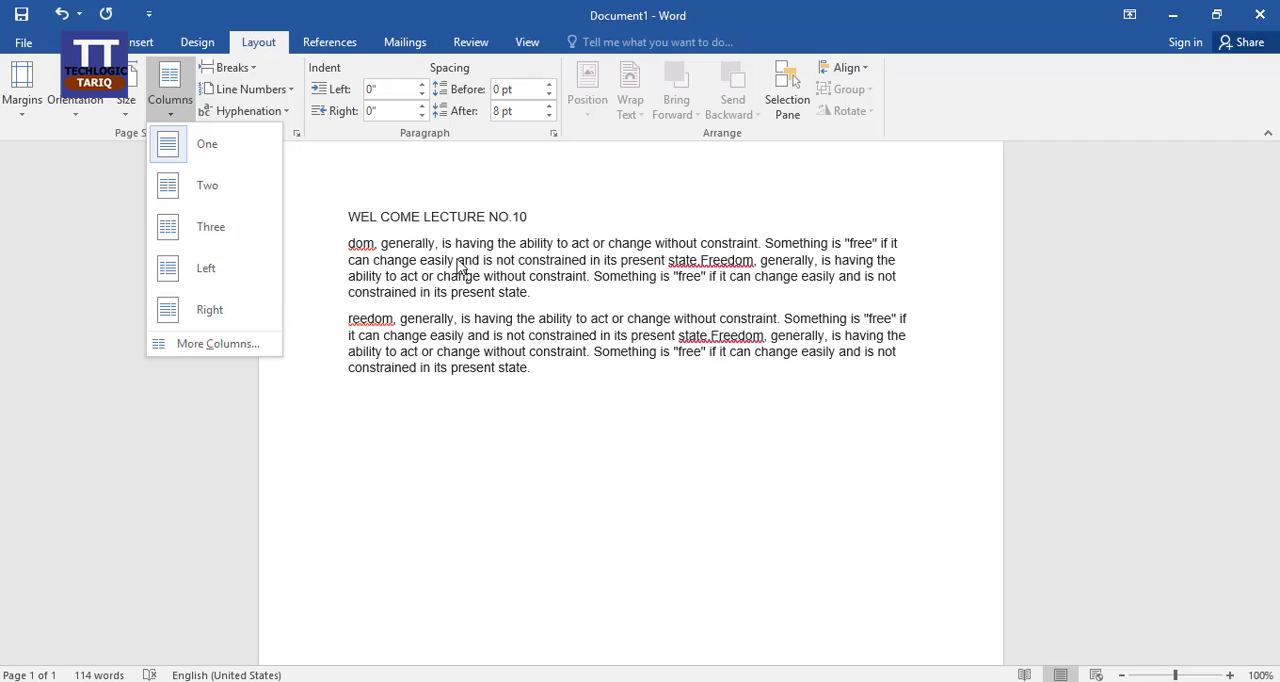
pyautogui.click(458, 265)
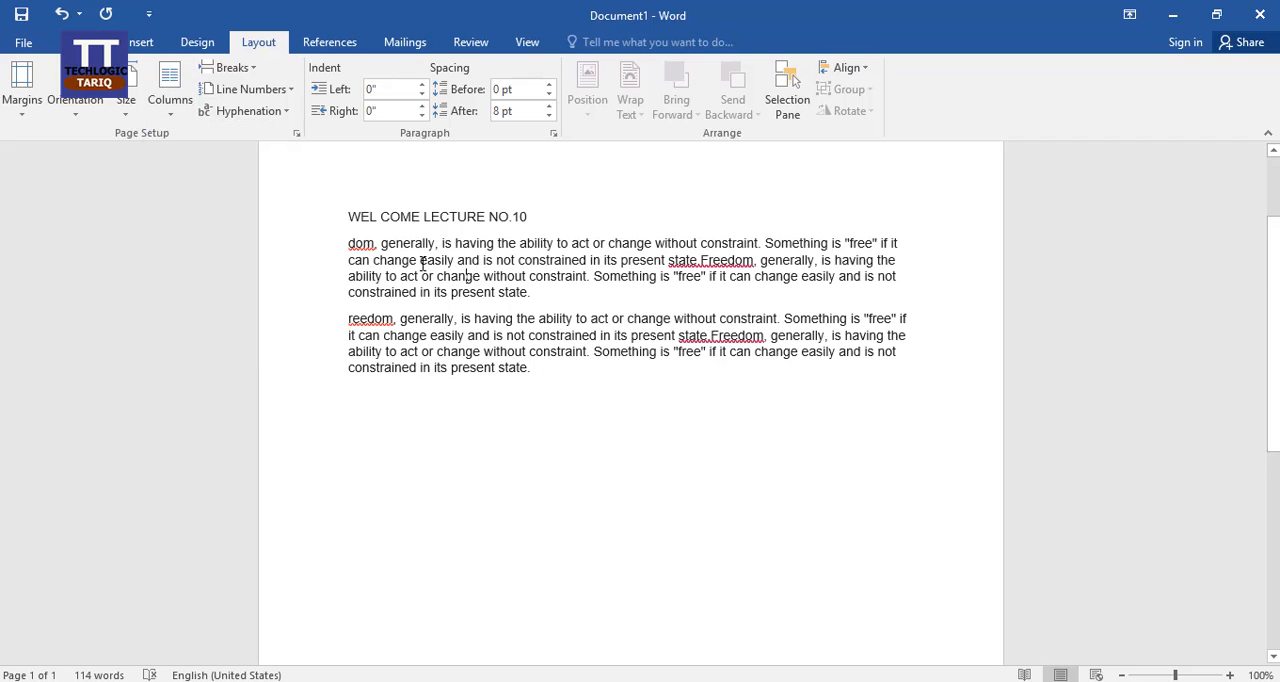
pyautogui.click(348, 243)
pyautogui.click(170, 85)
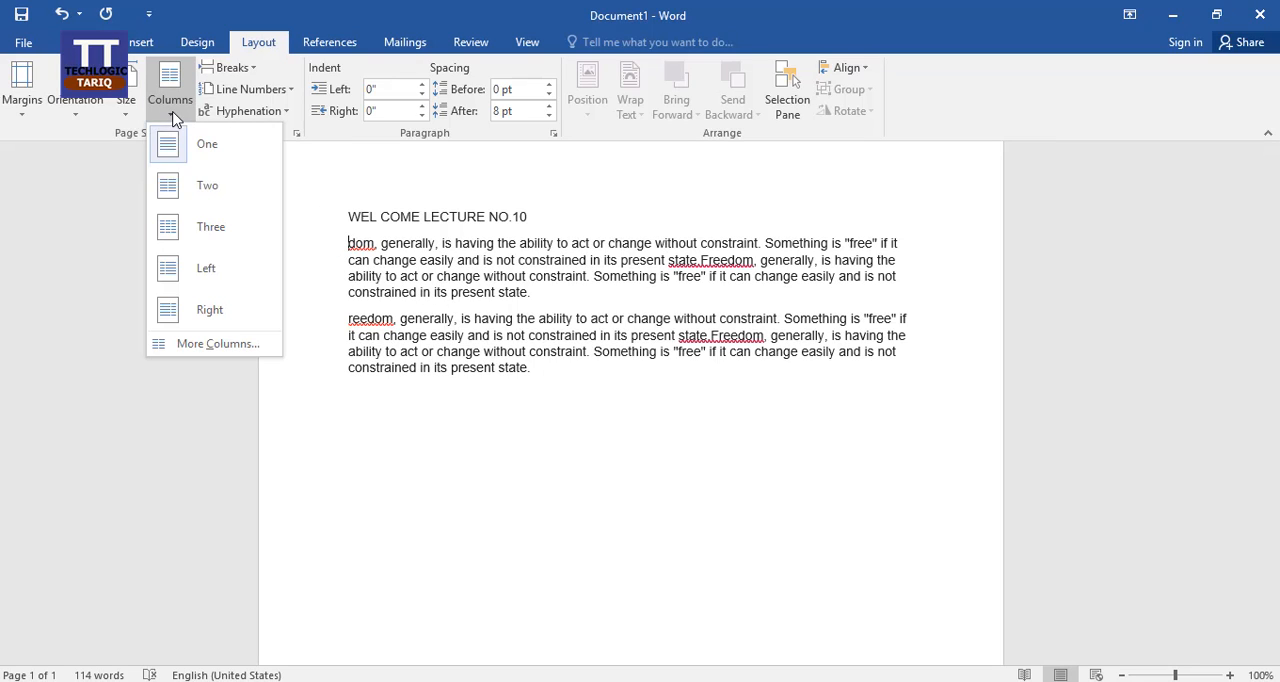
pyautogui.click(233, 201)
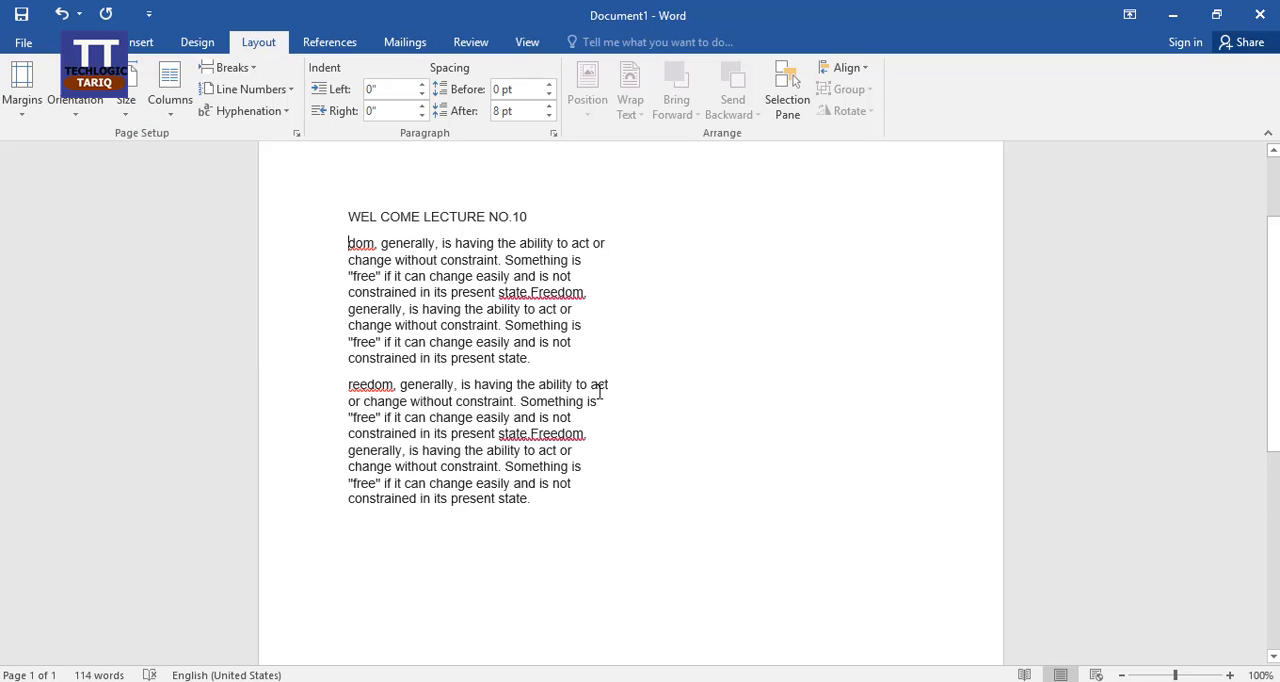
# Step: Try to place the cursor in the empty second column beside the title
pyautogui.click(588, 464)
pyautogui.click(554, 500)
pyautogui.click(486, 545)
pyautogui.click(801, 244)
pyautogui.doubleClick(778, 214)
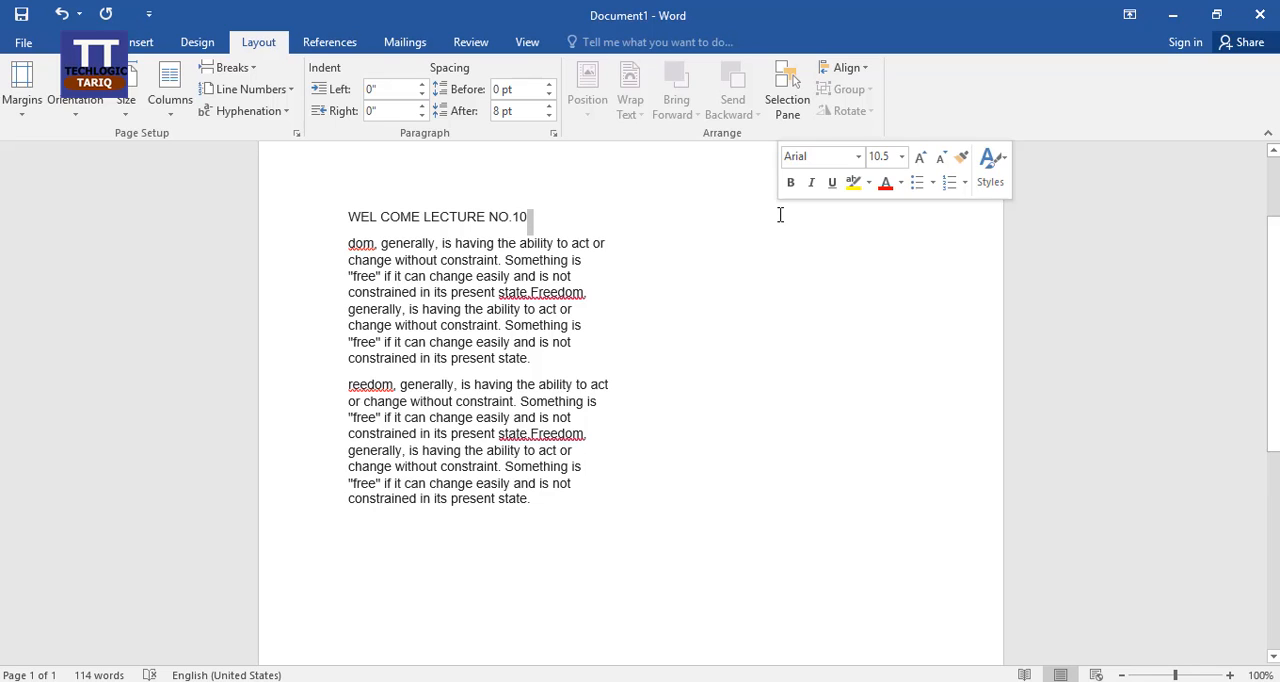
pyautogui.click(778, 238)
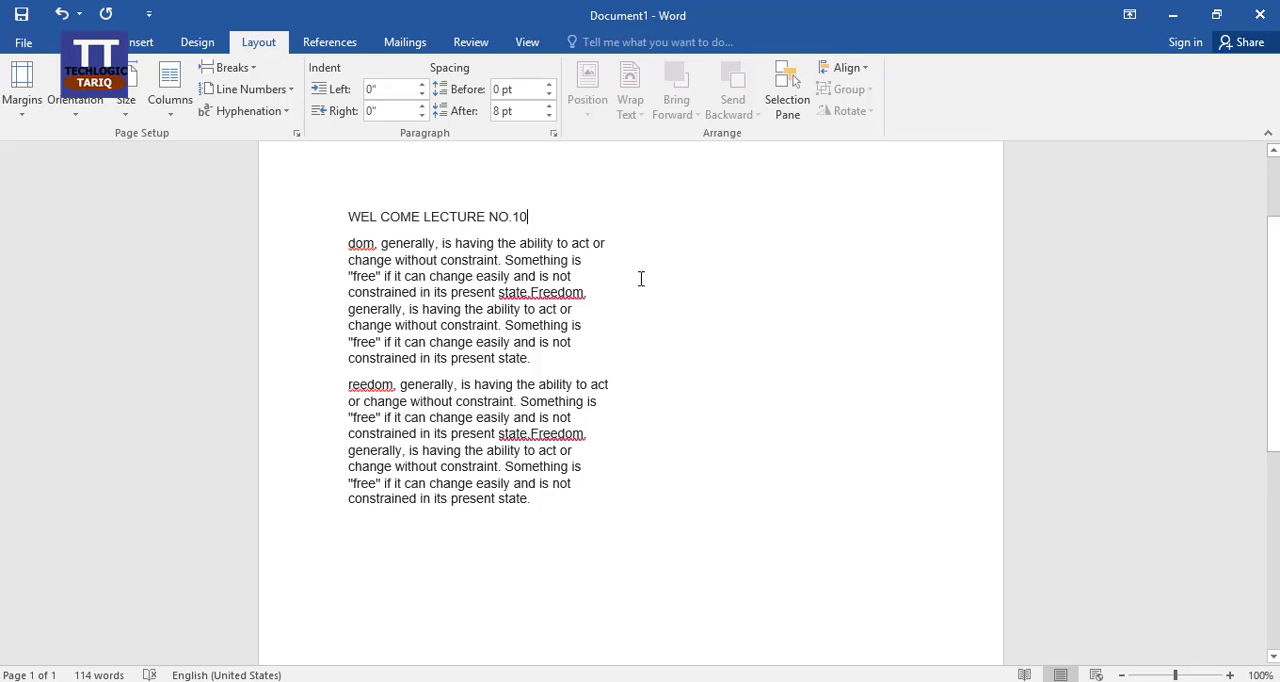
# Step: Add several blank, tab-indented lines below the last paragraph to extend the first column downward
pyautogui.scroll(3, 648, 308)
pyautogui.scroll(-8, 648, 308)
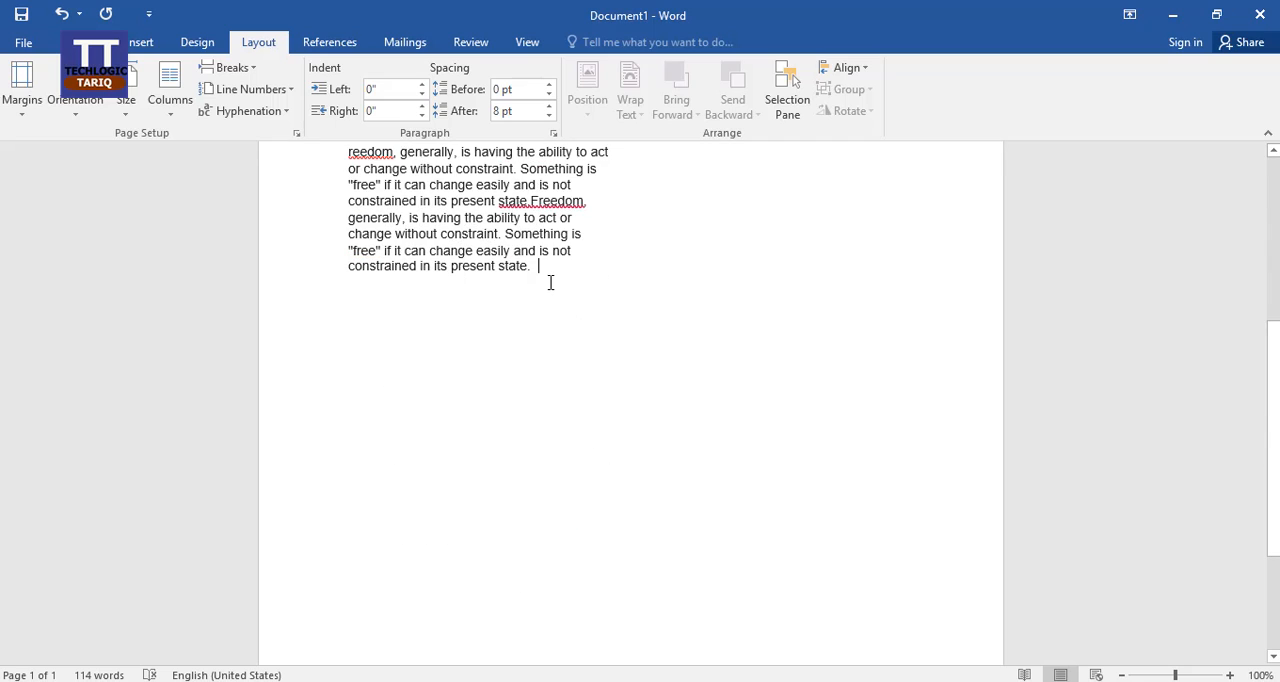
pyautogui.press('Return')
pyautogui.press('Tab')
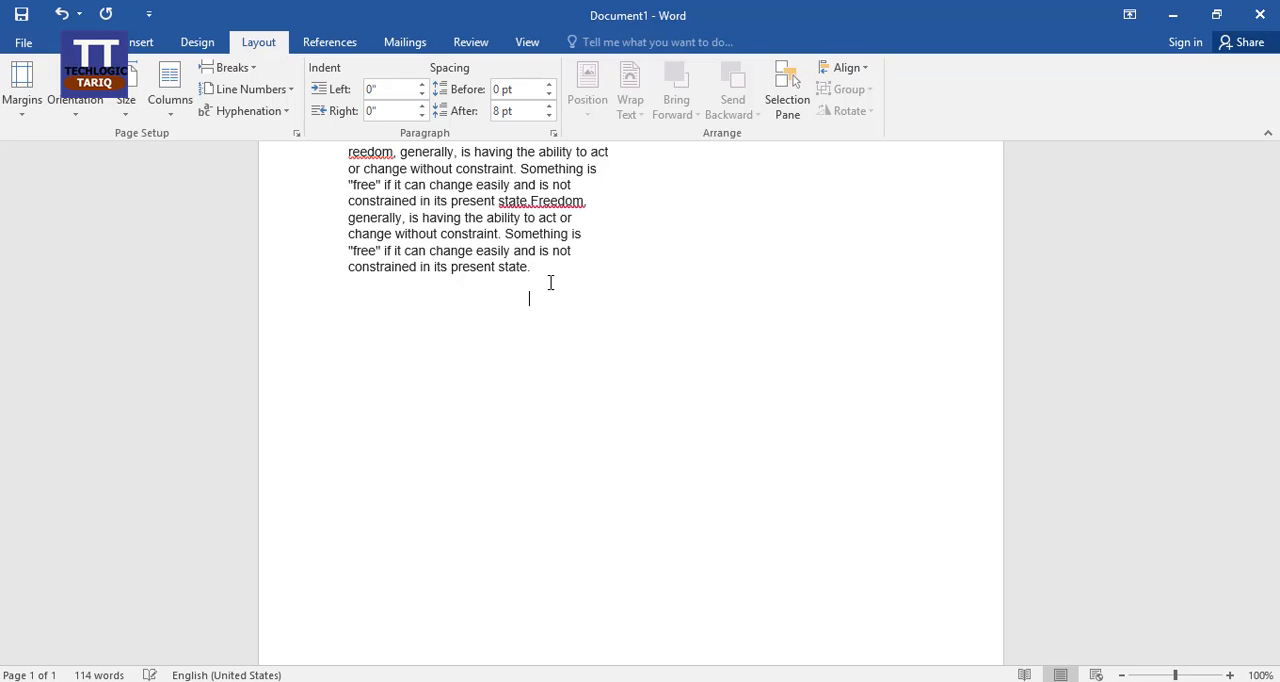
pyautogui.press('Tab')
pyautogui.press('Tab')
pyautogui.press('Tab')
pyautogui.press('Tab')
pyautogui.press('Tab')
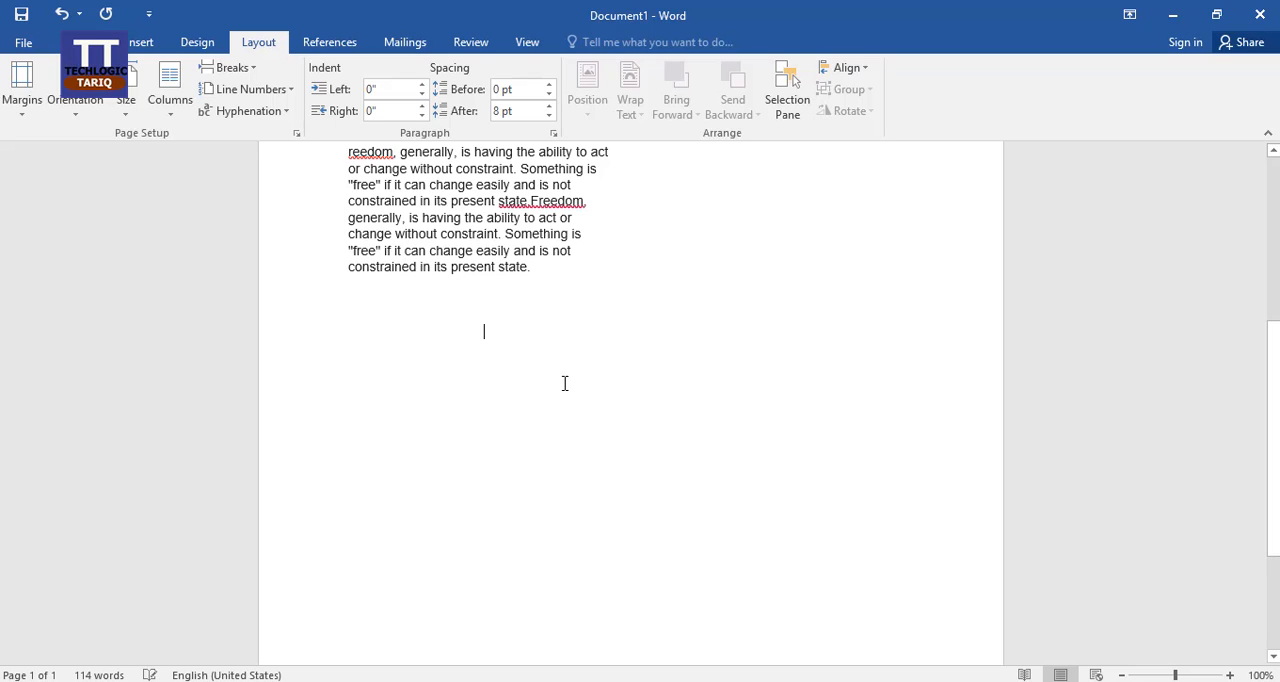
pyautogui.scroll(-3, 603, 405)
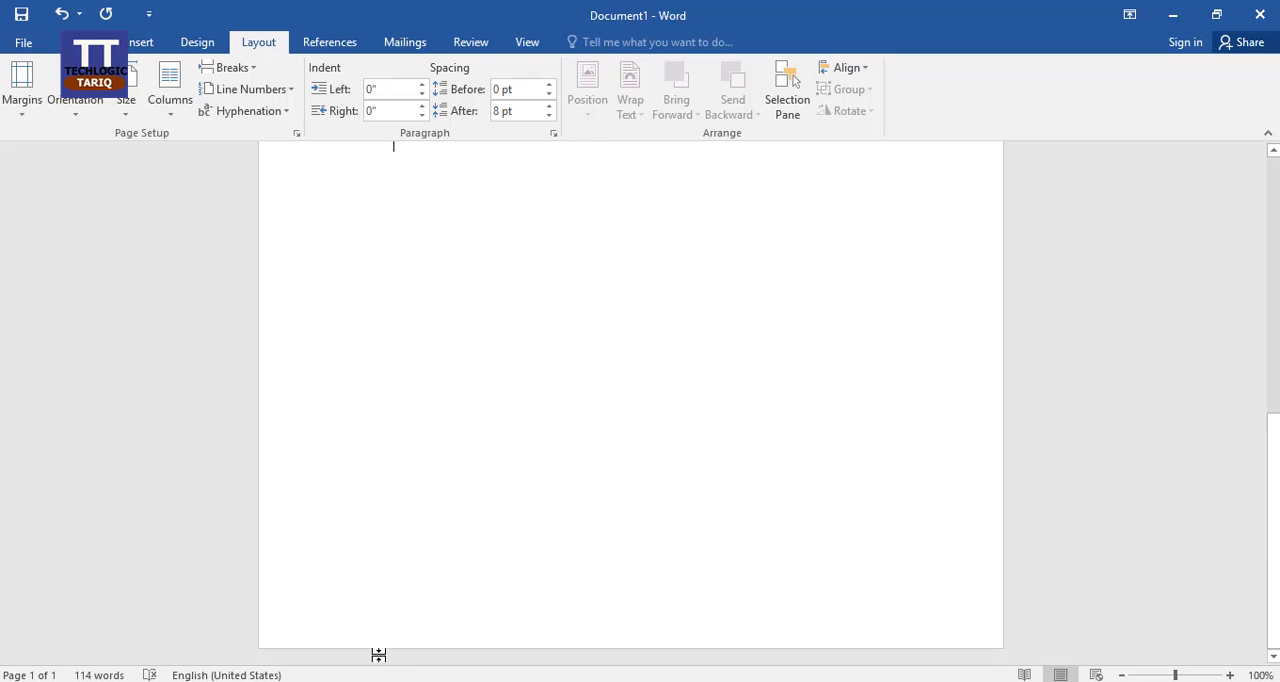
pyautogui.press('Return')
pyautogui.press('Return')
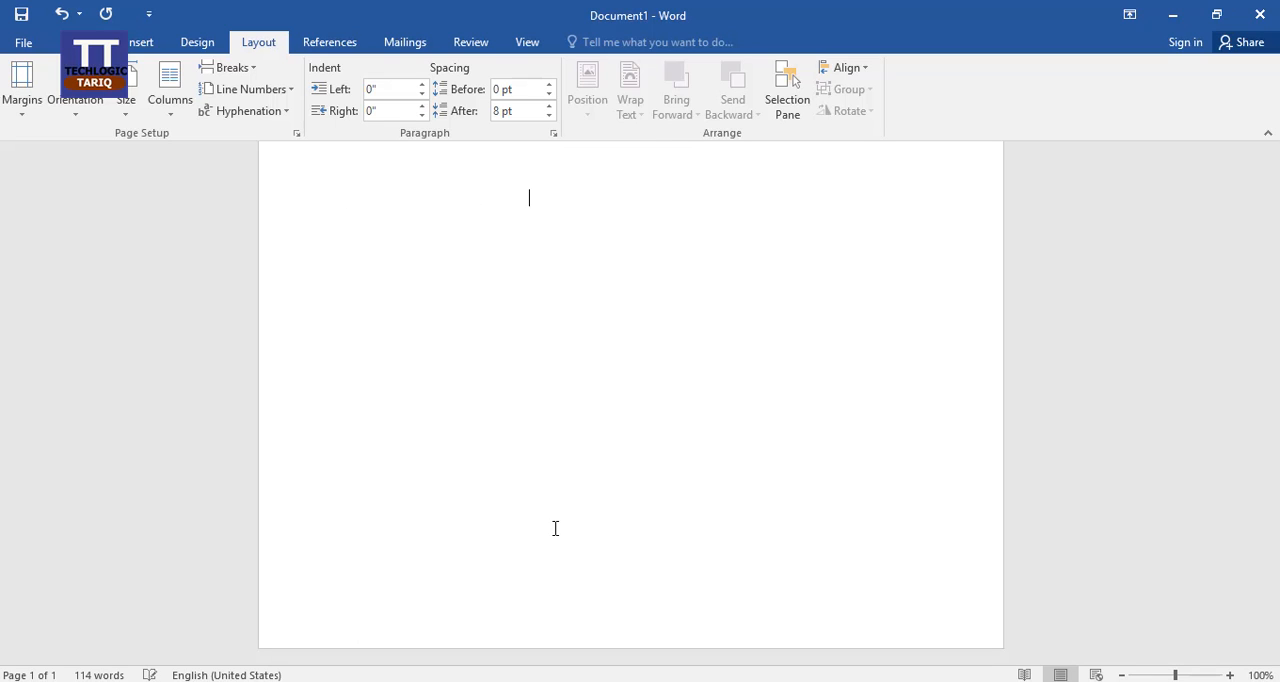
pyautogui.press('Tab')
pyautogui.press('Tab')
pyautogui.press('Tab')
# Step: Insert a column break on the blank line just below the last paragraph in the first column
pyautogui.scroll(5, 555, 528)
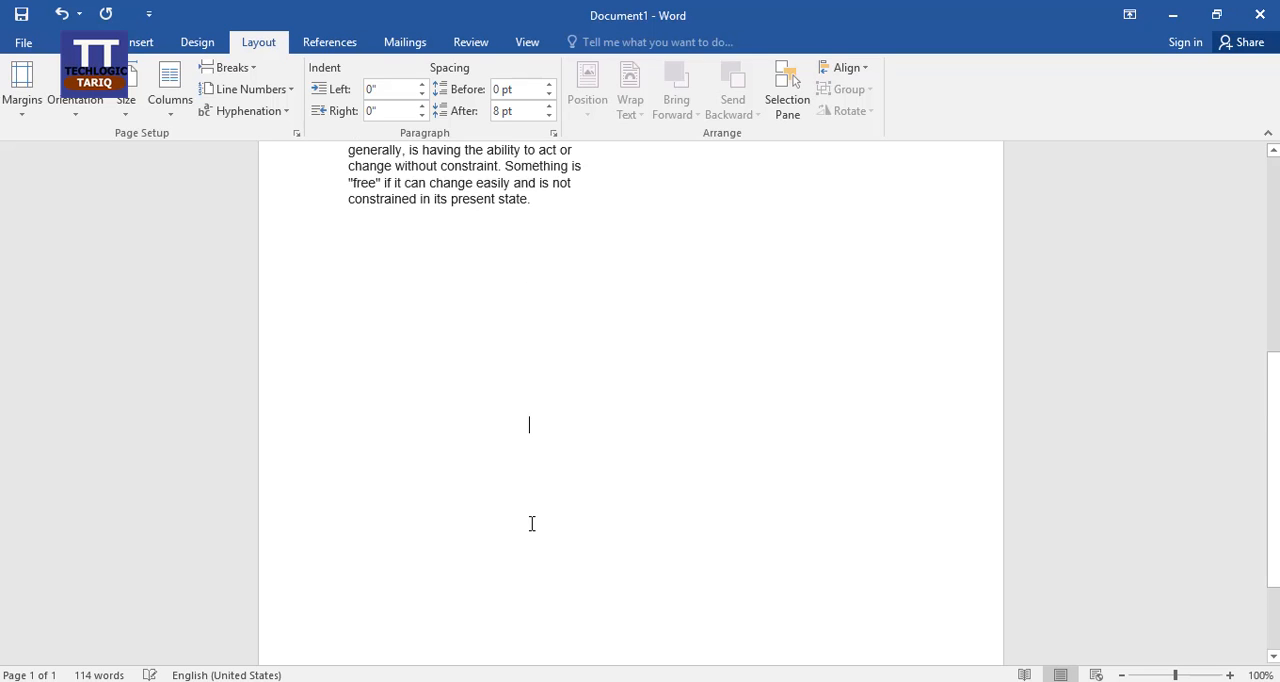
pyautogui.scroll(-2, 546, 507)
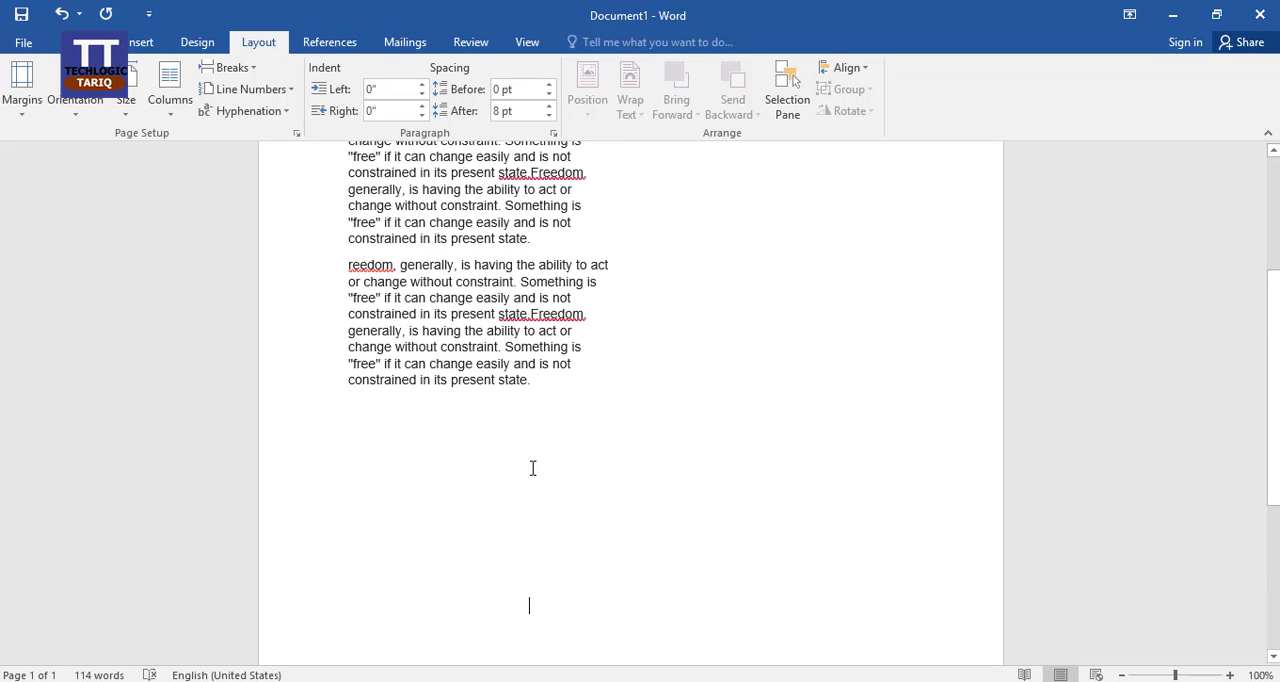
pyautogui.click(533, 391)
pyautogui.scroll(3, 700, 285)
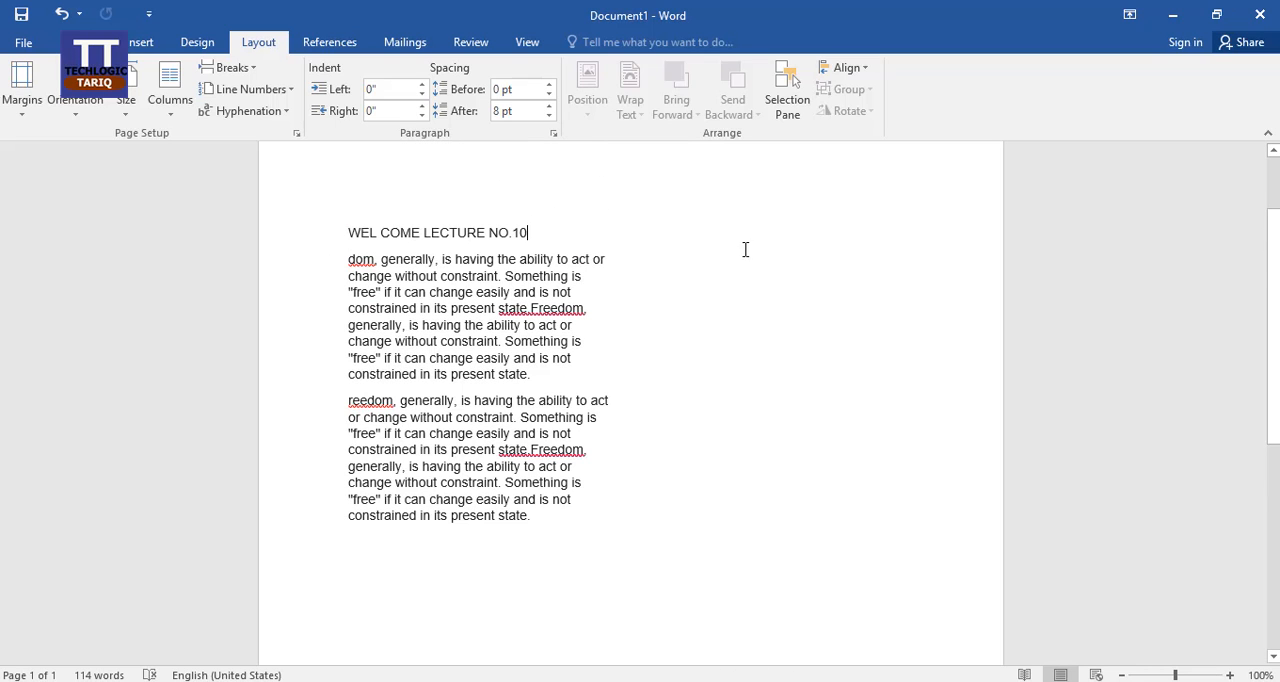
pyautogui.click(529, 549)
pyautogui.click(251, 68)
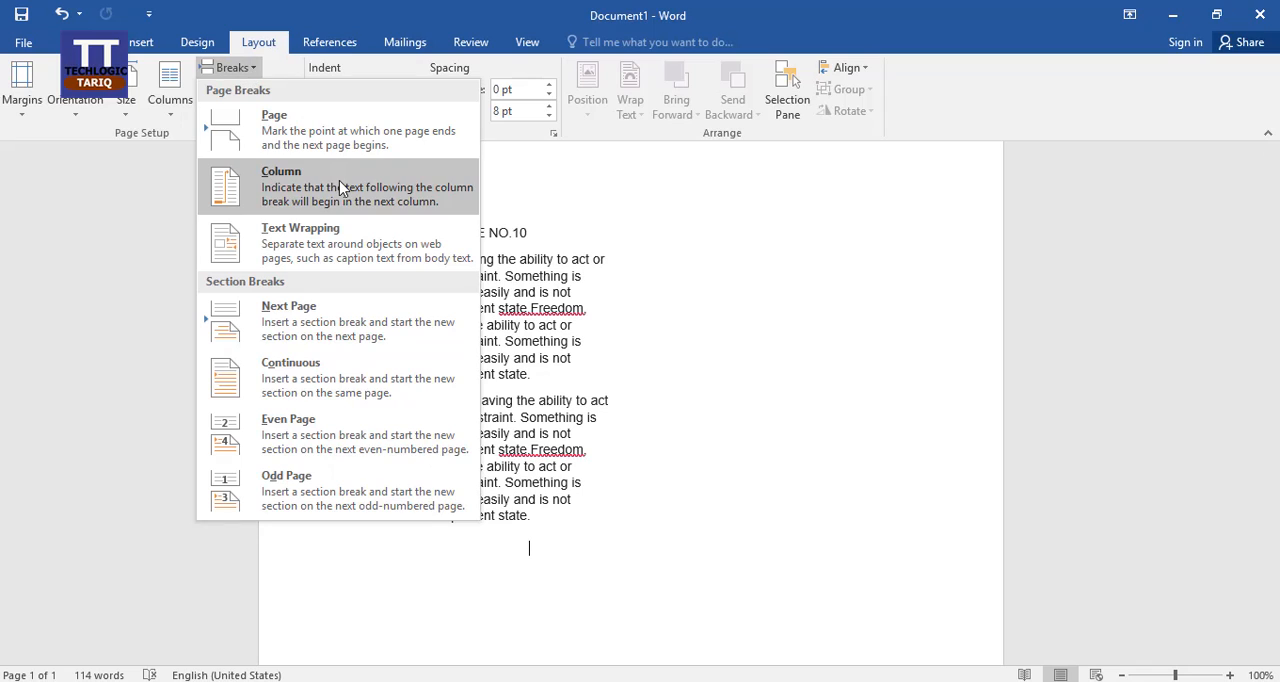
pyautogui.click(340, 188)
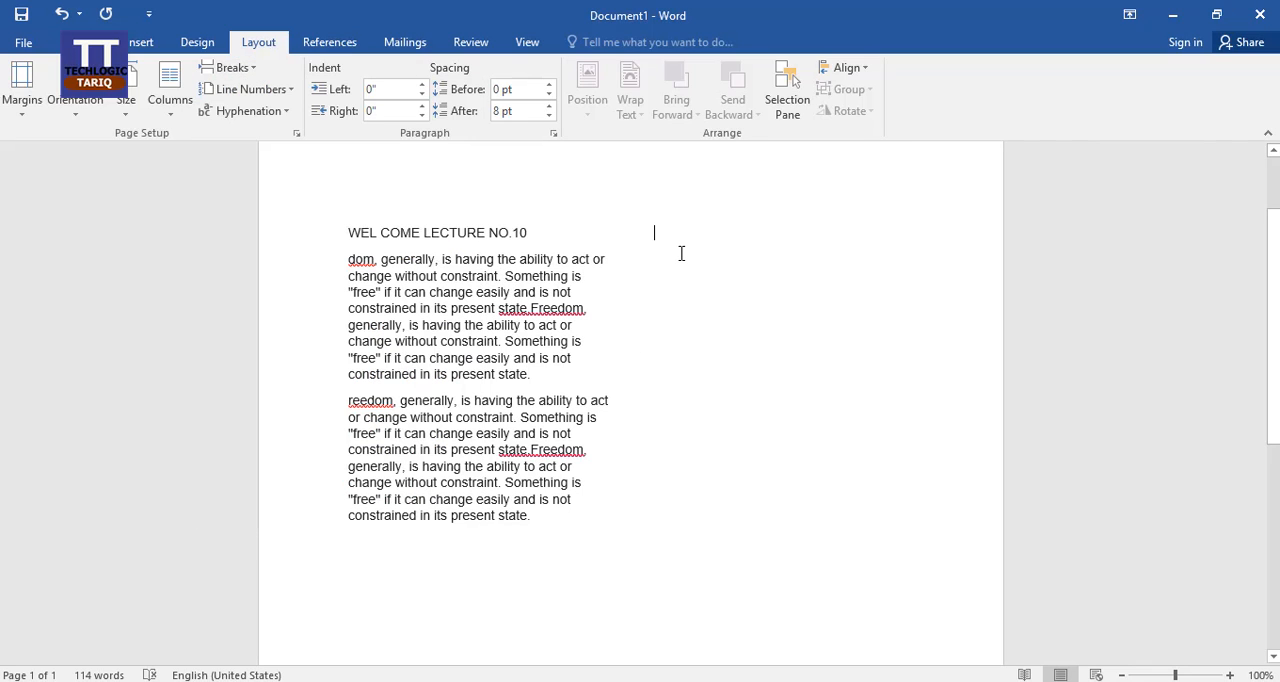
# Step: Enter three lines of filler text in the second column: "wertwertwertwrsdfgsfgsfdg", "dfgfgsdfgsg" and "fdghdghfdh"
pyautogui.write('wertwertwertwr')
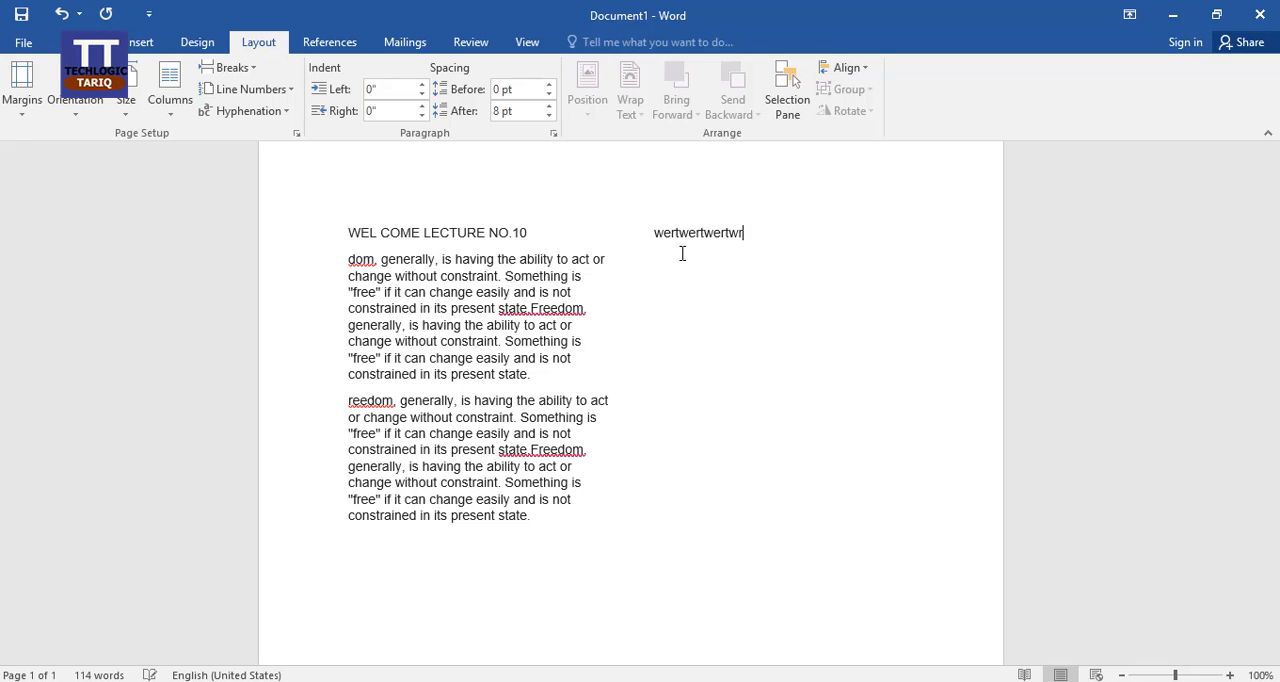
pyautogui.write('sdfgsfgsfdg')
pyautogui.press('Return')
pyautogui.write('d')
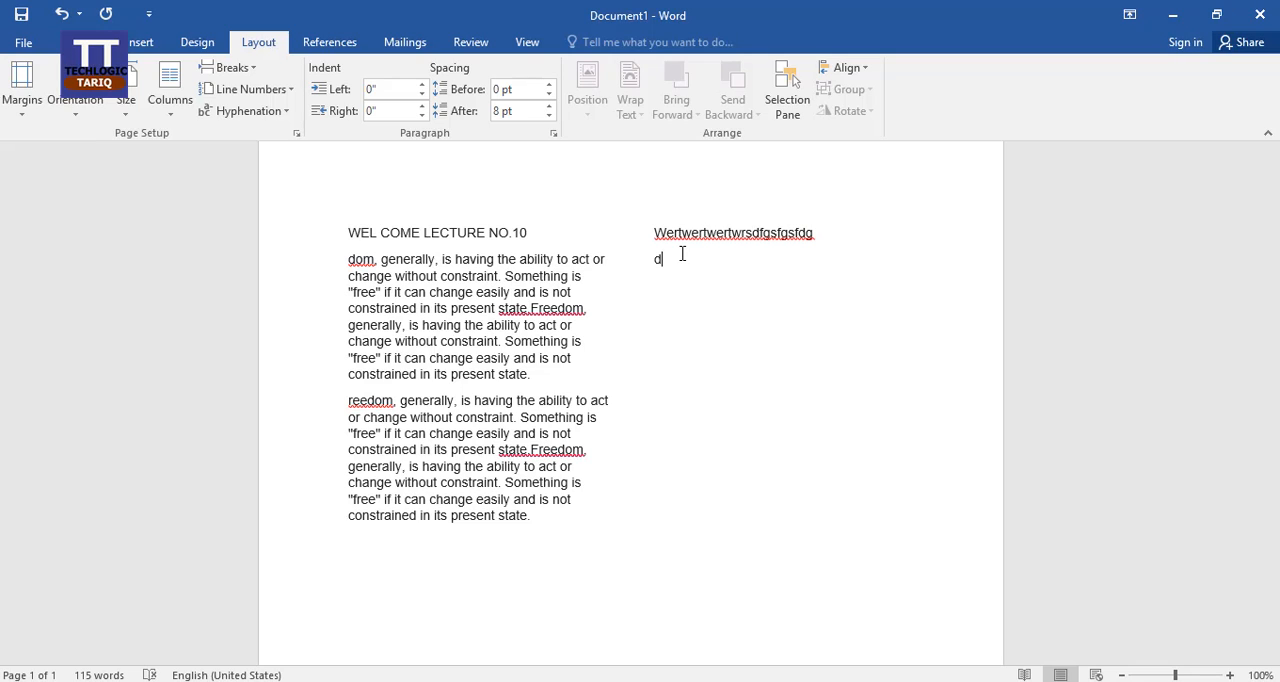
pyautogui.write('fgfgsdfgsg')
pyautogui.press('Return')
pyautogui.write('fdghd')
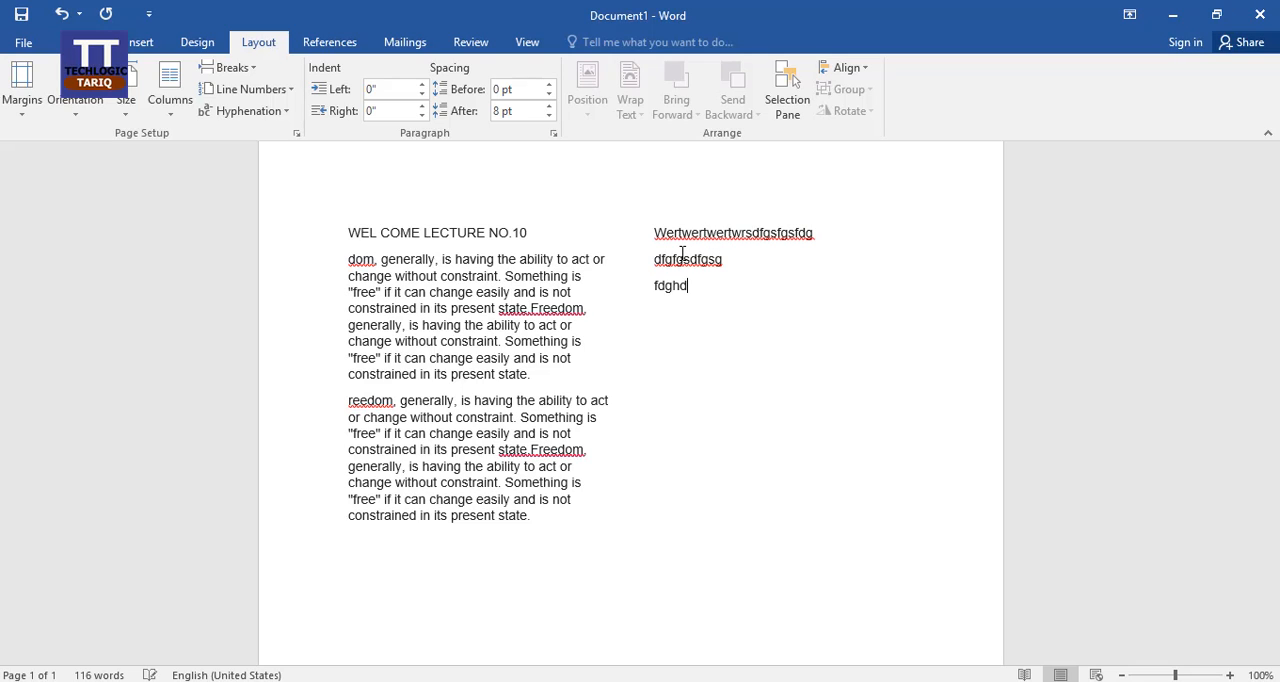
pyautogui.write('ghfdh')
# Step: Add a tab-indented line reading "dfgsfdg" directly below the third filler line in the second column
pyautogui.click(539, 540)
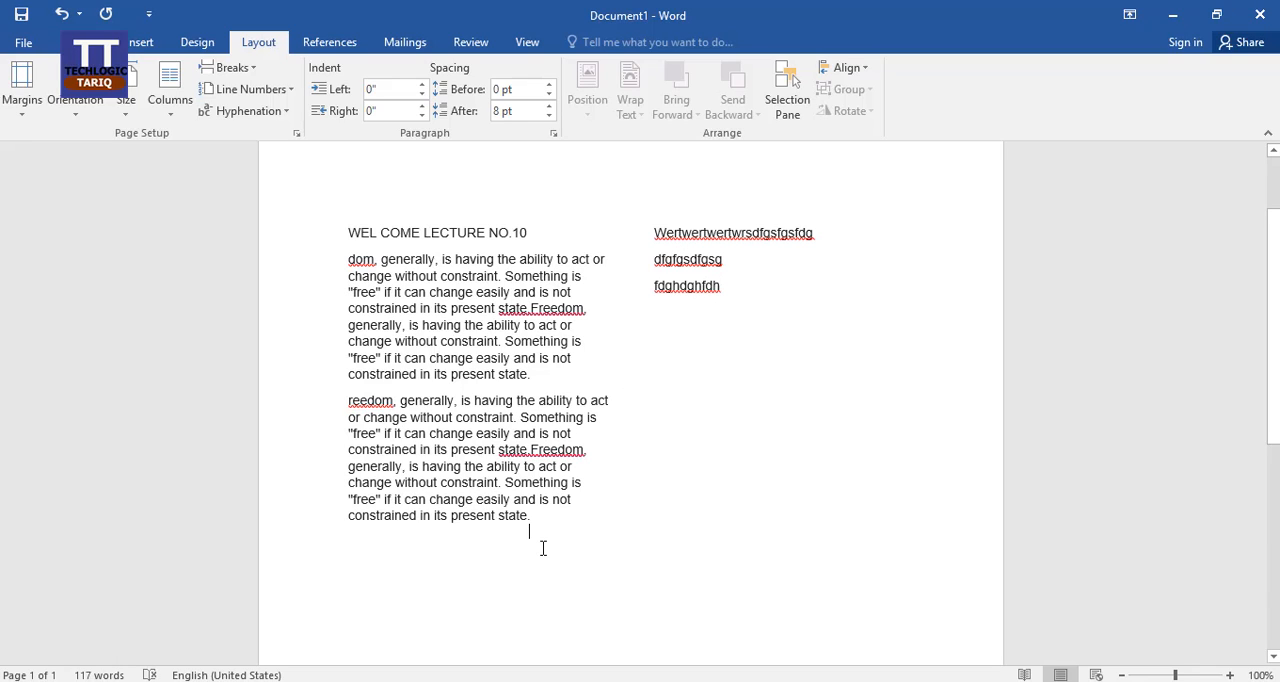
pyautogui.click(712, 312)
pyautogui.hotkey('shift', 'Return')
pyautogui.press('Tab')
pyautogui.write('dfgsfdg')
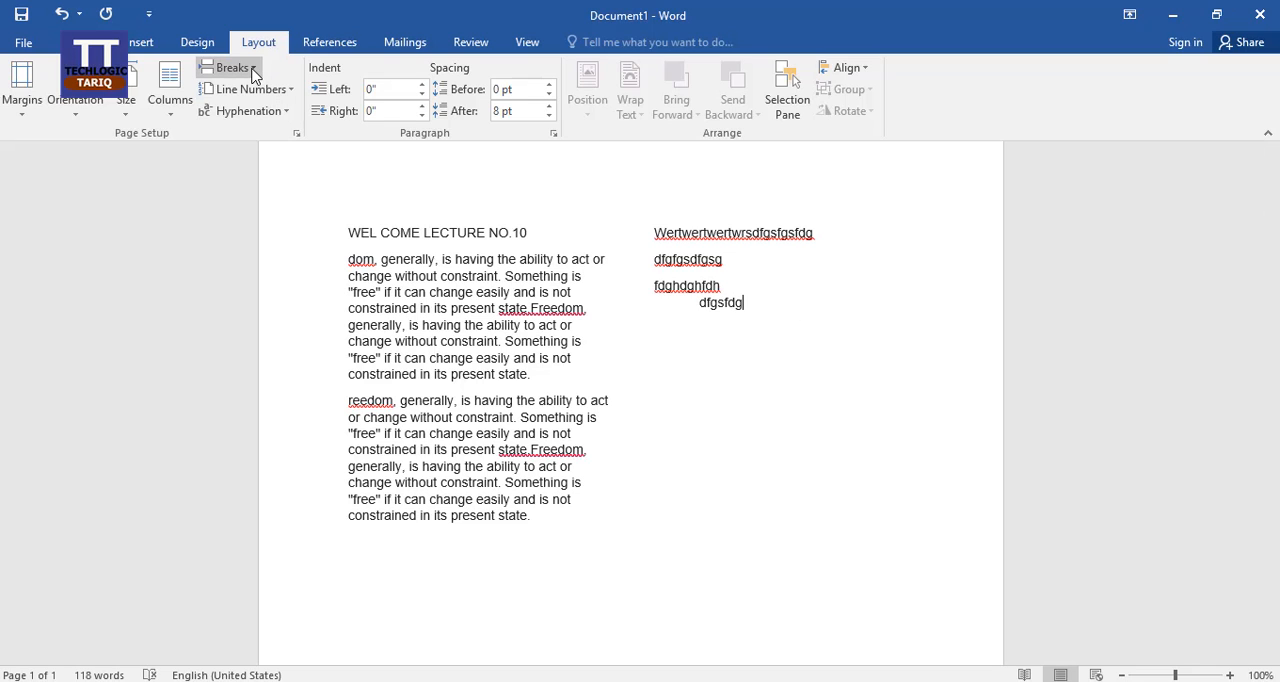
# Step: Insert another column break right below the last paragraph in the first column
pyautogui.click(252, 76)
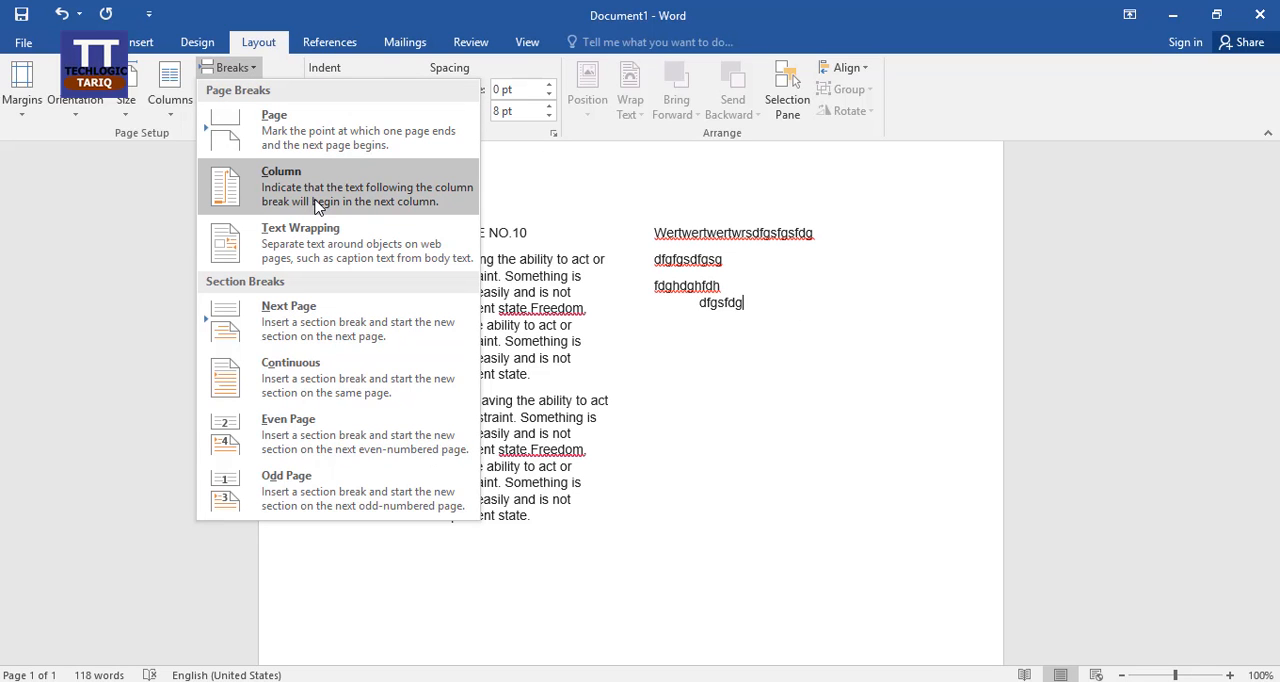
pyautogui.click(516, 543)
pyautogui.click(540, 536)
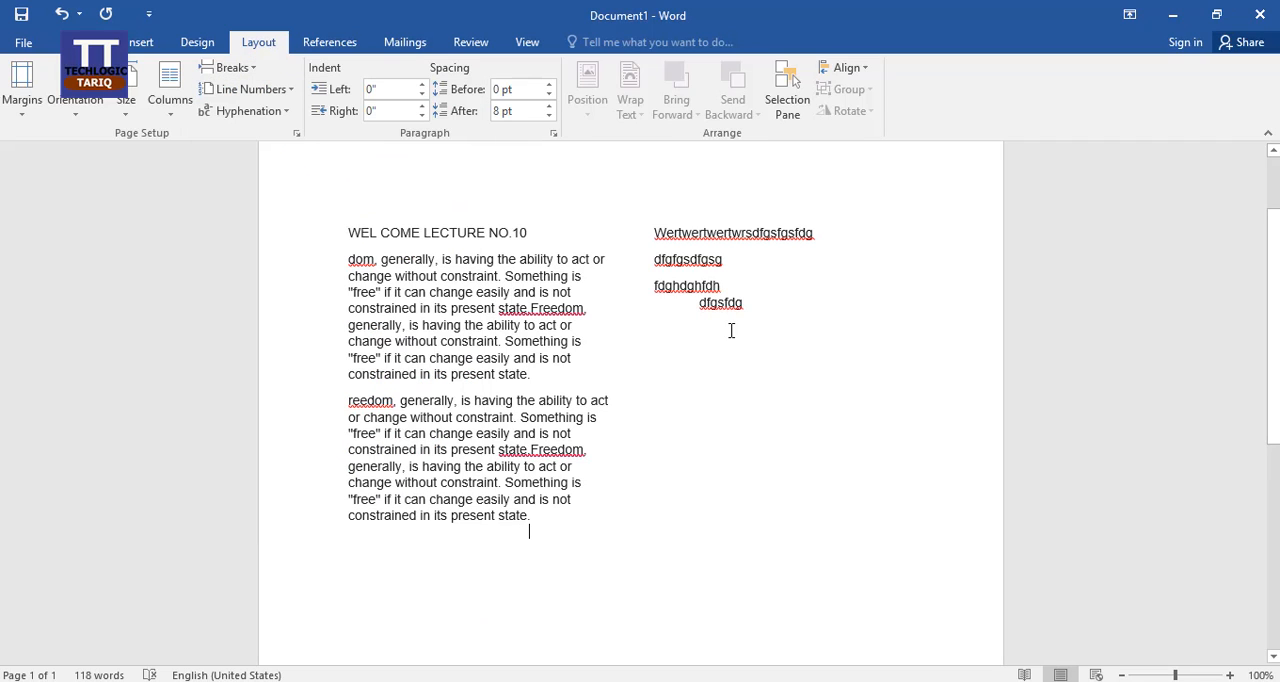
pyautogui.click(252, 70)
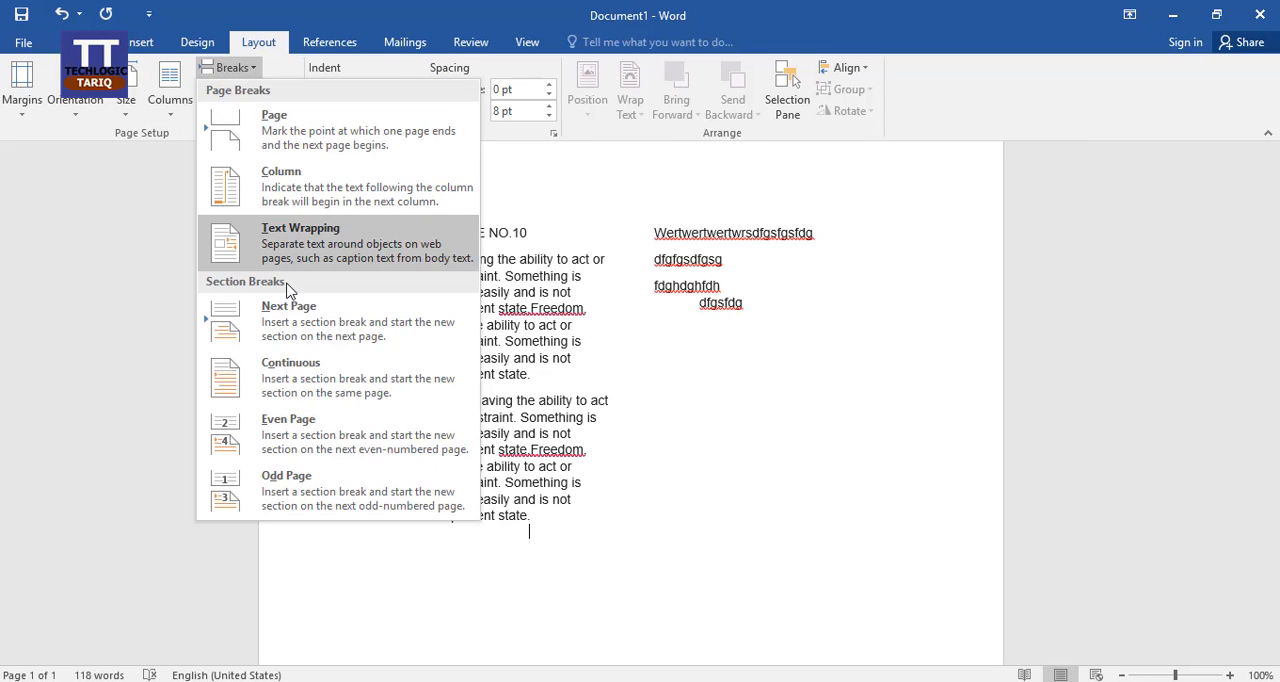
pyautogui.click(285, 185)
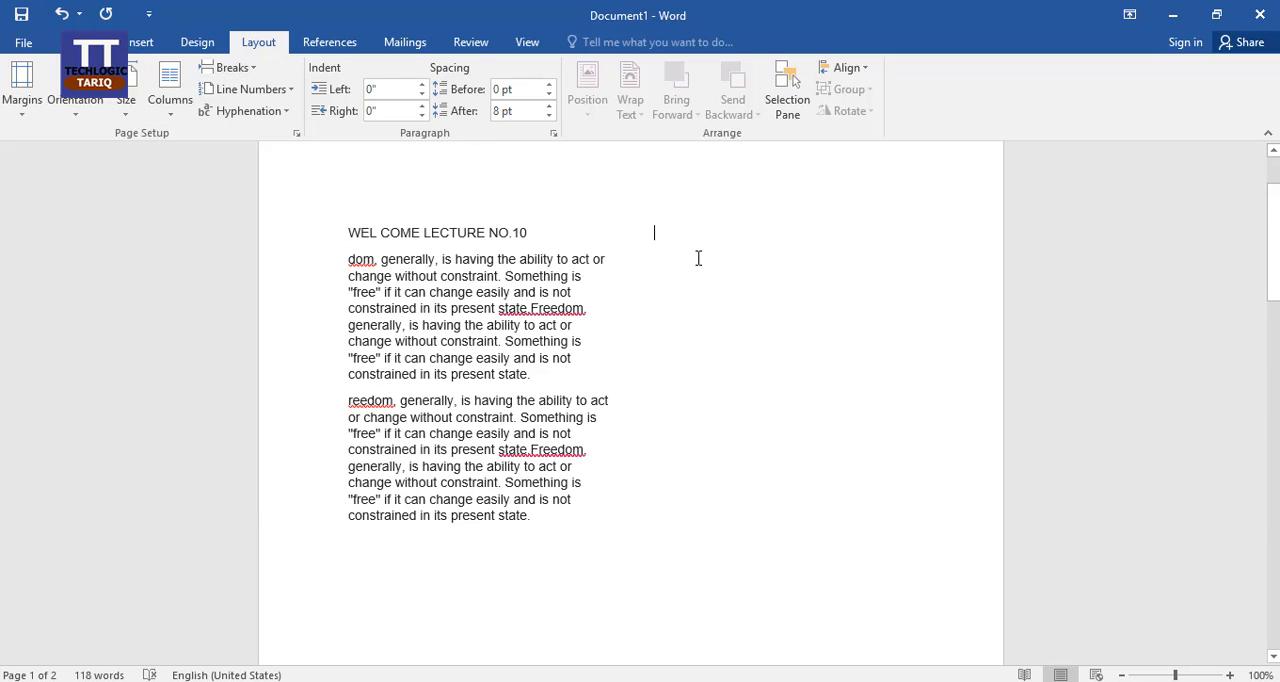
# Step: Enter a long unbroken string of filler letters, starting with "dsfgsfdgsdfgs", in the emptied second column
pyautogui.scroll(2, 770, 335)
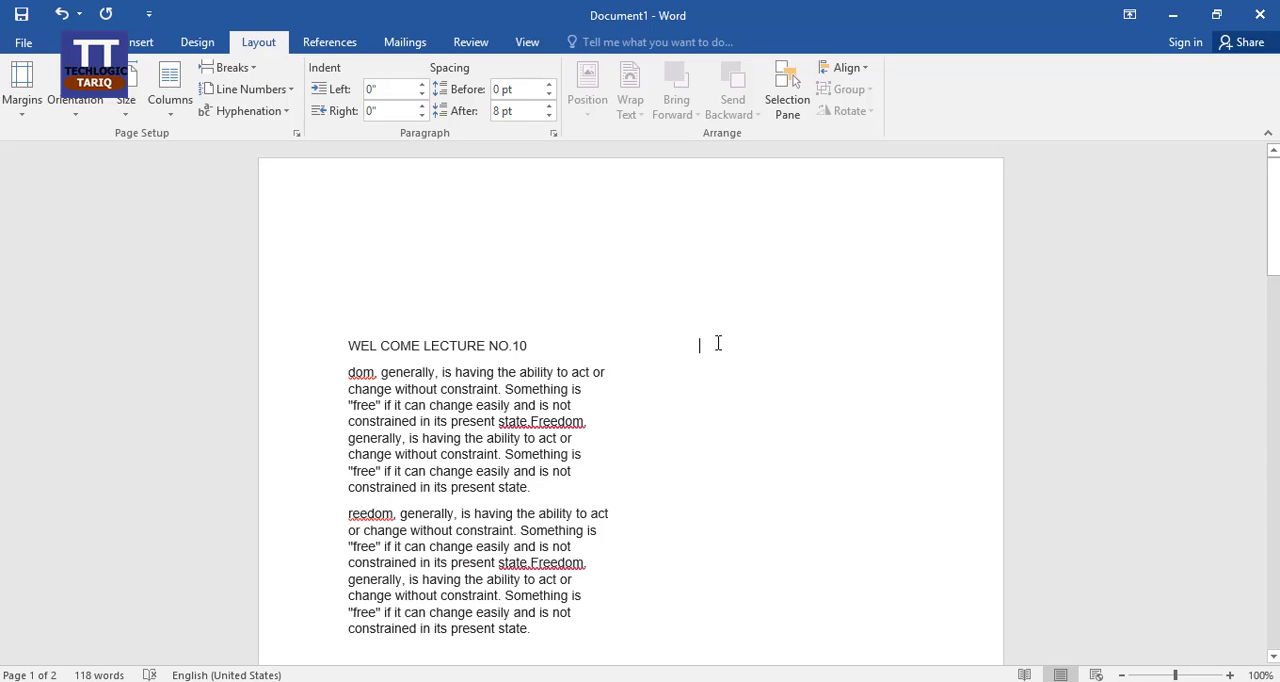
pyautogui.scroll(-2, 700, 420)
pyautogui.write('dsfgsfdgsdfgs')
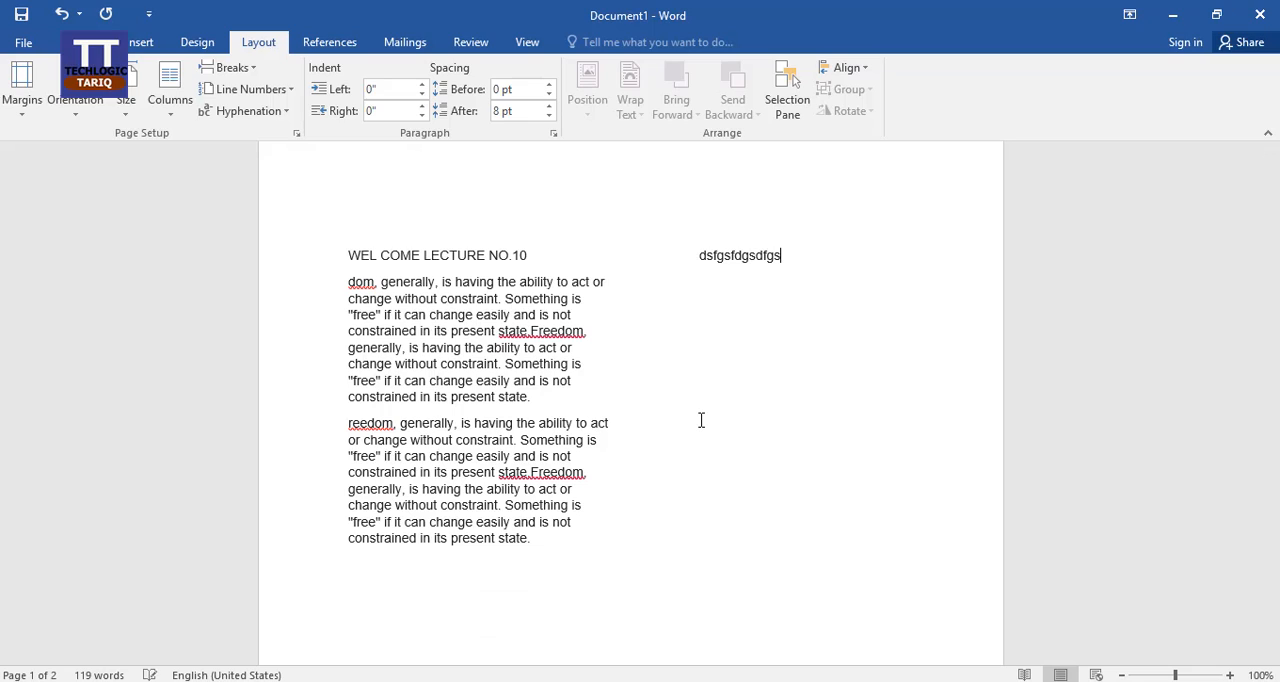
pyautogui.write('dfgsdfgsfdgsfdgsfd')
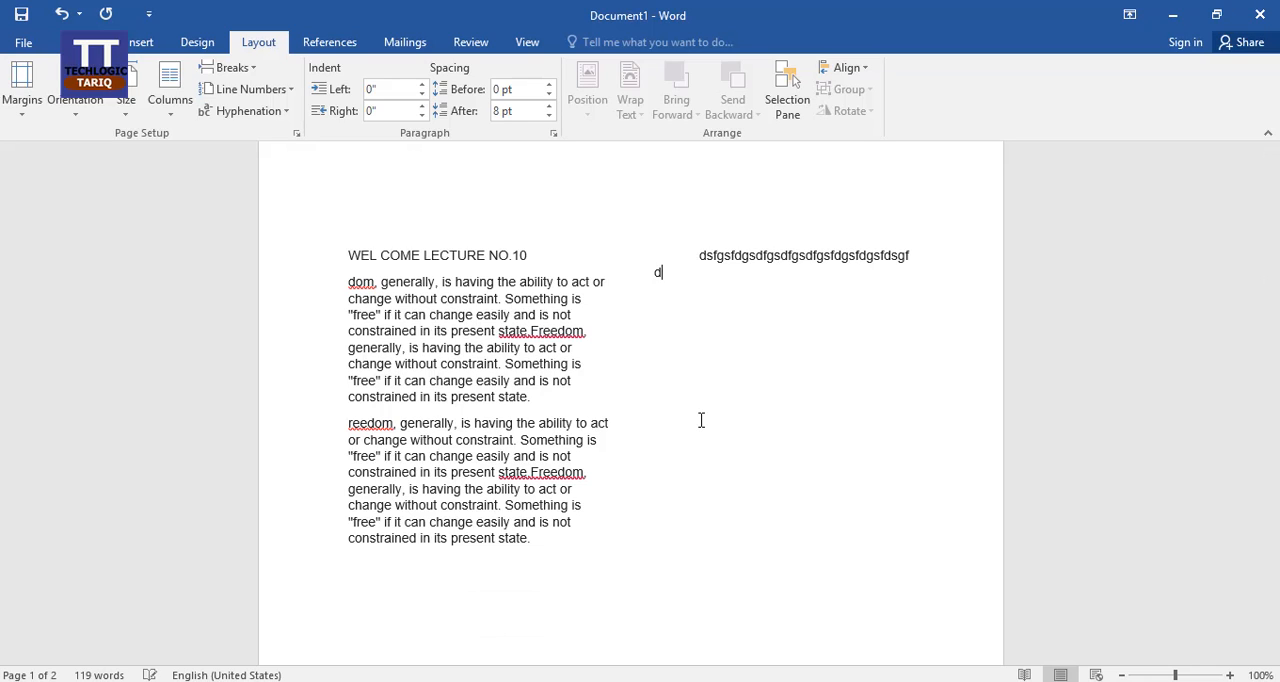
pyautogui.write('sgfdsgfsgfdgsfgf')
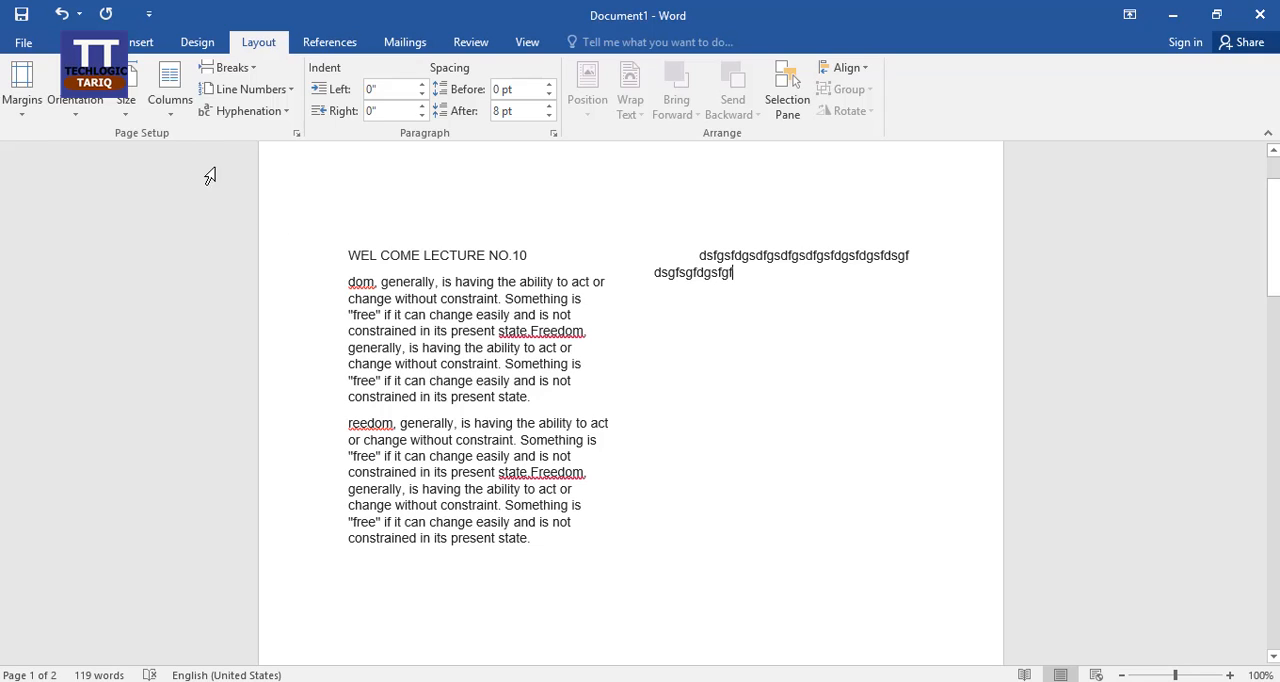
# Step: Lay the text out in three columns and place the cursor in the third column's first paragraph
pyautogui.click(170, 92)
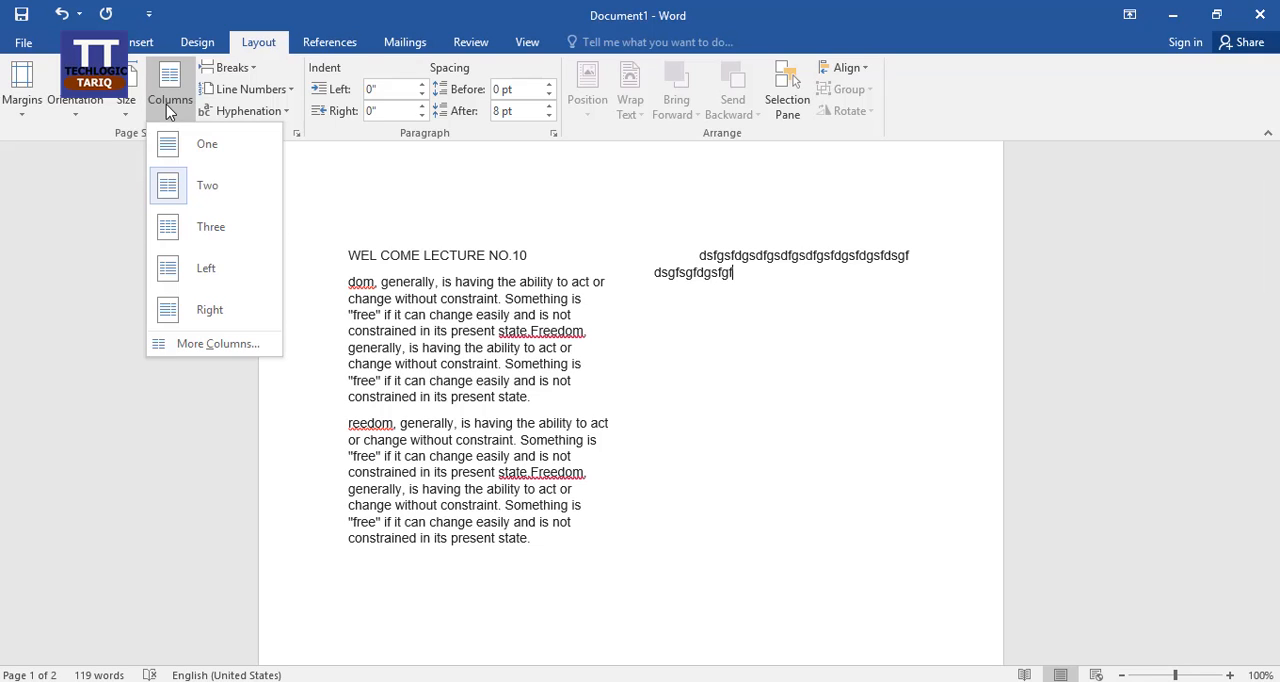
pyautogui.click(230, 235)
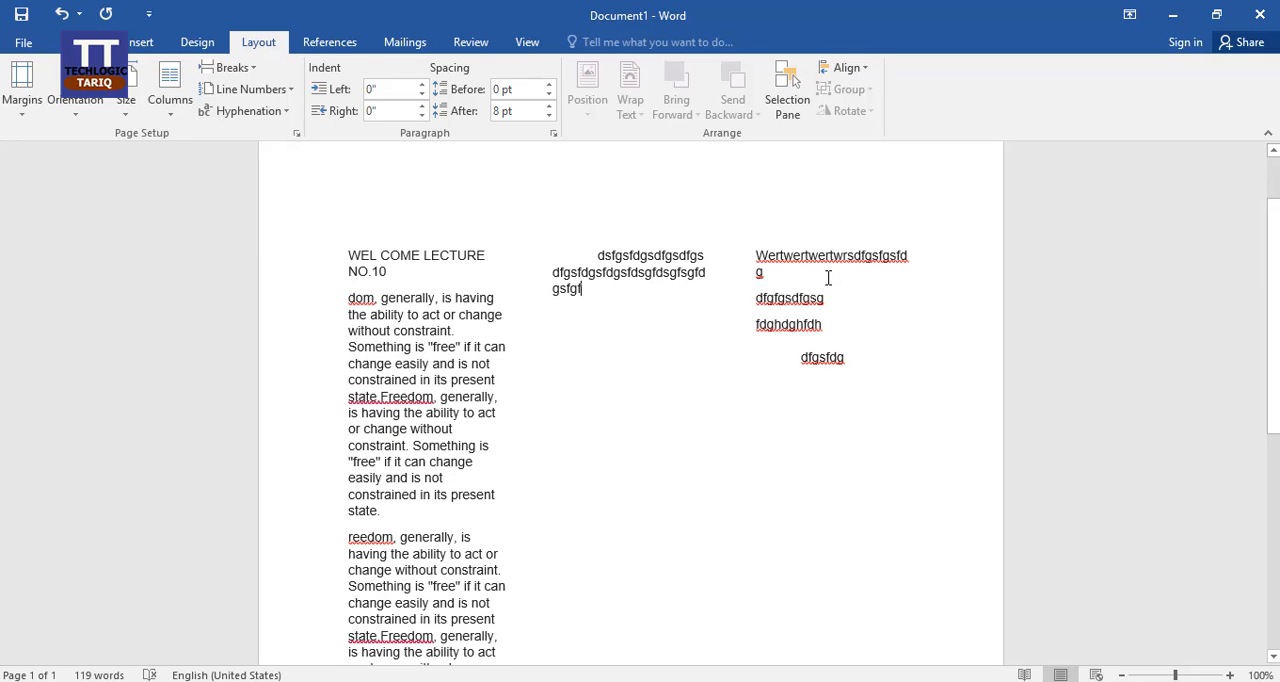
pyautogui.click(494, 331)
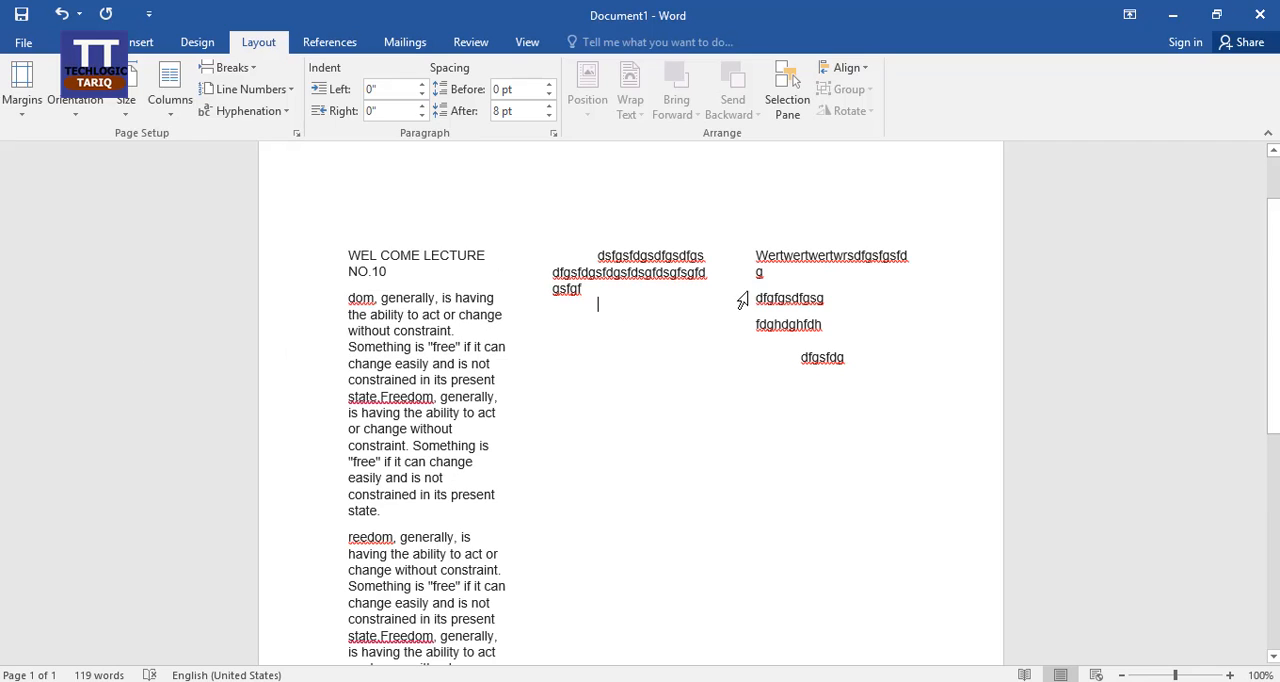
pyautogui.click(807, 289)
# Step: Change the column layout to the Left preset
pyautogui.click(170, 95)
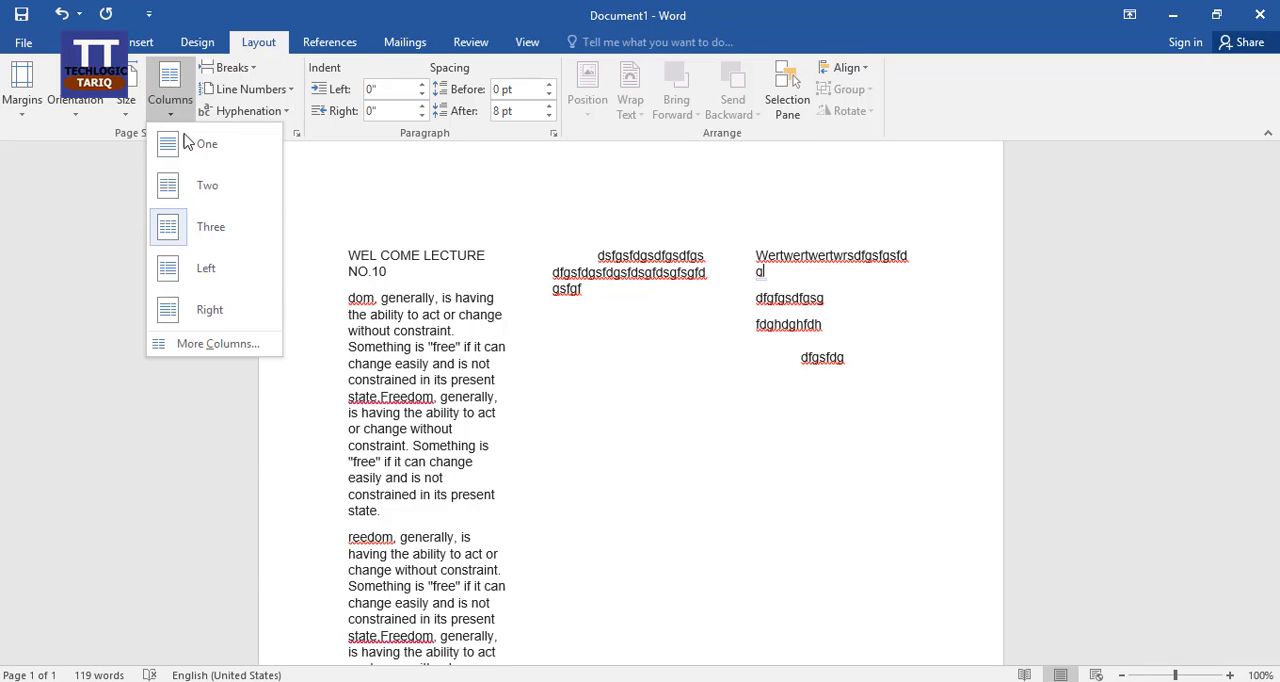
pyautogui.click(224, 280)
pyautogui.scroll(13, 456, 468)
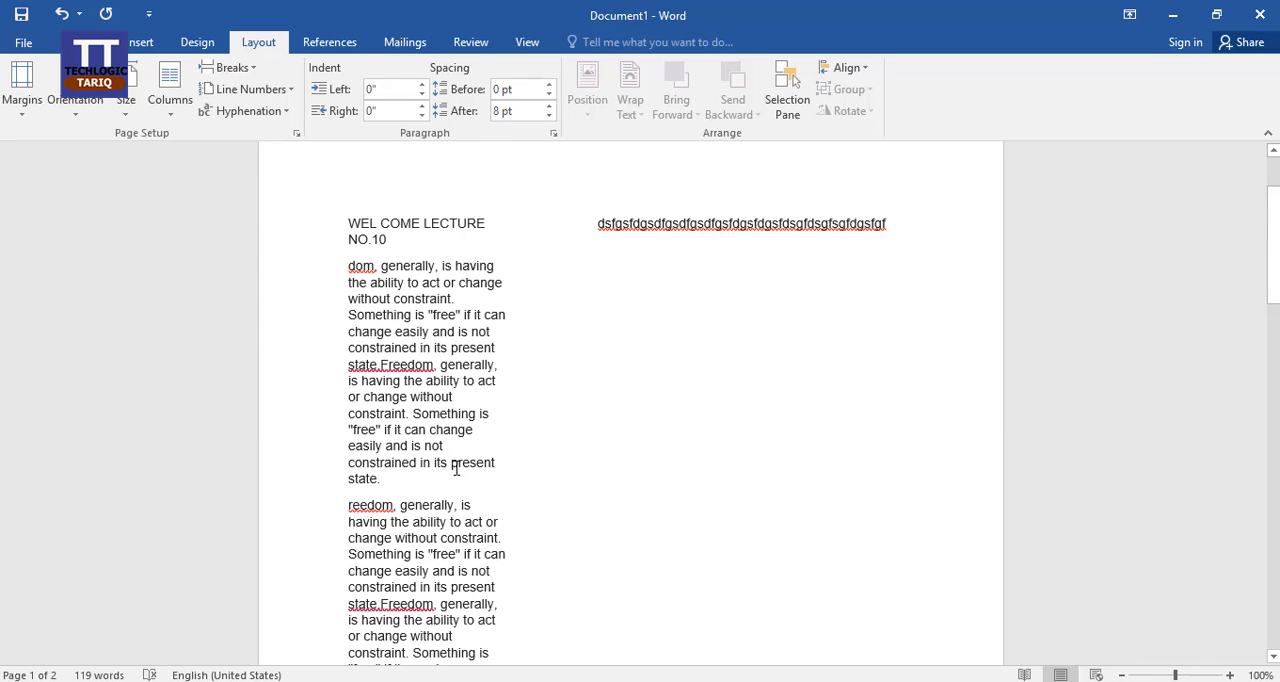
# Step: Undo the column layouts, column breaks, filler text and blank lines until the text is back in a single column
pyautogui.hotkey('ctrl', 'z')
pyautogui.hotkey('ctrl', 'z')
pyautogui.hotkey('ctrl', 'z')
pyautogui.hotkey('ctrl', 'z')
pyautogui.hotkey('ctrl', 'z')
pyautogui.hotkey('ctrl', 'z')
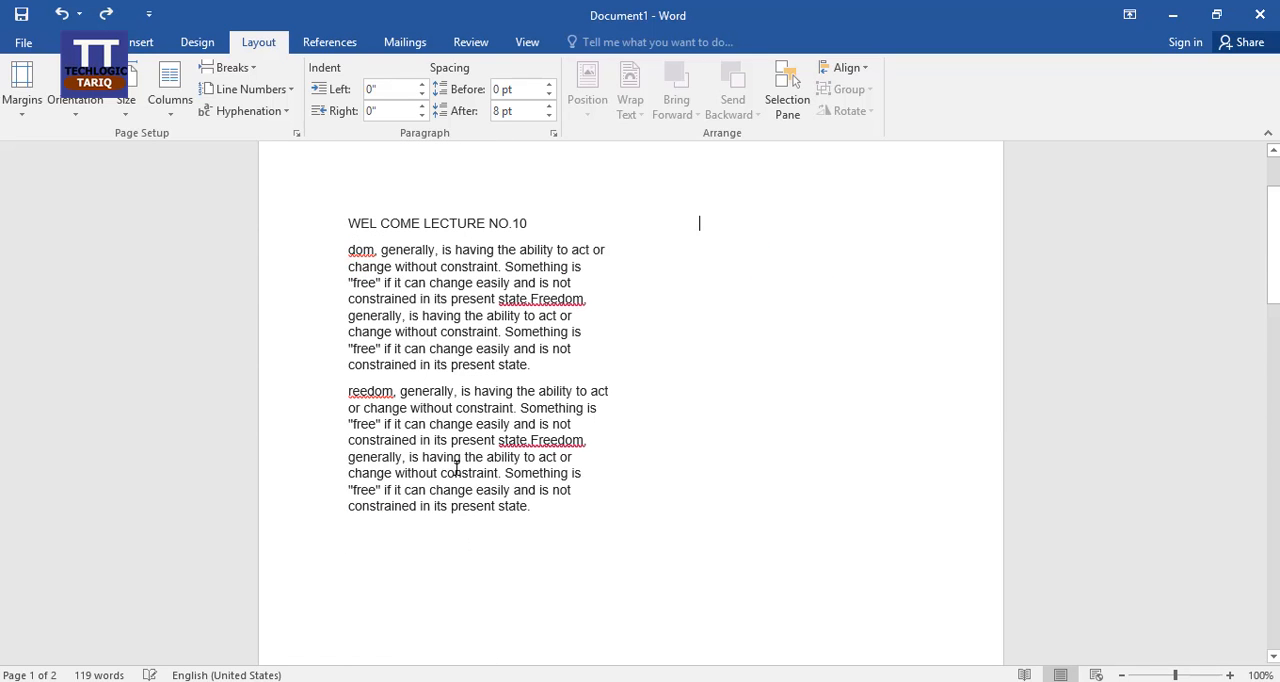
pyautogui.hotkey('ctrl', 'z')
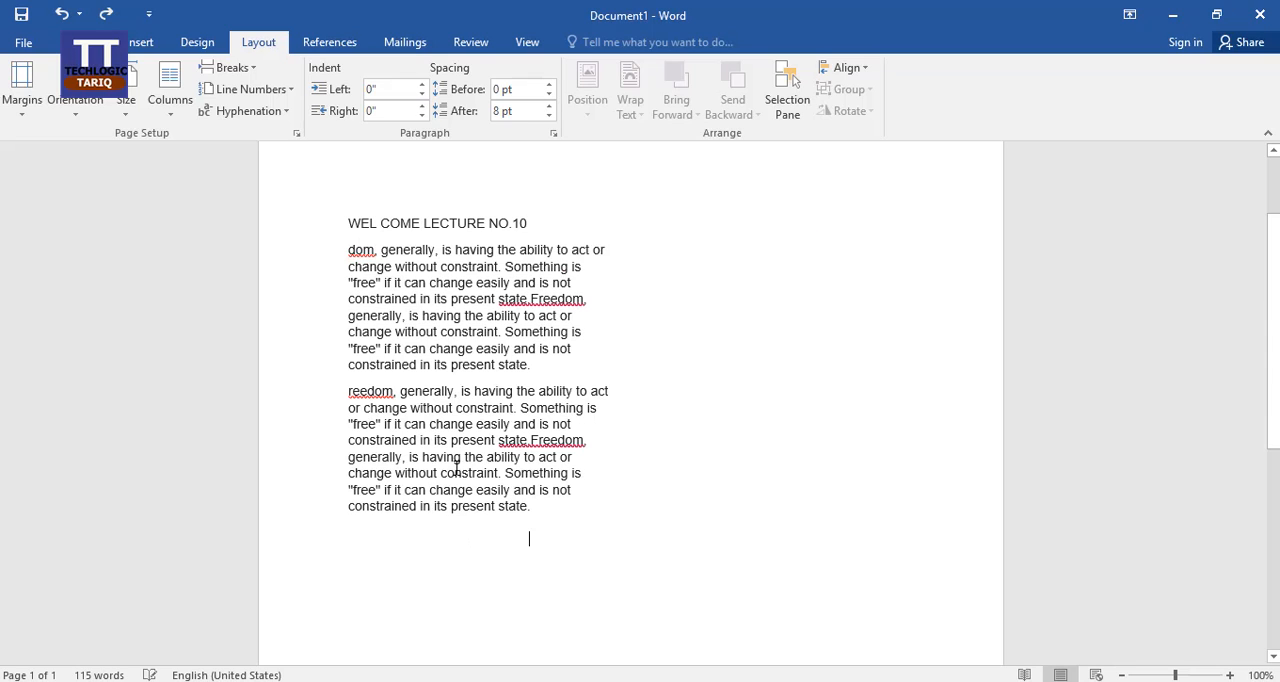
pyautogui.hotkey('ctrl', 'z')
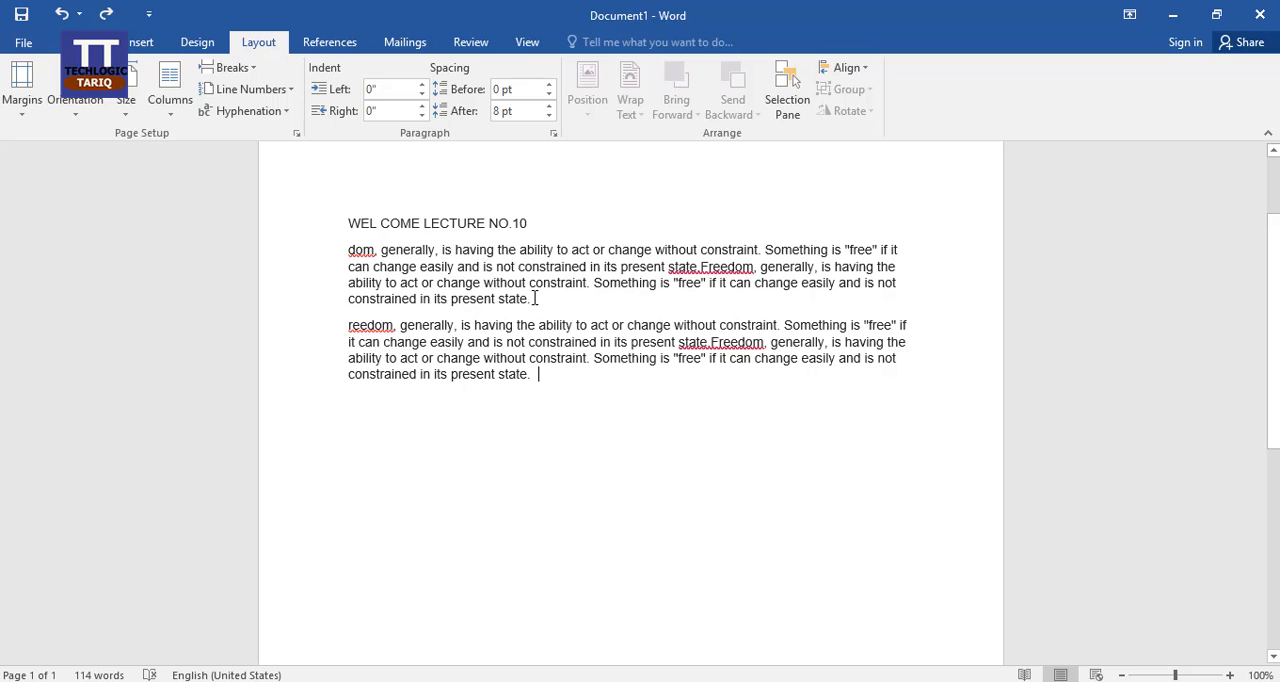
# Step: Insert a page break at the end of the first paragraph, check the following page, and undo the break
pyautogui.click(252, 78)
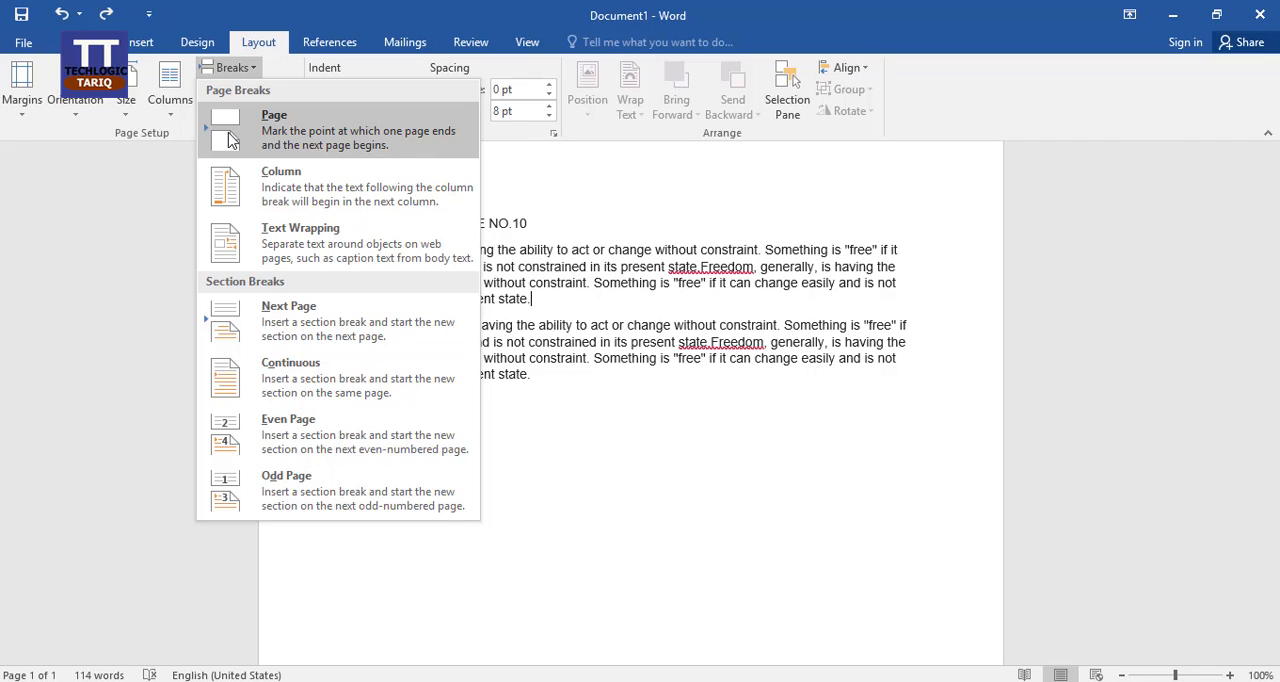
pyautogui.click(566, 292)
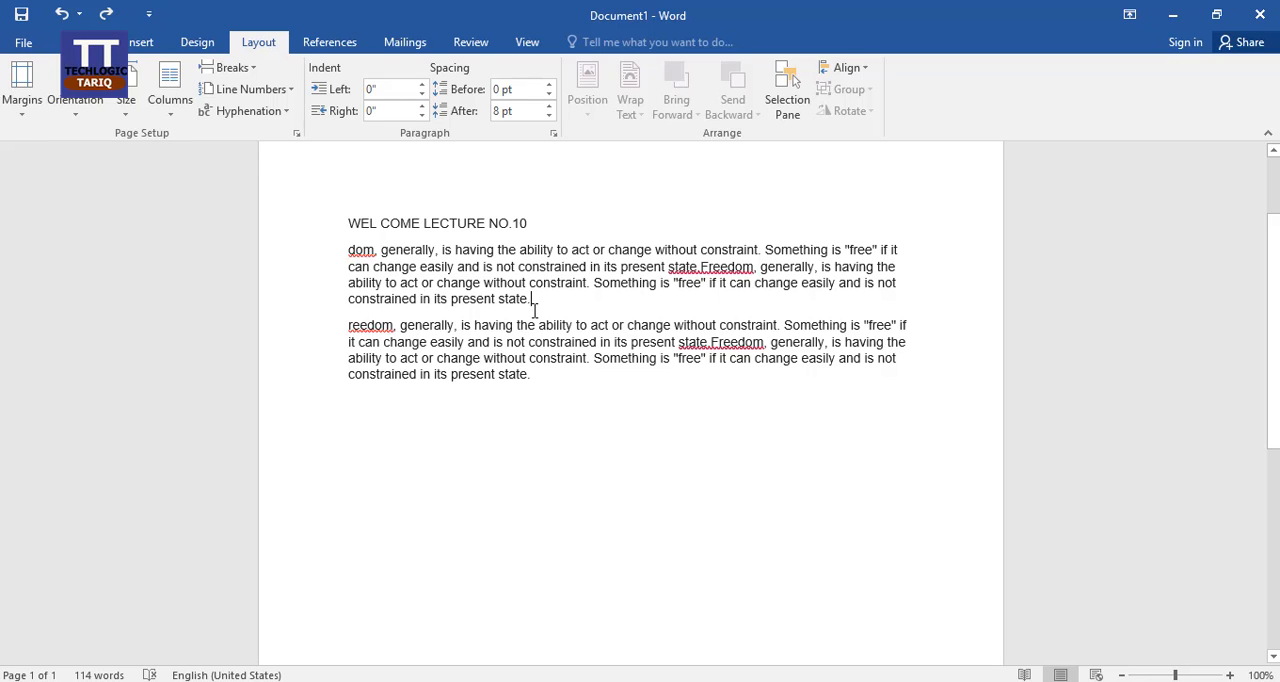
pyautogui.click(250, 68)
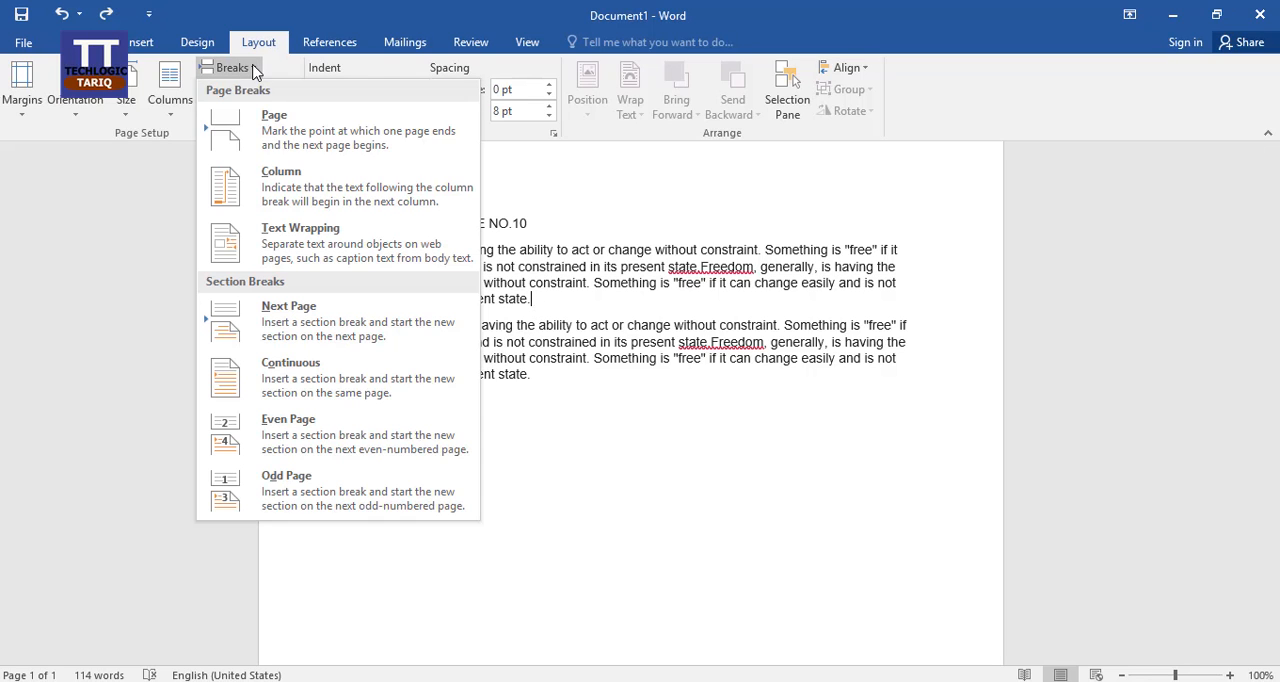
pyautogui.click(303, 136)
pyautogui.scroll(-4, 608, 534)
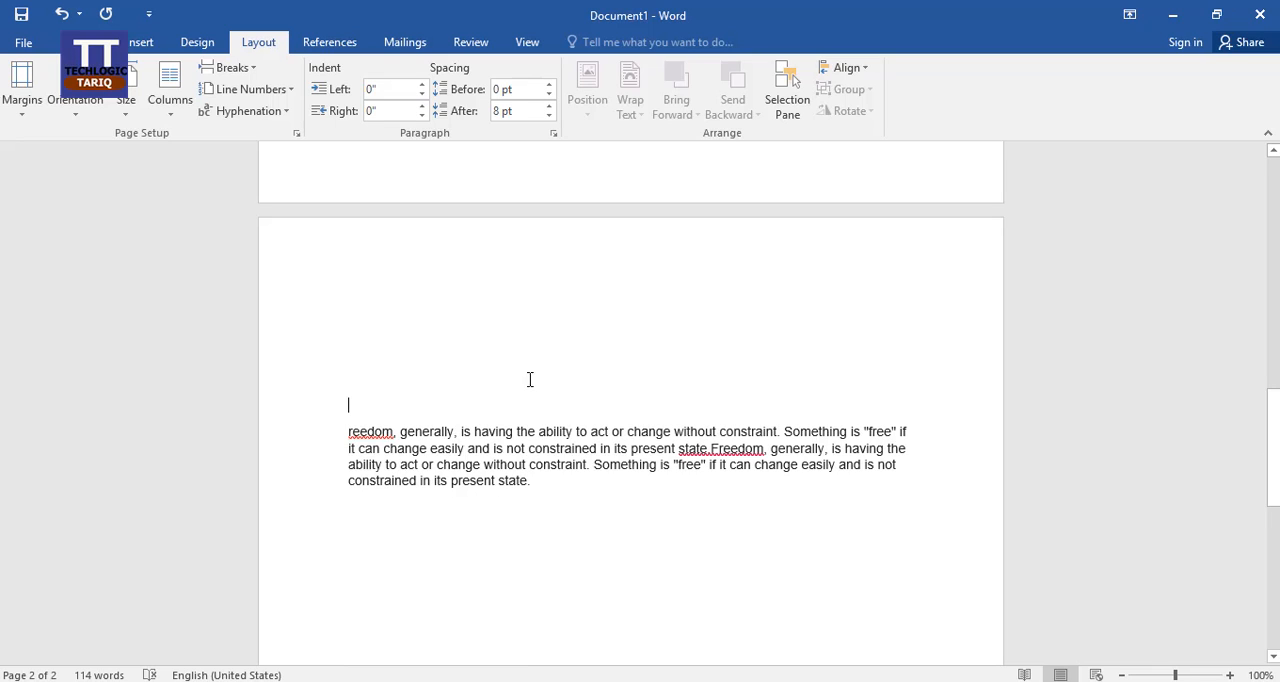
pyautogui.scroll(10, 490, 386)
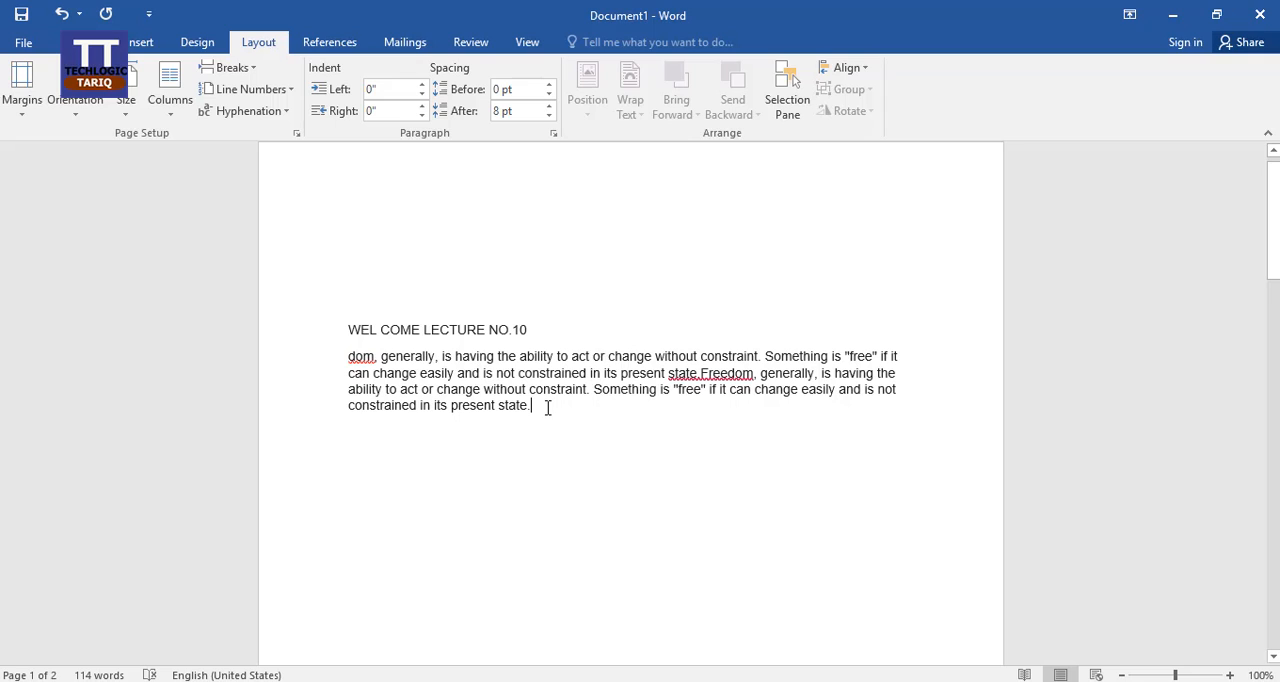
pyautogui.write('reedom, generally, is having the ability to act or change without constraint. Something is "free" if it can change easily and is not constrained in its present state.Freedom, generally, is having the ability to act or change without constraint. Something is "free" if it can change easily and is not constrained in its present state.')
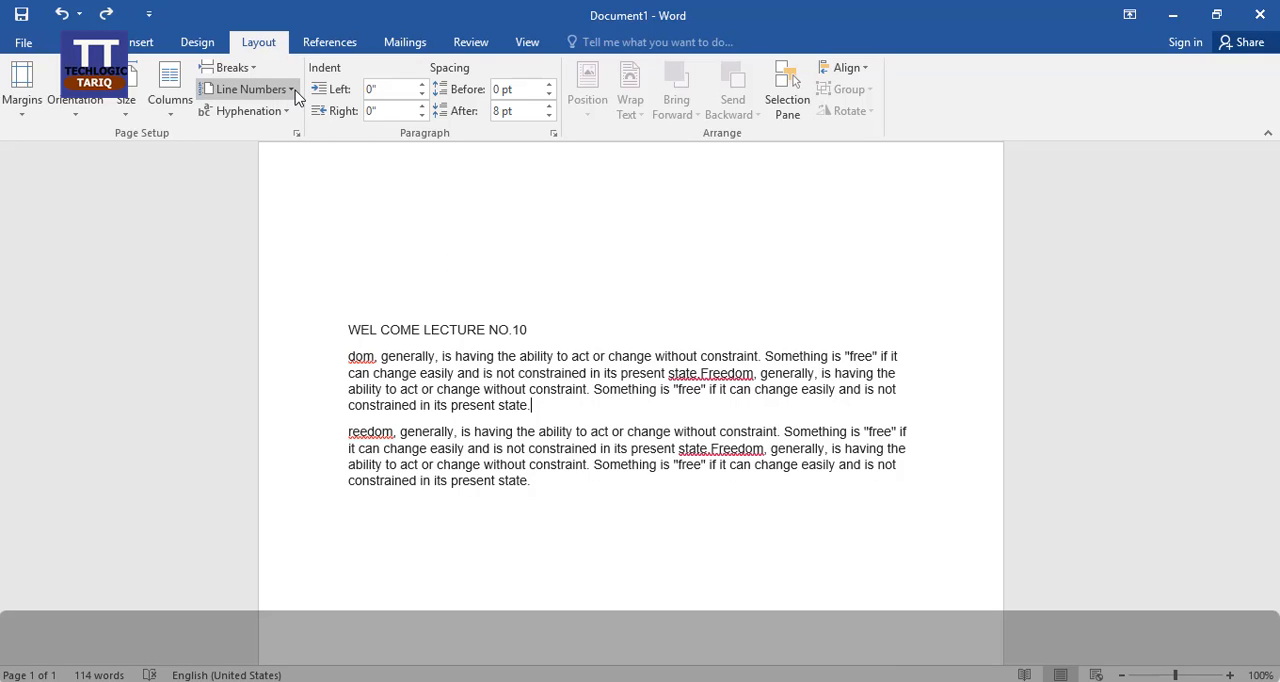
# Step: Place the cursor at the start of the first paragraph and turn on Continuous line numbering
pyautogui.click(348, 360)
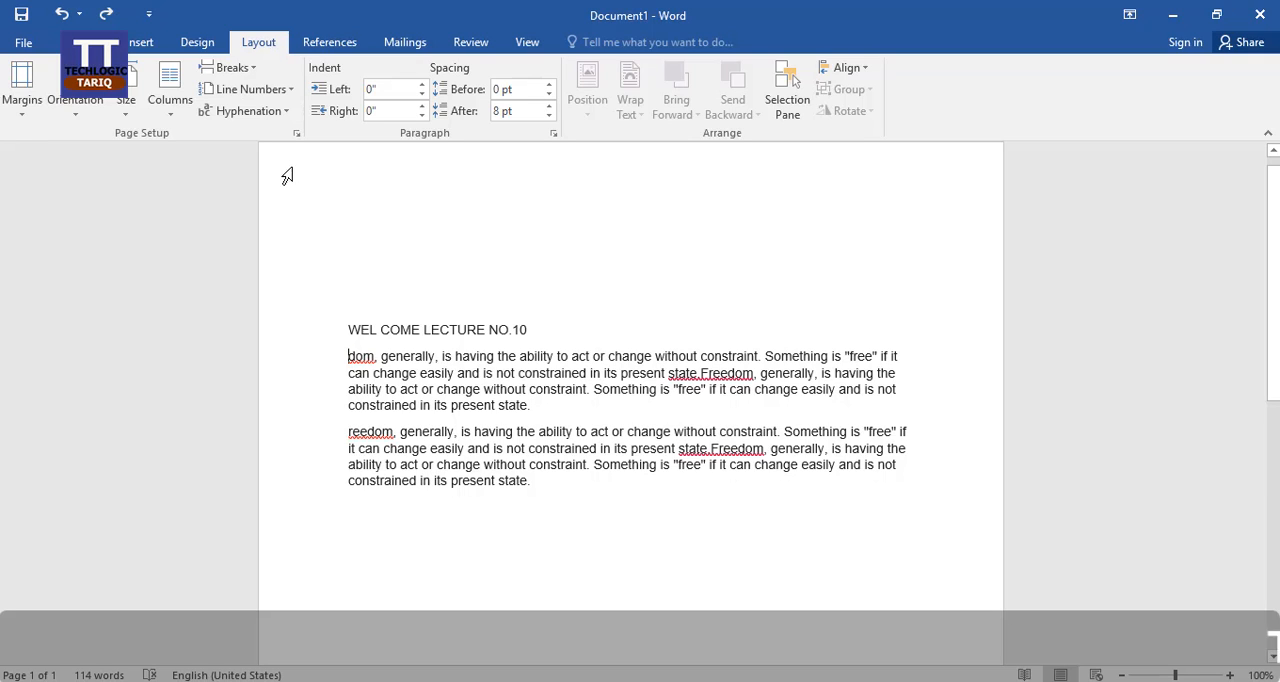
pyautogui.click(289, 90)
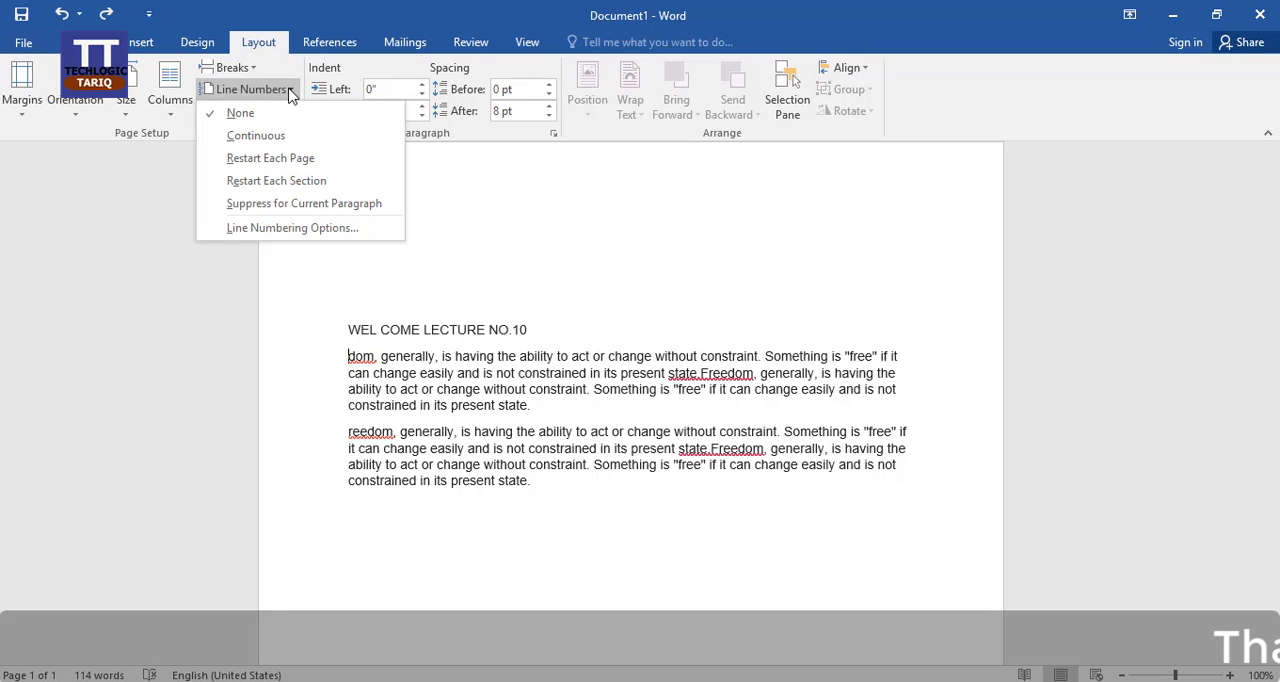
pyautogui.click(262, 136)
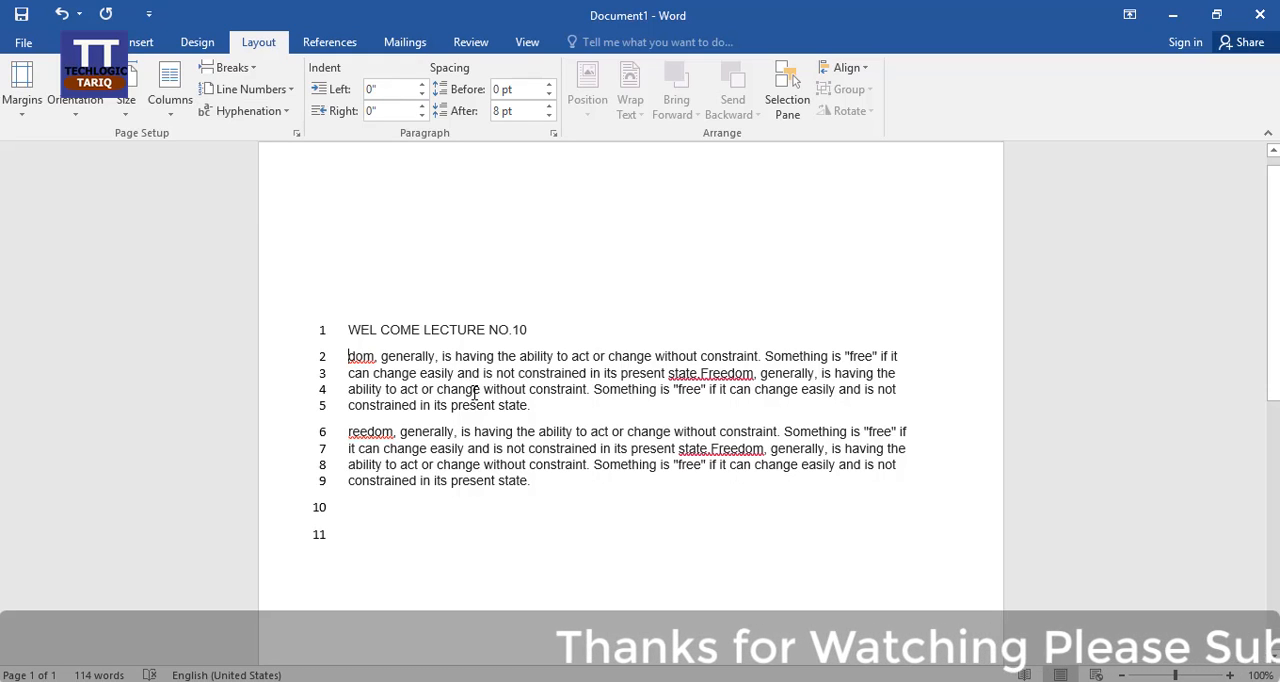
# Step: Turn off line numbering for the document by choosing None
pyautogui.click(287, 89)
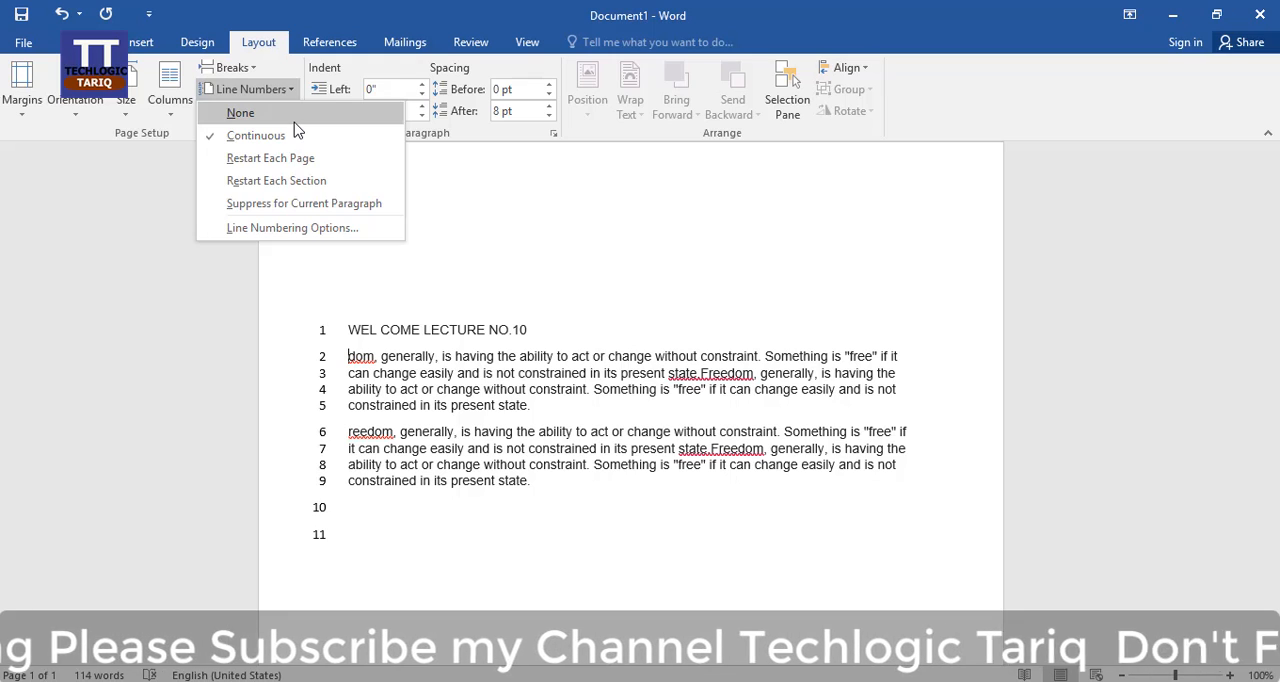
pyautogui.click(300, 113)
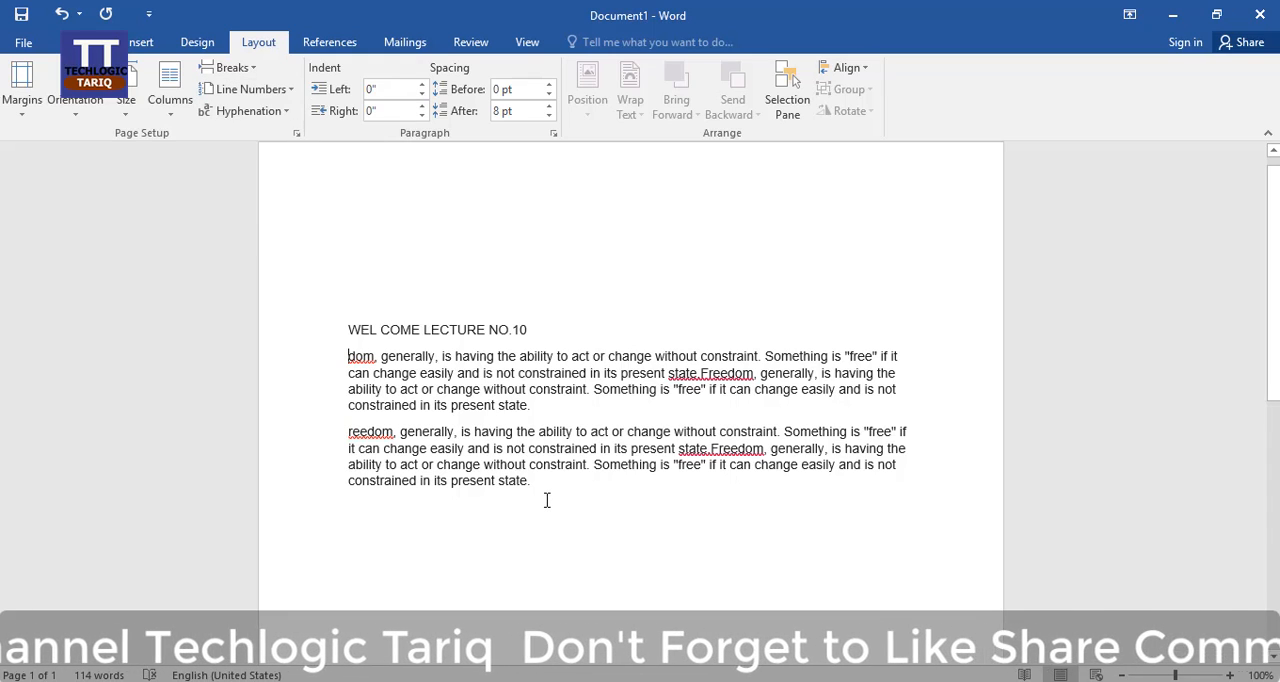
pyautogui.click(366, 506)
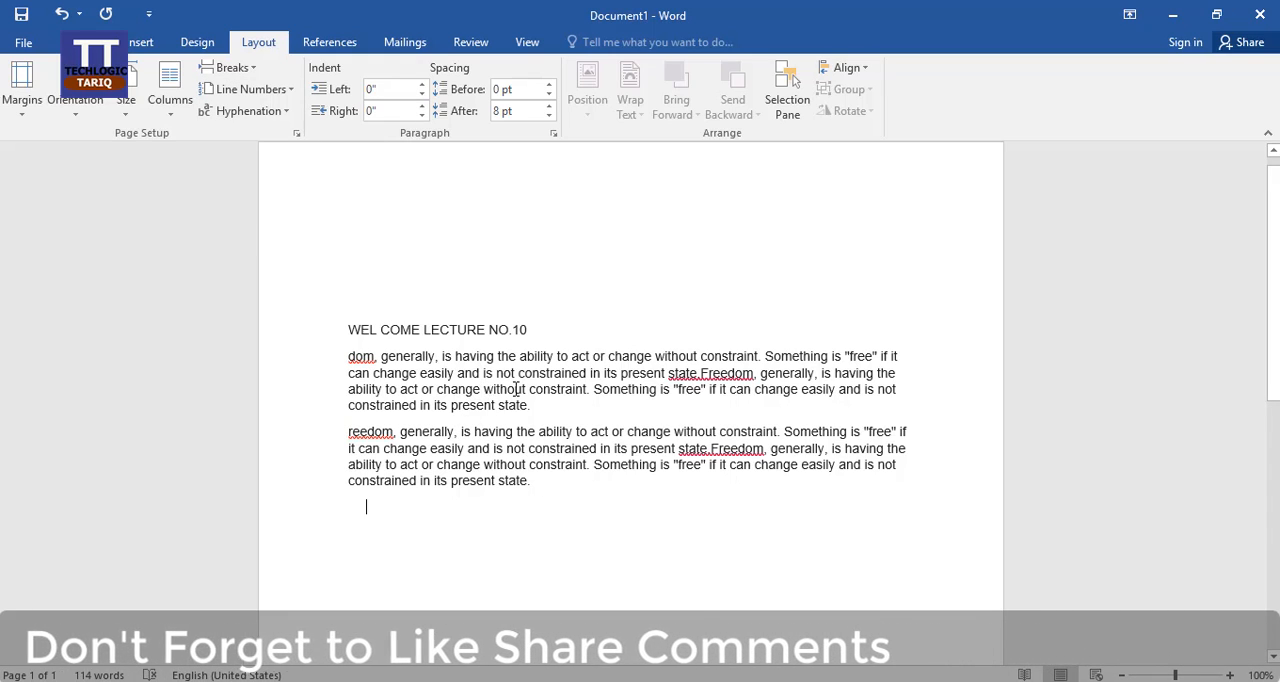
# Step: Select the first two lines of the first paragraph and set the paragraph's left indent to 1.3"
pyautogui.click(349, 354)
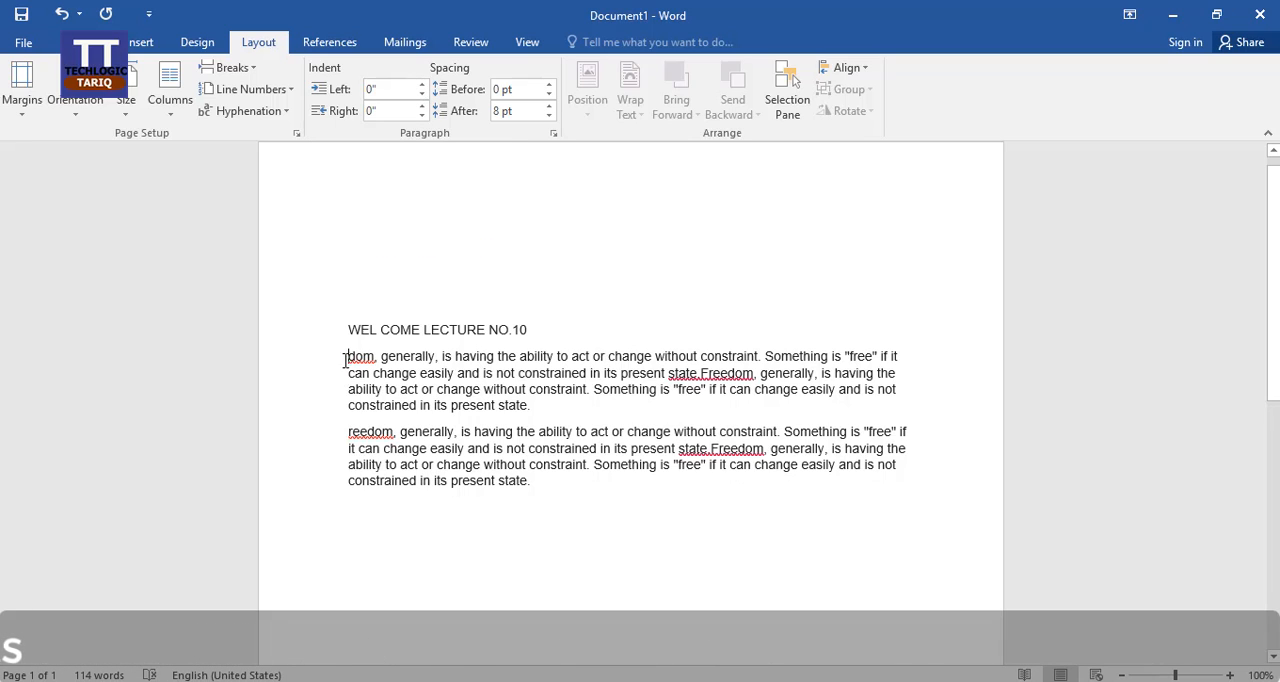
pyautogui.moveTo(348, 356); pyautogui.dragTo(880, 373)
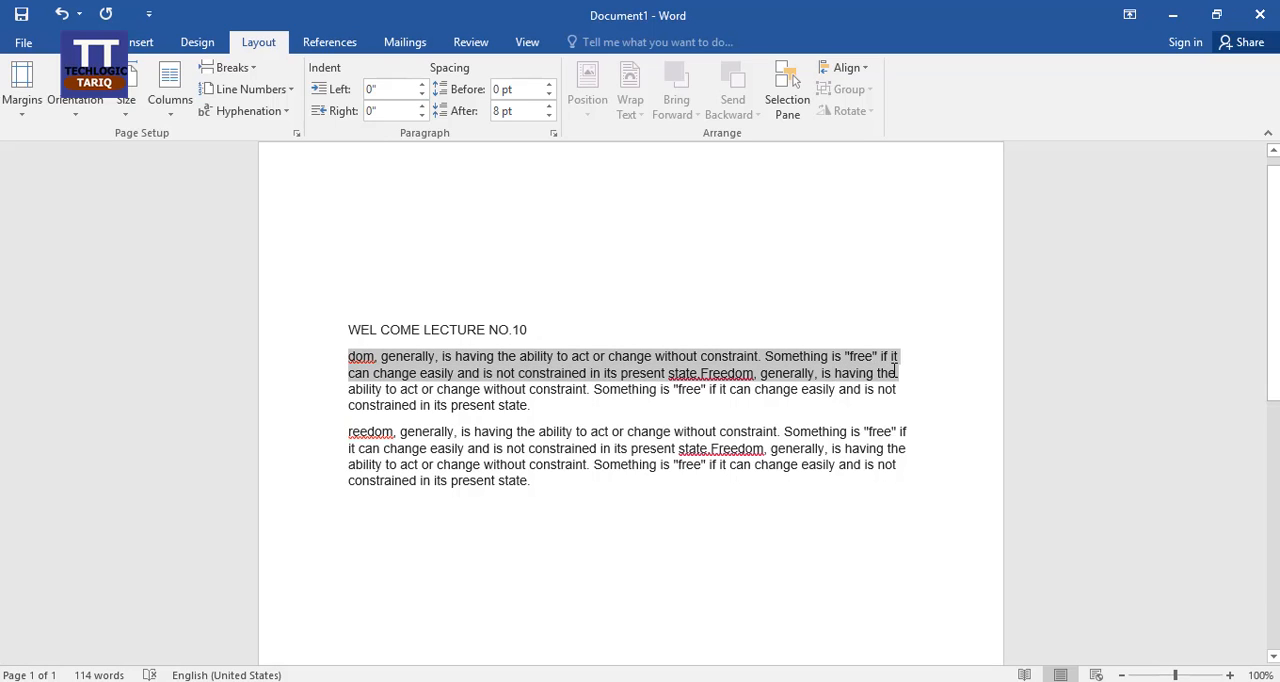
pyautogui.click(421, 85)
pyautogui.click(421, 85)
pyautogui.click(421, 85)
pyautogui.doubleClick(421, 85)
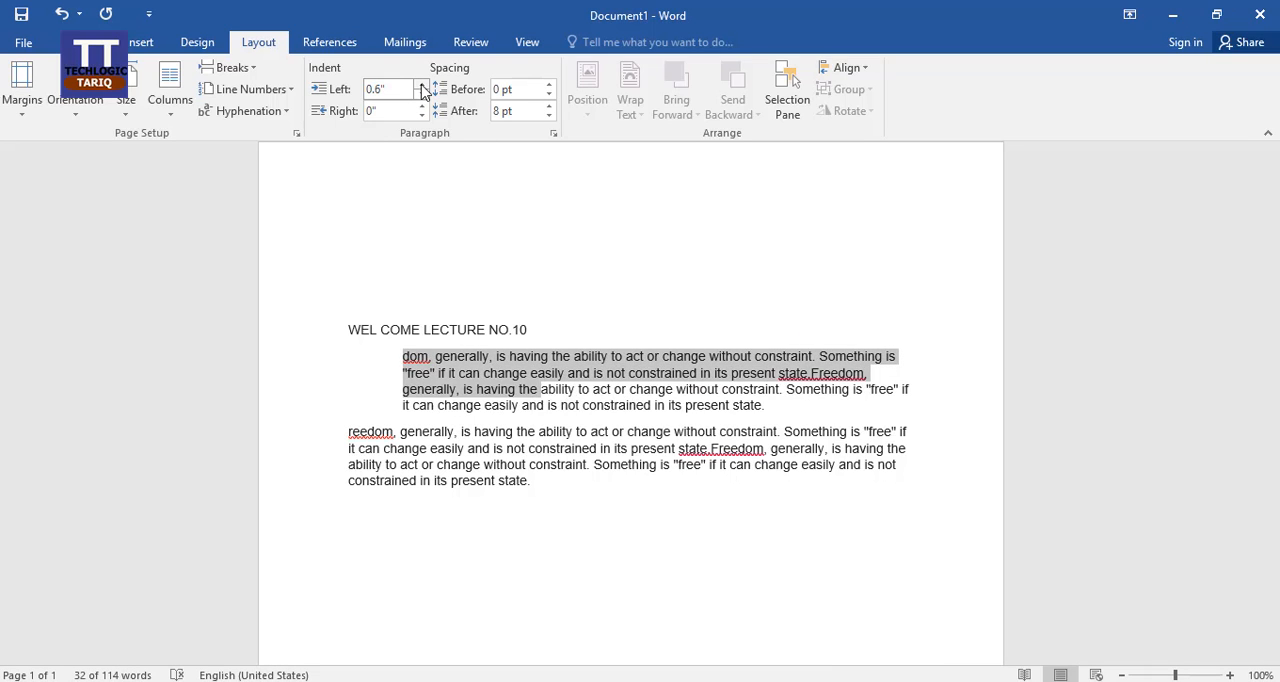
pyautogui.click(421, 85)
pyautogui.doubleClick(421, 85)
pyautogui.doubleClick(421, 85)
pyautogui.doubleClick(421, 85)
pyautogui.click(421, 86)
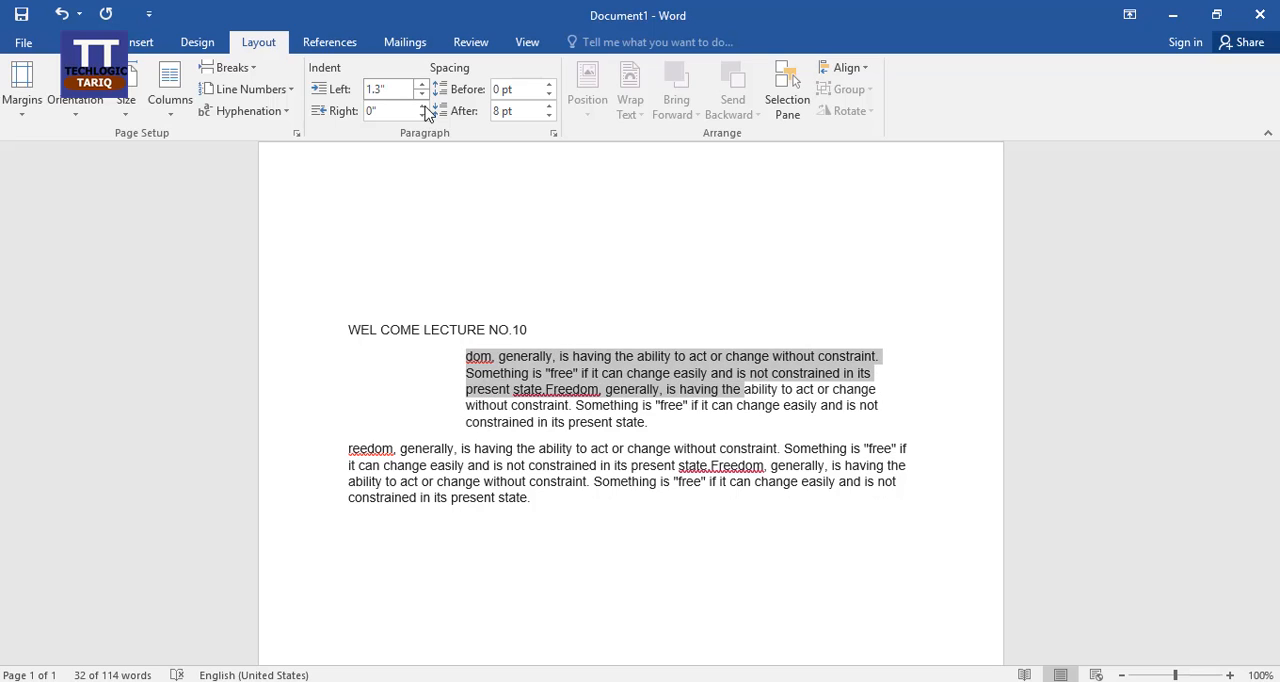
# Step: Reduce the first paragraph's left indent to -0.2" so it extends beyond the margin
pyautogui.click(421, 95)
pyautogui.click(421, 95)
pyautogui.click(421, 95)
pyautogui.doubleClick(421, 95)
pyautogui.click(421, 95)
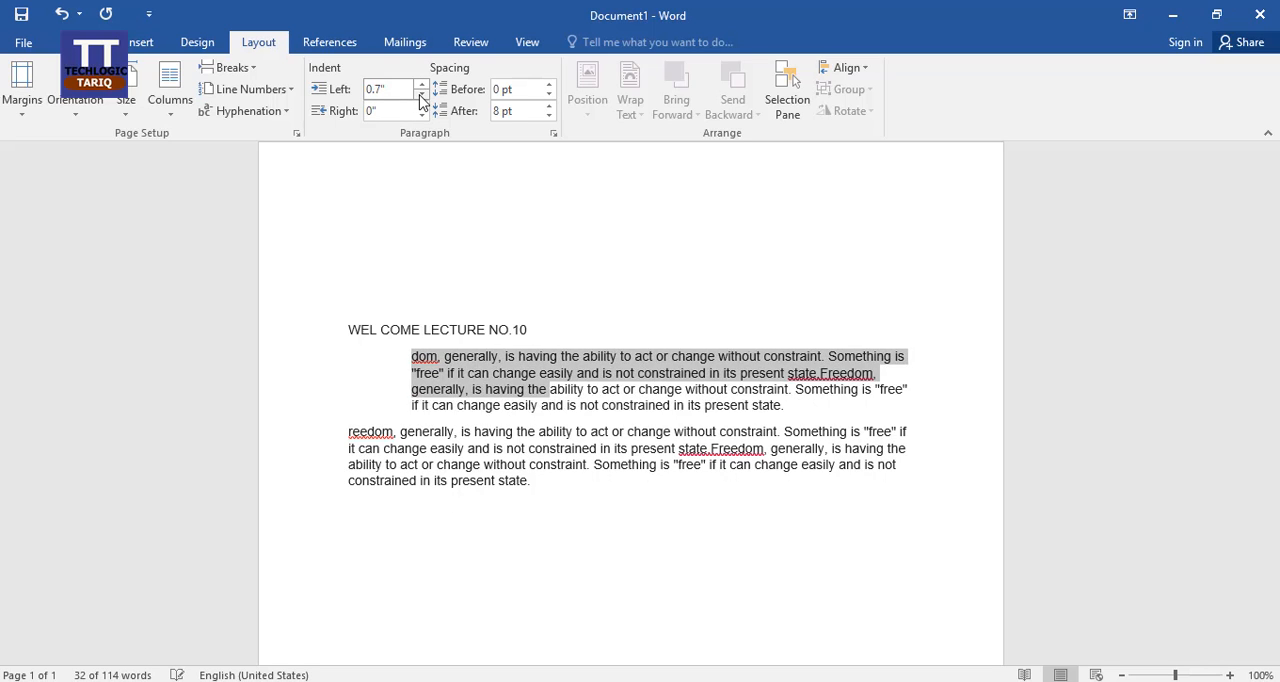
pyautogui.doubleClick(421, 95)
pyautogui.click(421, 95)
pyautogui.doubleClick(421, 95)
pyautogui.click(421, 95)
pyautogui.click(421, 95)
pyautogui.doubleClick(421, 95)
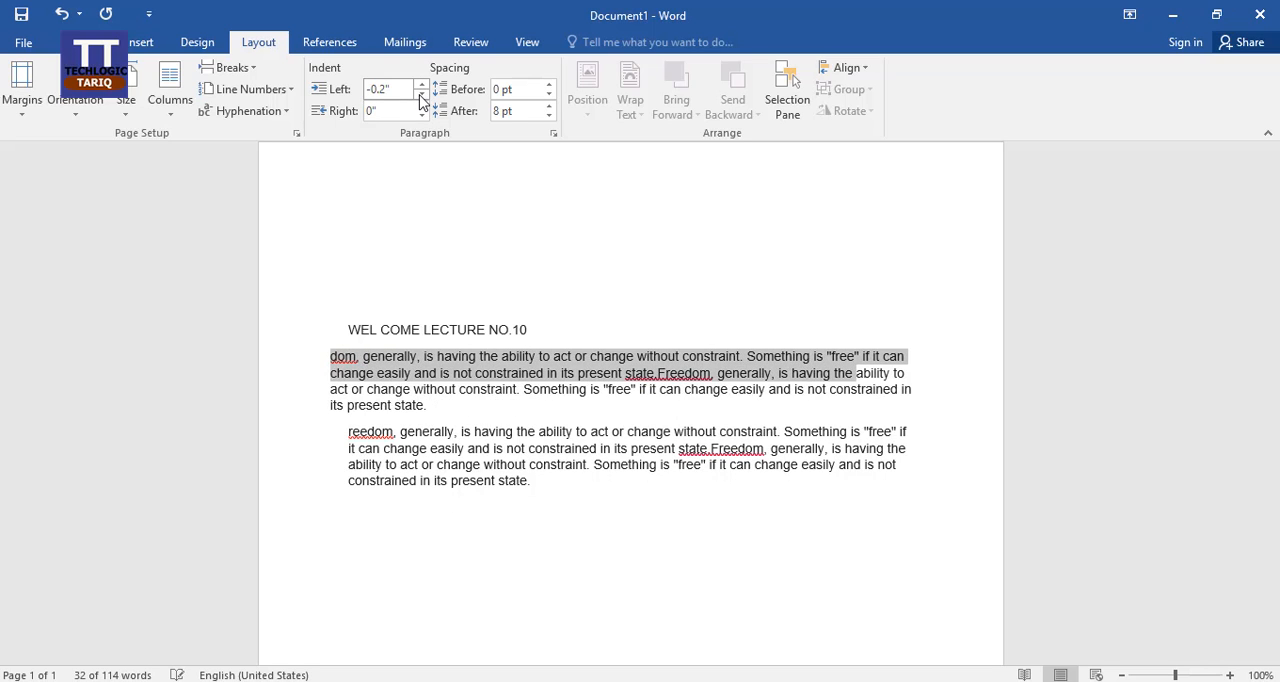
# Step: Increase the spacing before the first paragraph to 72 pt
pyautogui.doubleClick(548, 85)
pyautogui.click(548, 85)
pyautogui.doubleClick(548, 86)
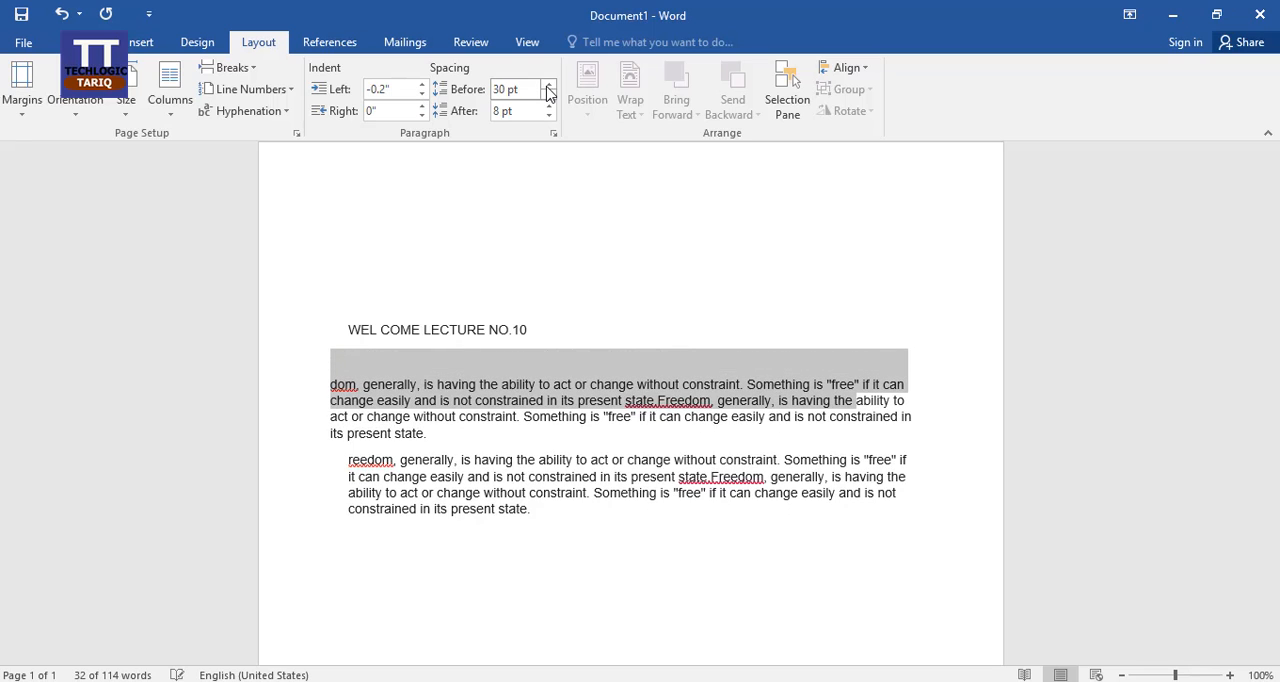
pyautogui.doubleClick(548, 86)
pyautogui.click(548, 86)
pyautogui.doubleClick(548, 86)
pyautogui.click(548, 86)
pyautogui.click(547, 86)
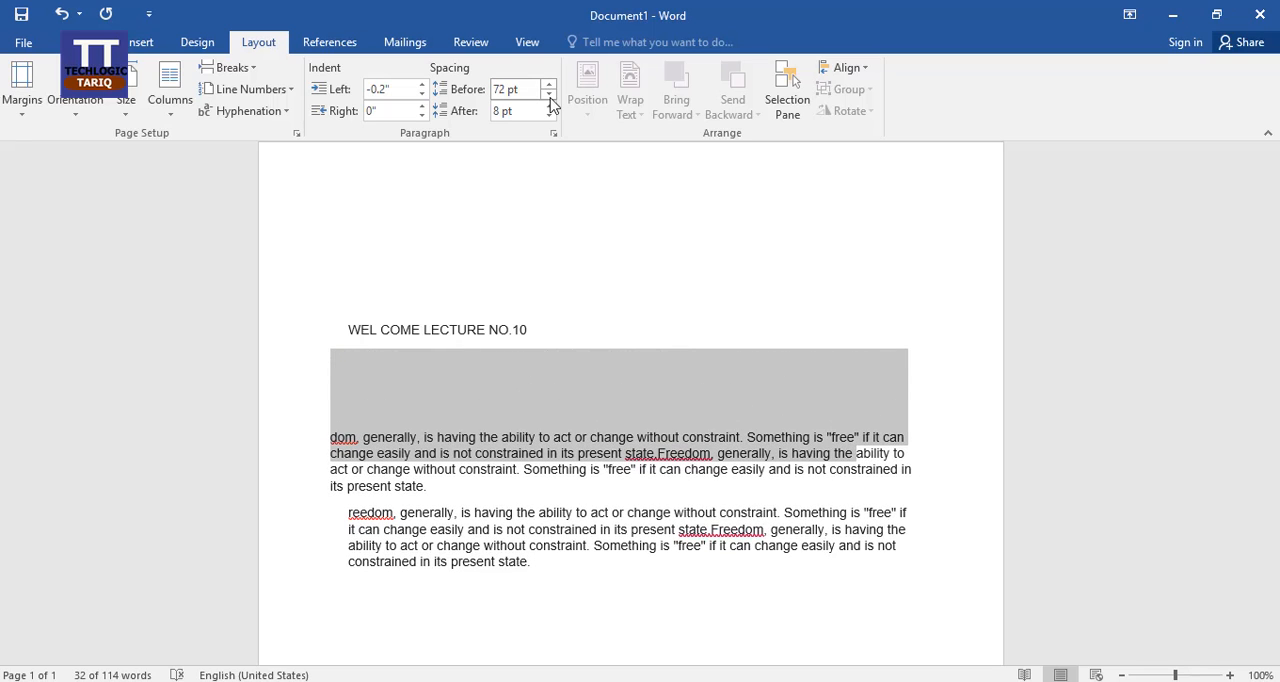
# Step: Set the spacing before the first paragraph to 12 pt and deselect the text
pyautogui.doubleClick(549, 96)
pyautogui.doubleClick(549, 96)
pyautogui.click(549, 96)
pyautogui.doubleClick(549, 96)
pyautogui.doubleClick(549, 100)
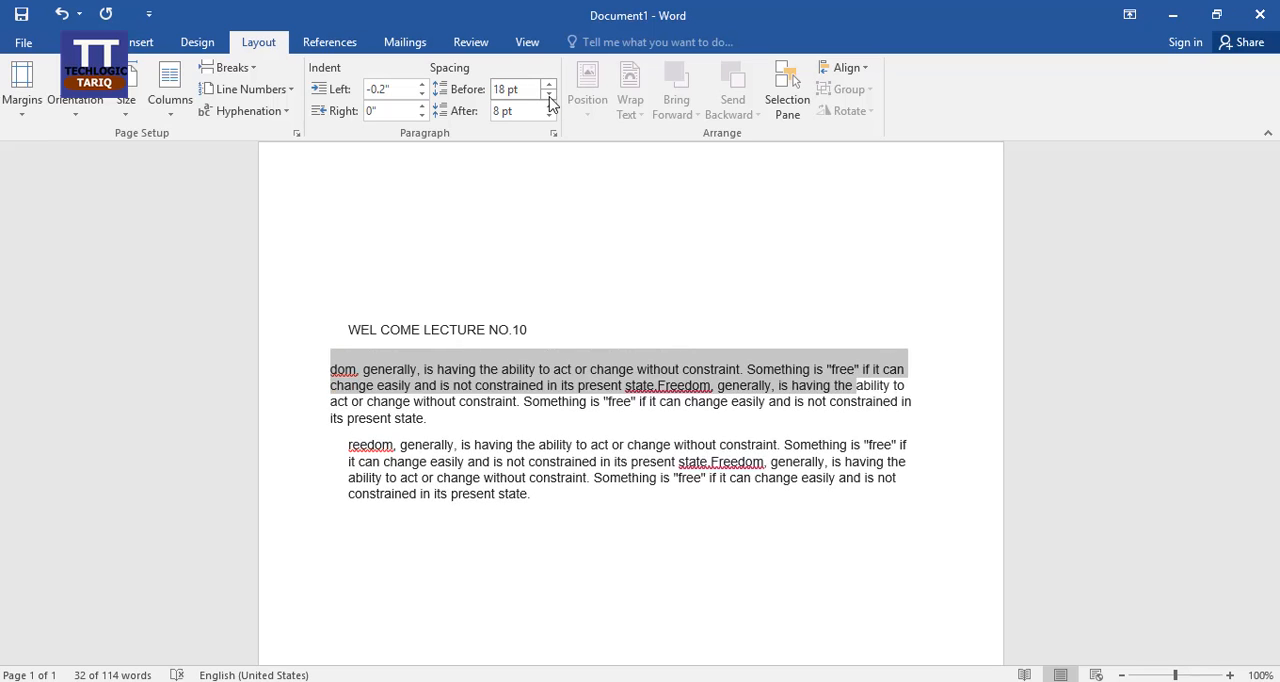
pyautogui.click(549, 100)
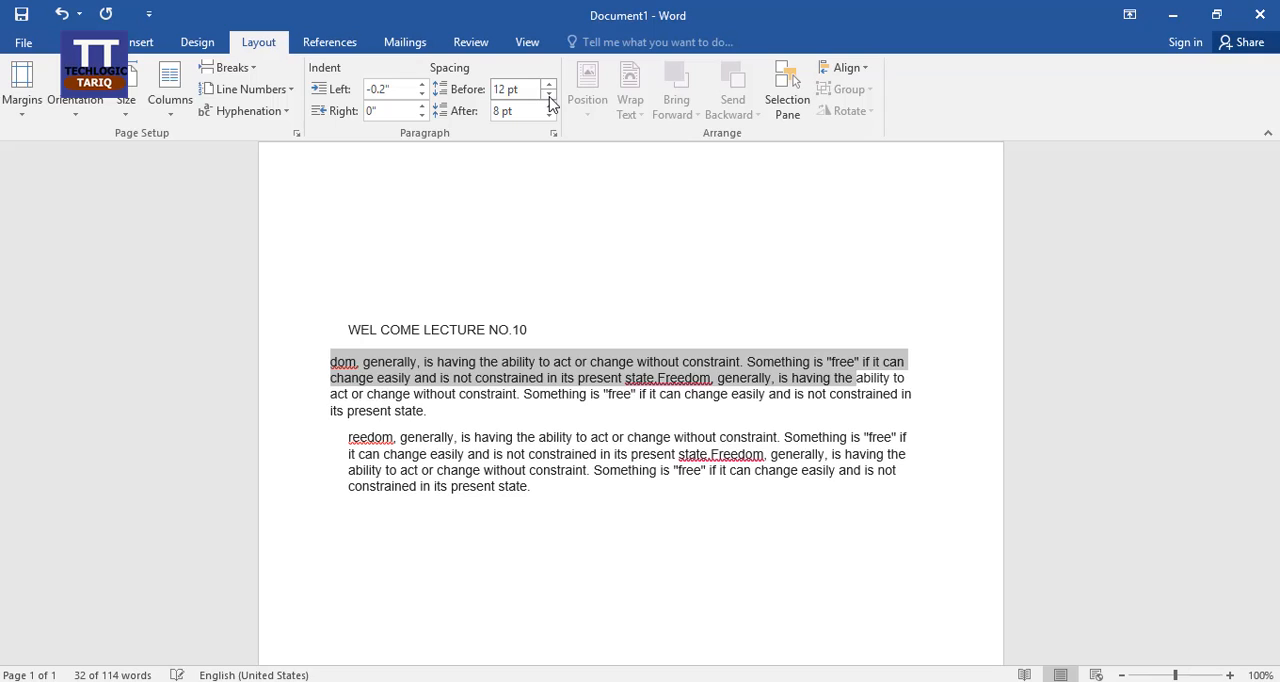
pyautogui.click(490, 378)
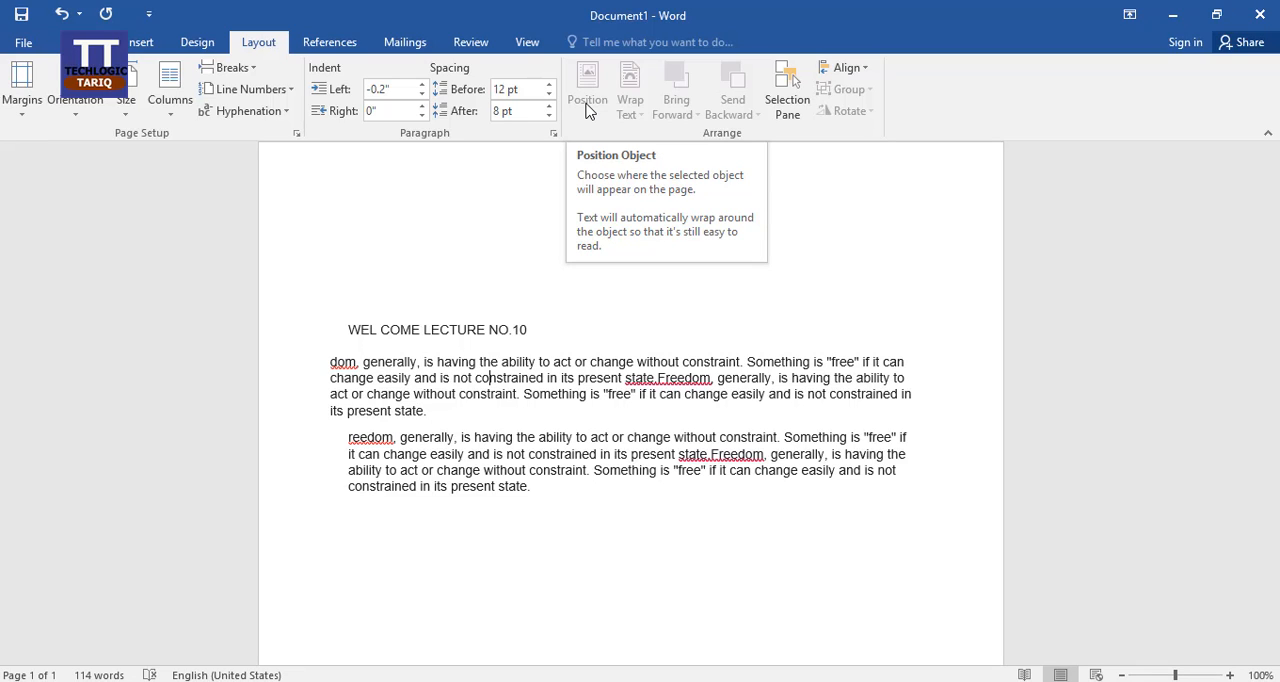
# Step: Insert the picture "learn-online-quran-for-kids-adults copy" from the Desktop below the second paragraph and shrink it to about 1.43" by 2.28"
pyautogui.click(563, 524)
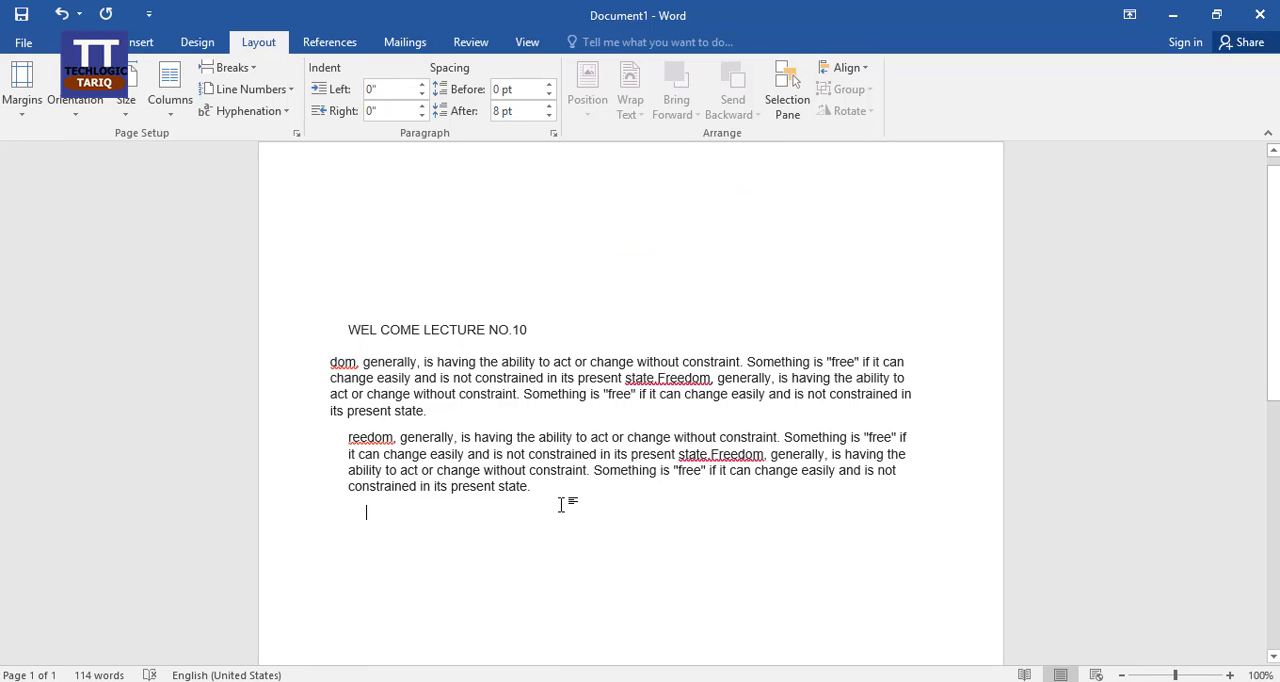
pyautogui.click(140, 42)
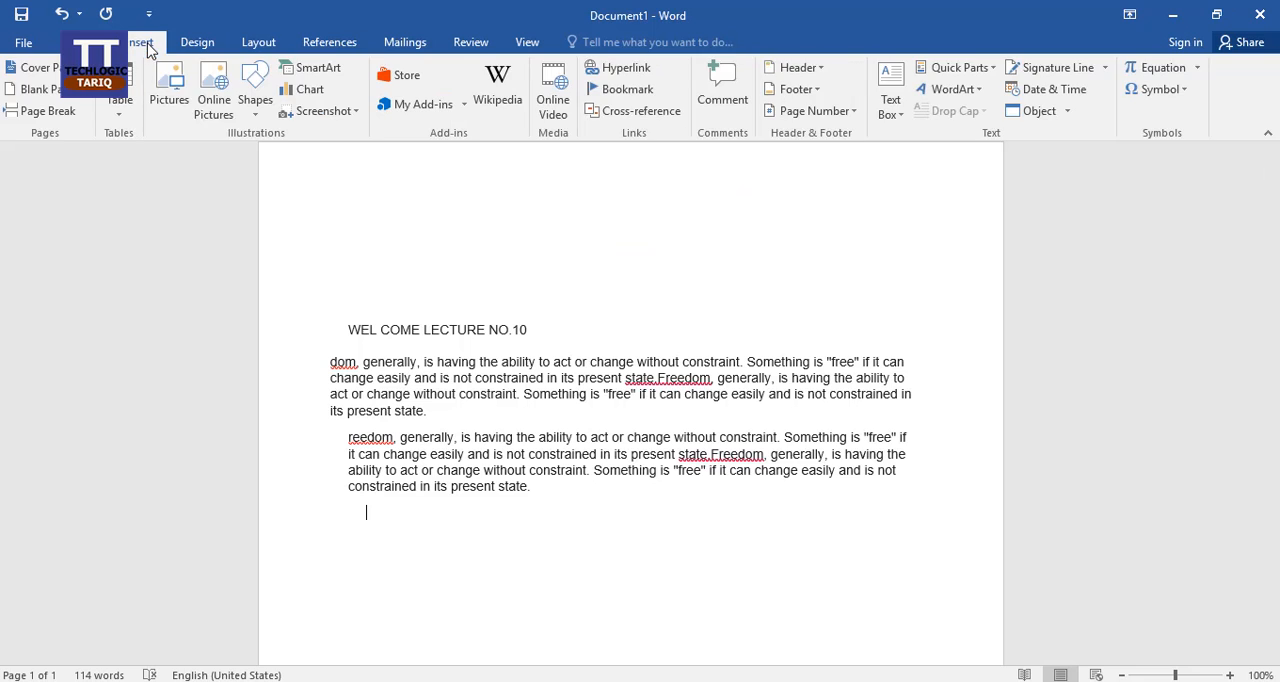
pyautogui.click(172, 88)
pyautogui.click(605, 178)
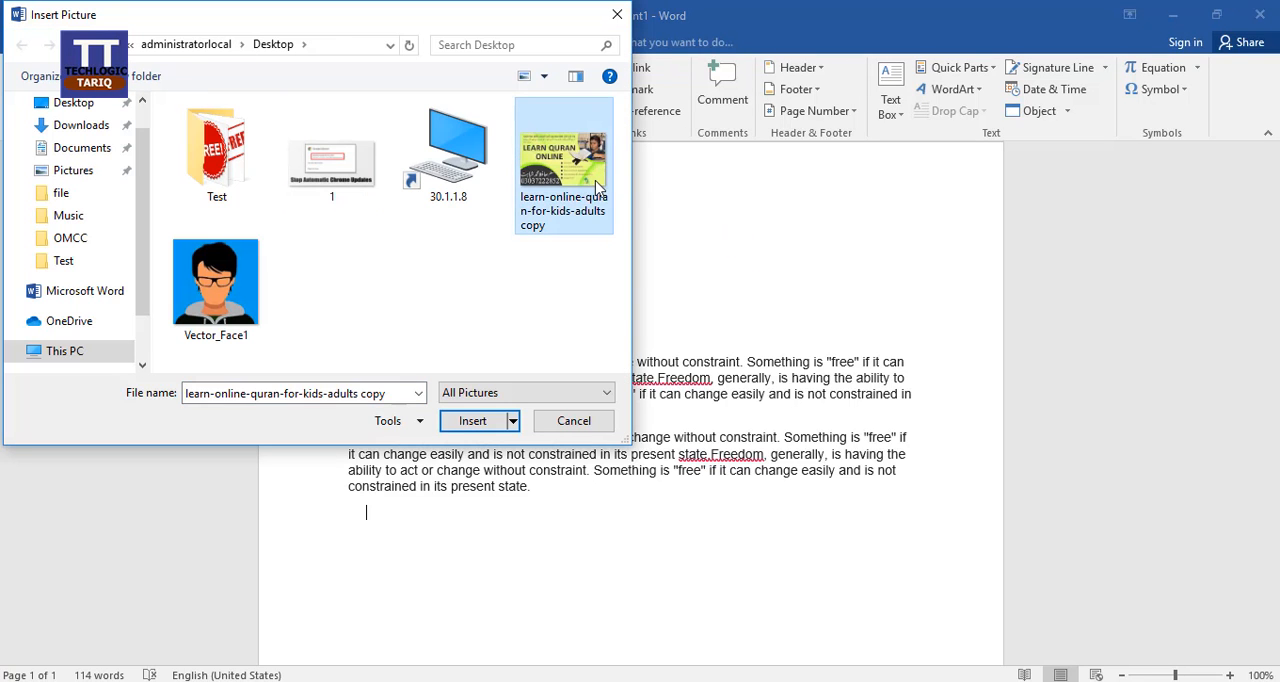
pyautogui.click(473, 421)
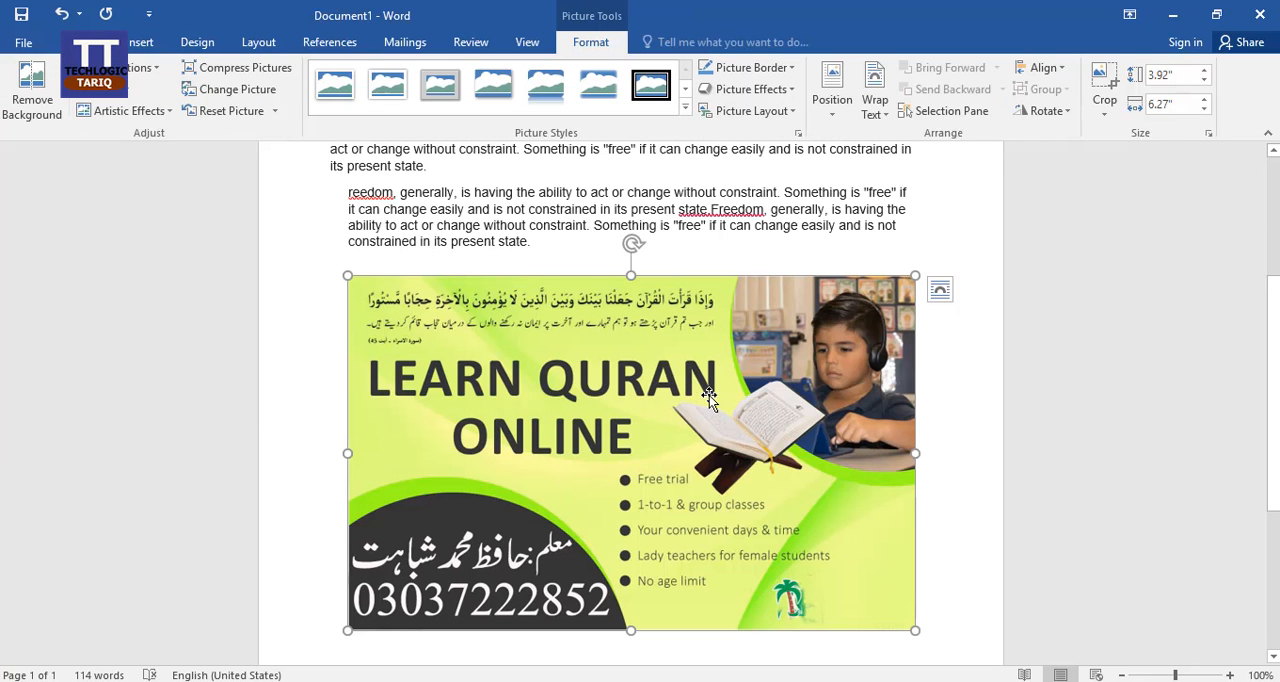
pyautogui.moveTo(917, 631); pyautogui.dragTo(554, 360)
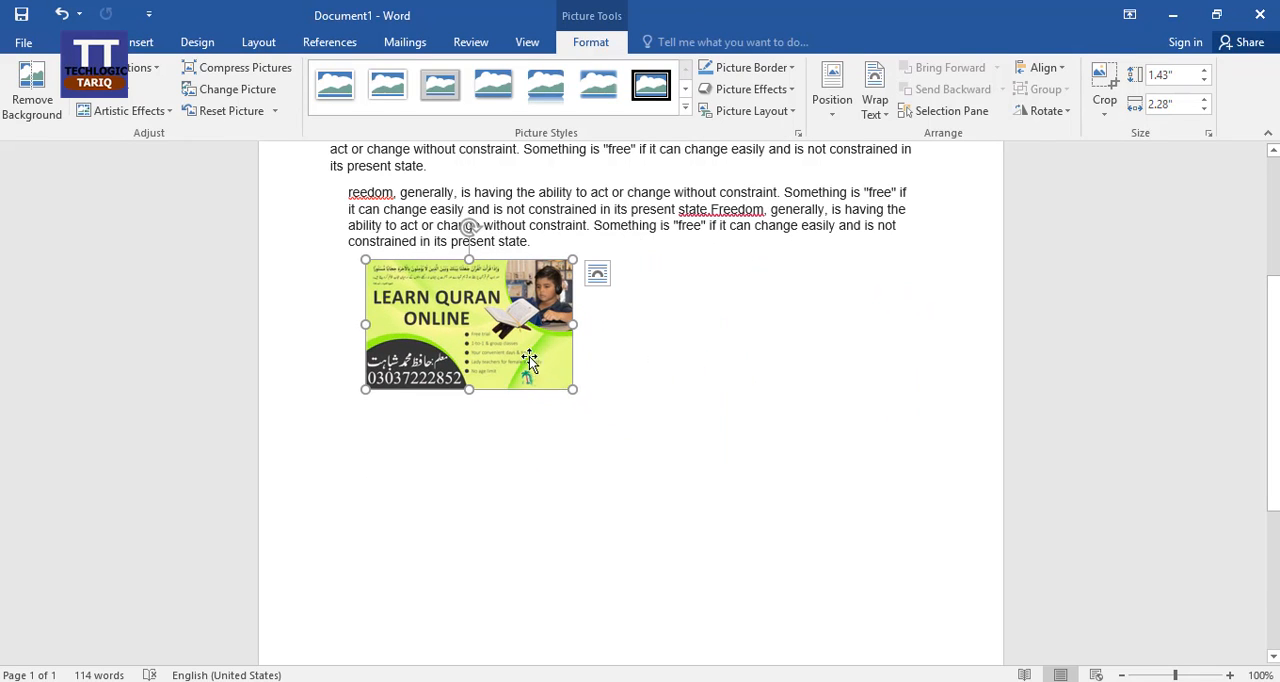
# Step: Change the picture's text wrapping from in line with text to a floating option
pyautogui.click(245, 44)
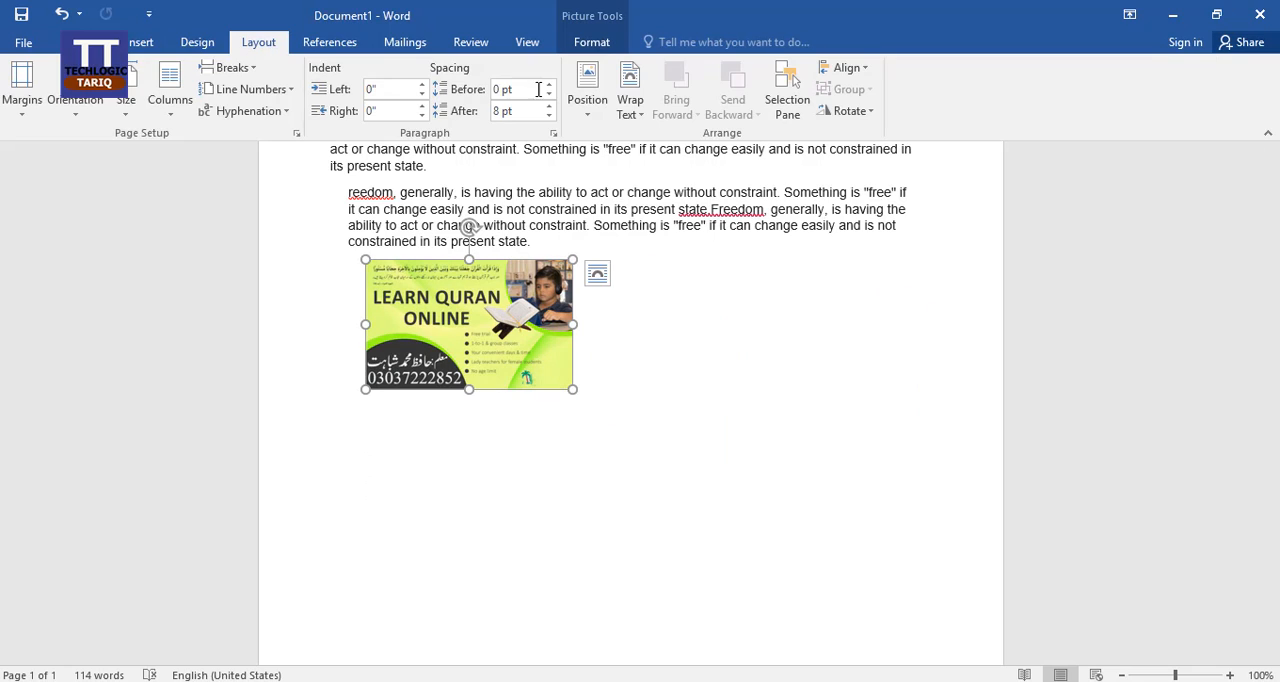
pyautogui.click(641, 114)
pyautogui.click(664, 160)
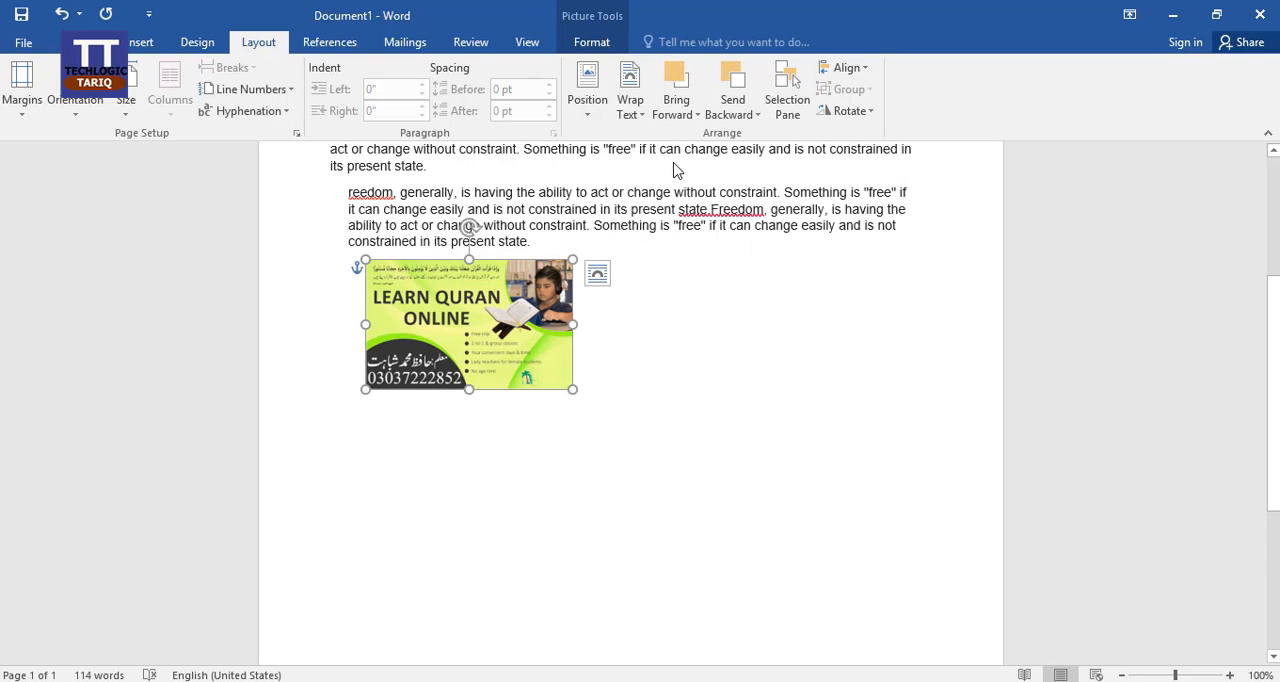
# Step: Duplicate the picture and place the copy beside the original, slightly overlapping its inner edge
pyautogui.moveTo(508, 346); pyautogui.dragTo(694, 340)
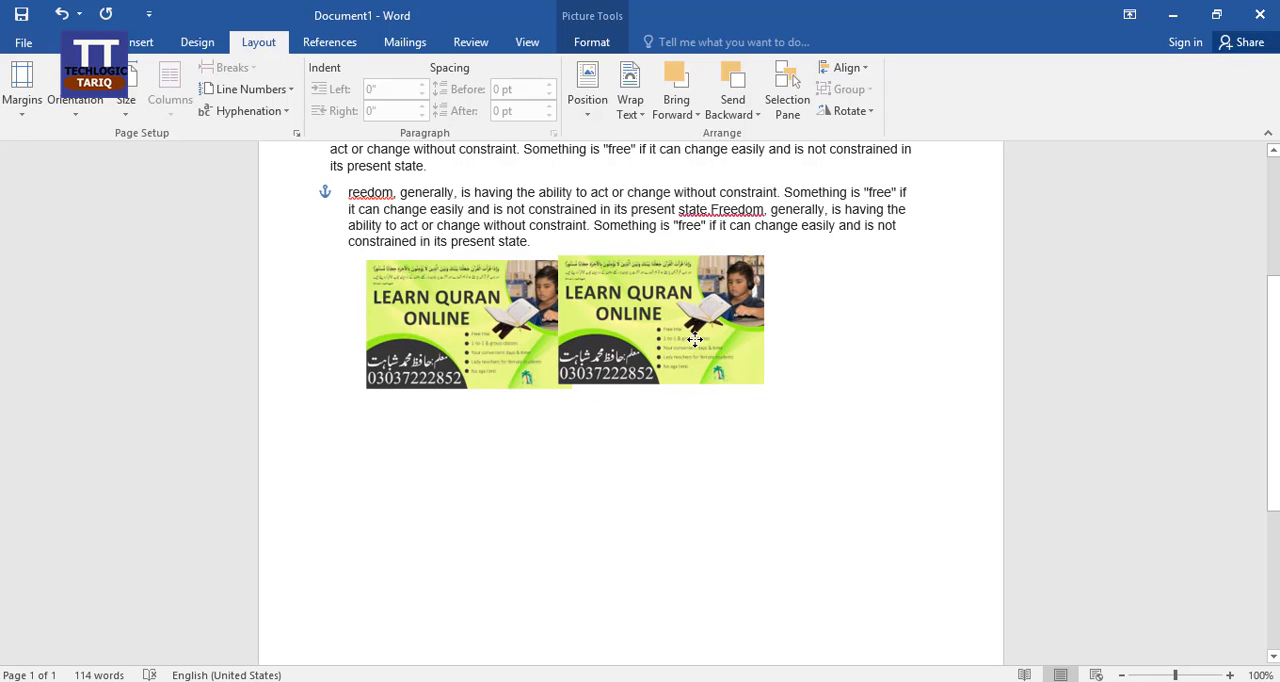
pyautogui.moveTo(694, 340); pyautogui.dragTo(622, 341)
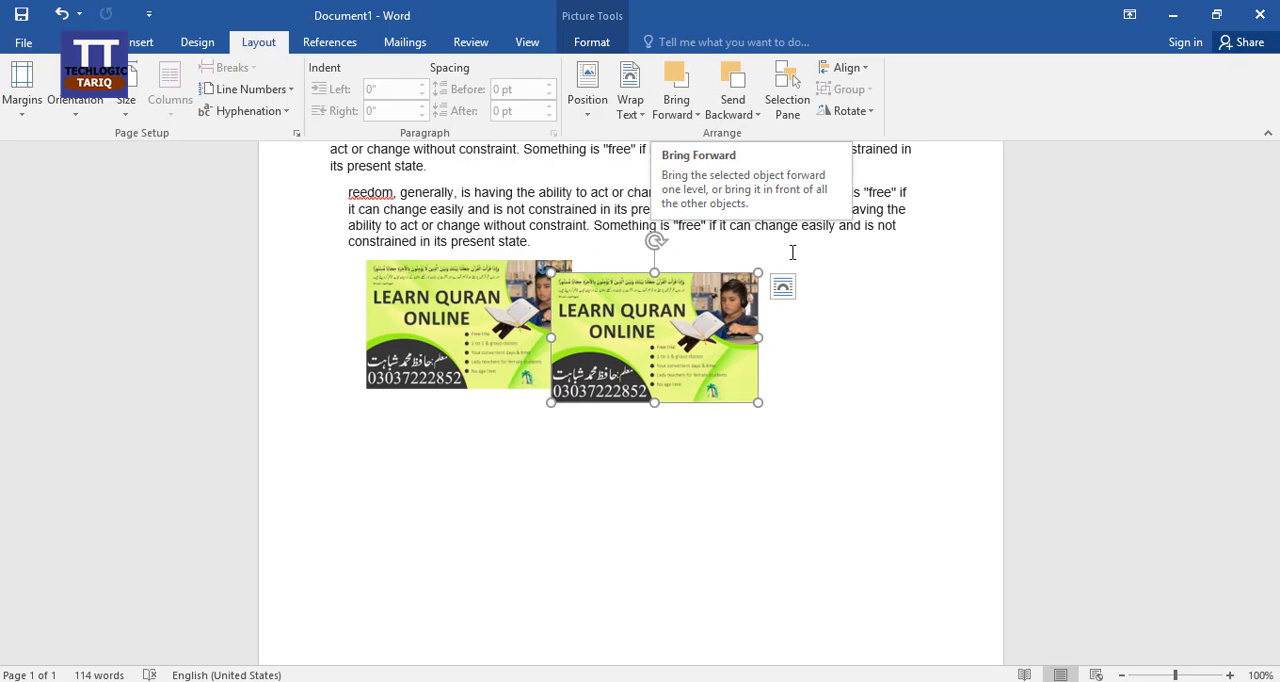
pyautogui.moveTo(631, 339); pyautogui.dragTo(636, 319)
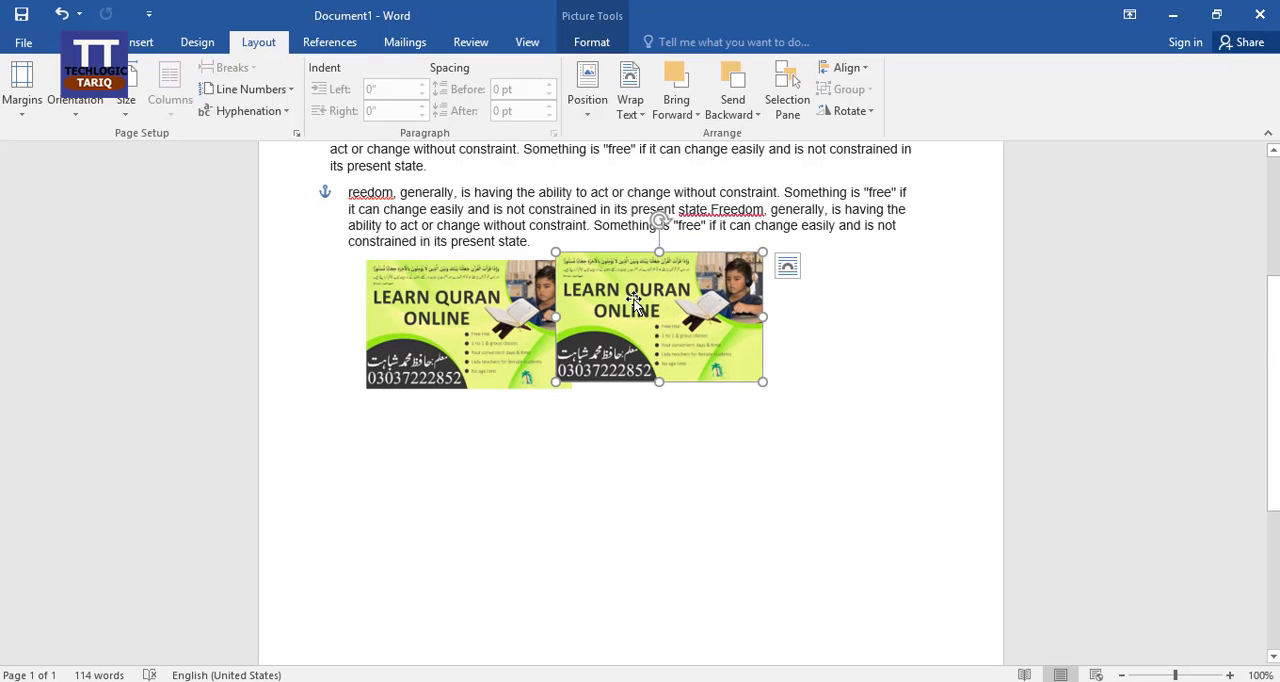
# Step: Send the copied picture backward behind the original and apply Send to Back
pyautogui.click(744, 113)
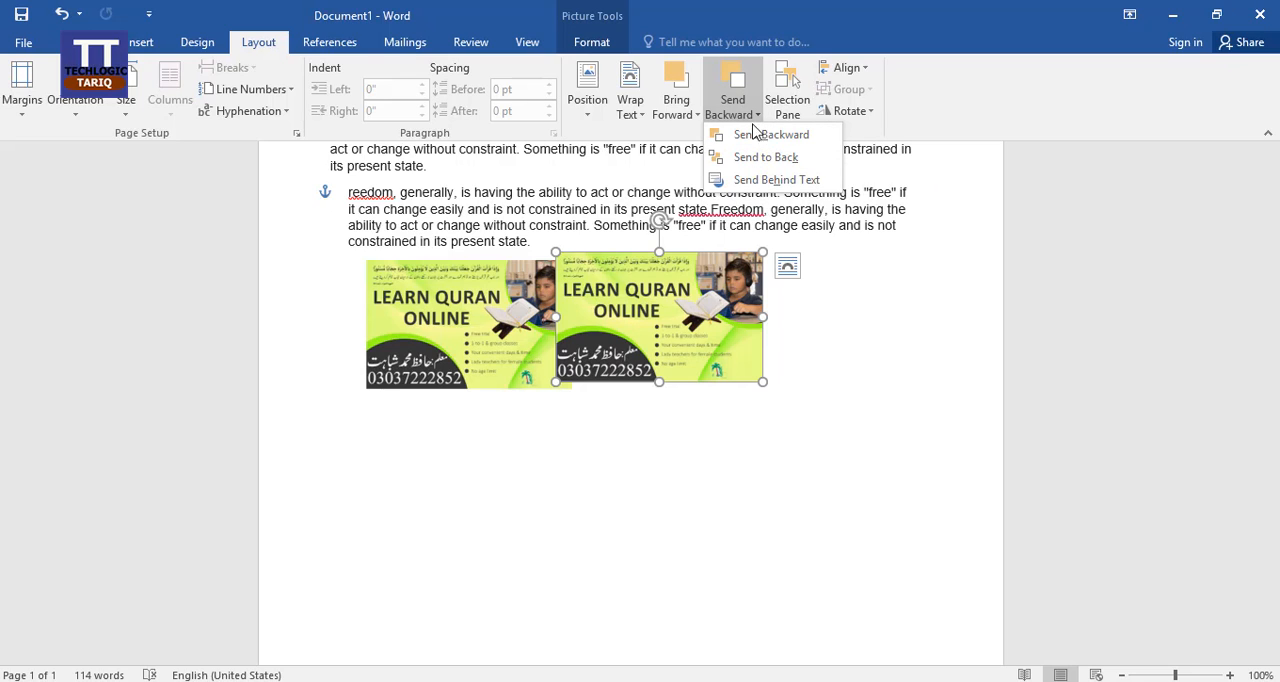
pyautogui.click(753, 134)
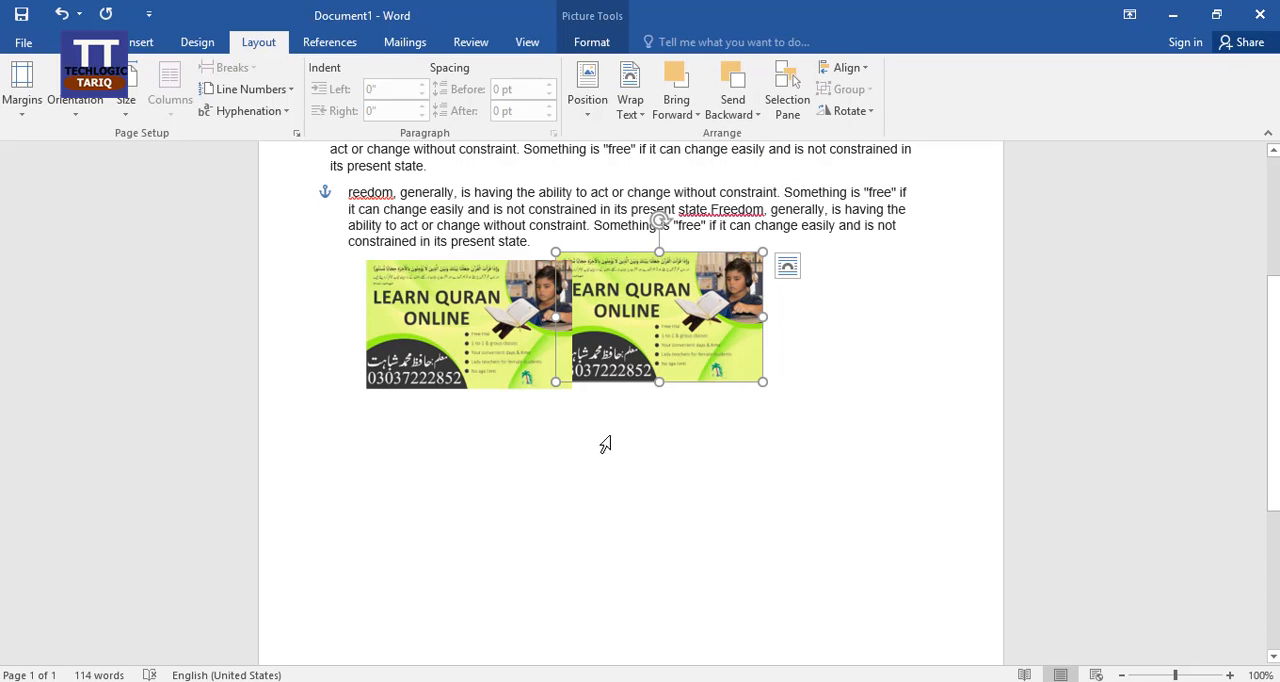
pyautogui.click(733, 110)
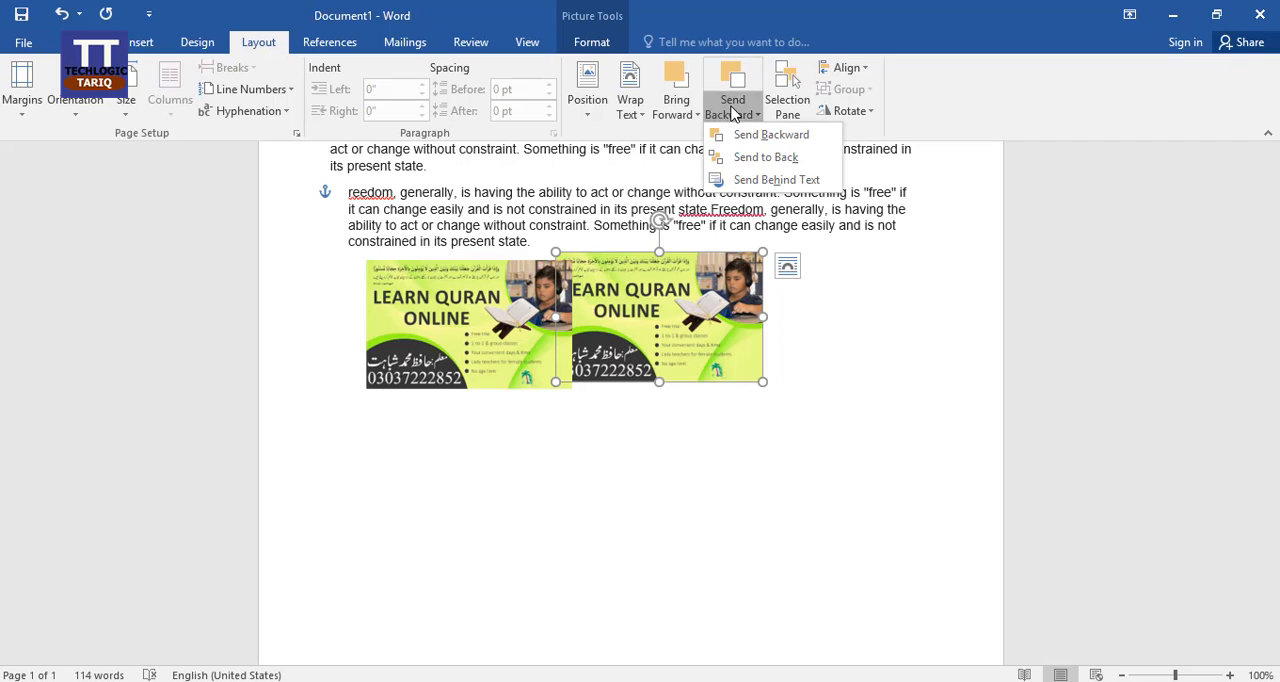
pyautogui.click(785, 160)
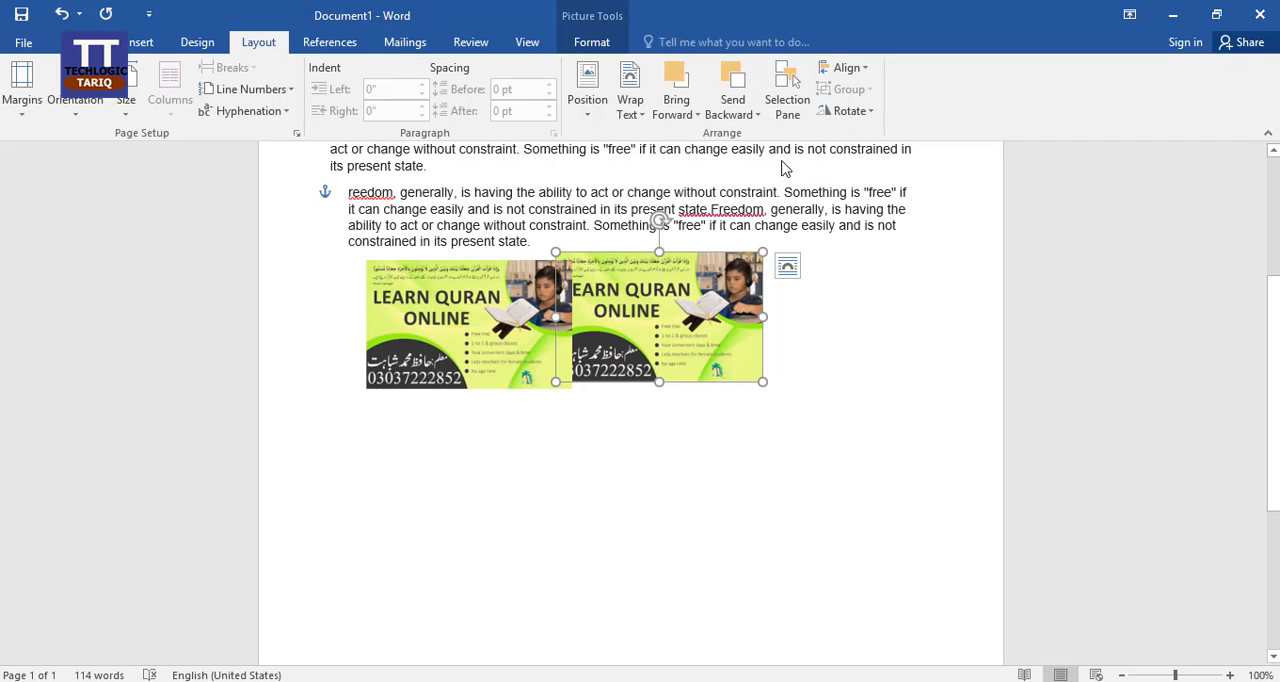
# Step: Bring the copied picture forward in front of the original and deselect it
pyautogui.click(689, 114)
pyautogui.click(709, 136)
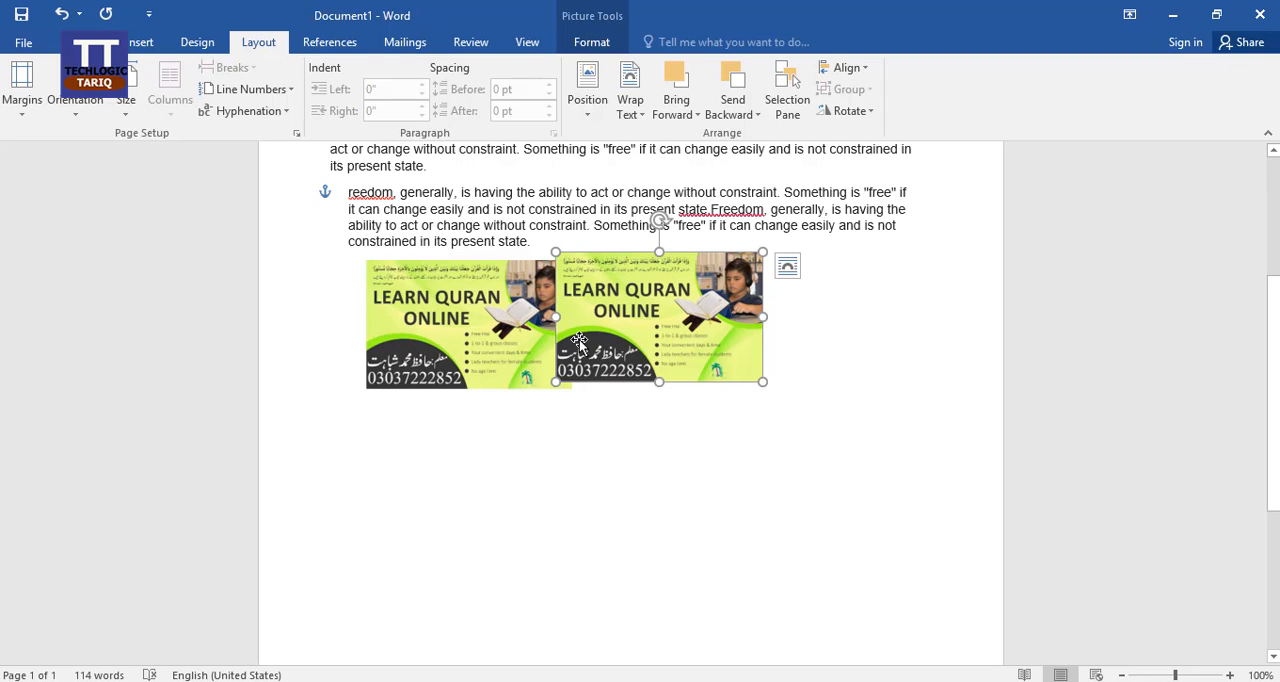
pyautogui.click(660, 463)
# Step: Show the Selection pane, select Picture 4 and then Picture 3 in it, and align Picture 3 left to the margin
pyautogui.click(788, 105)
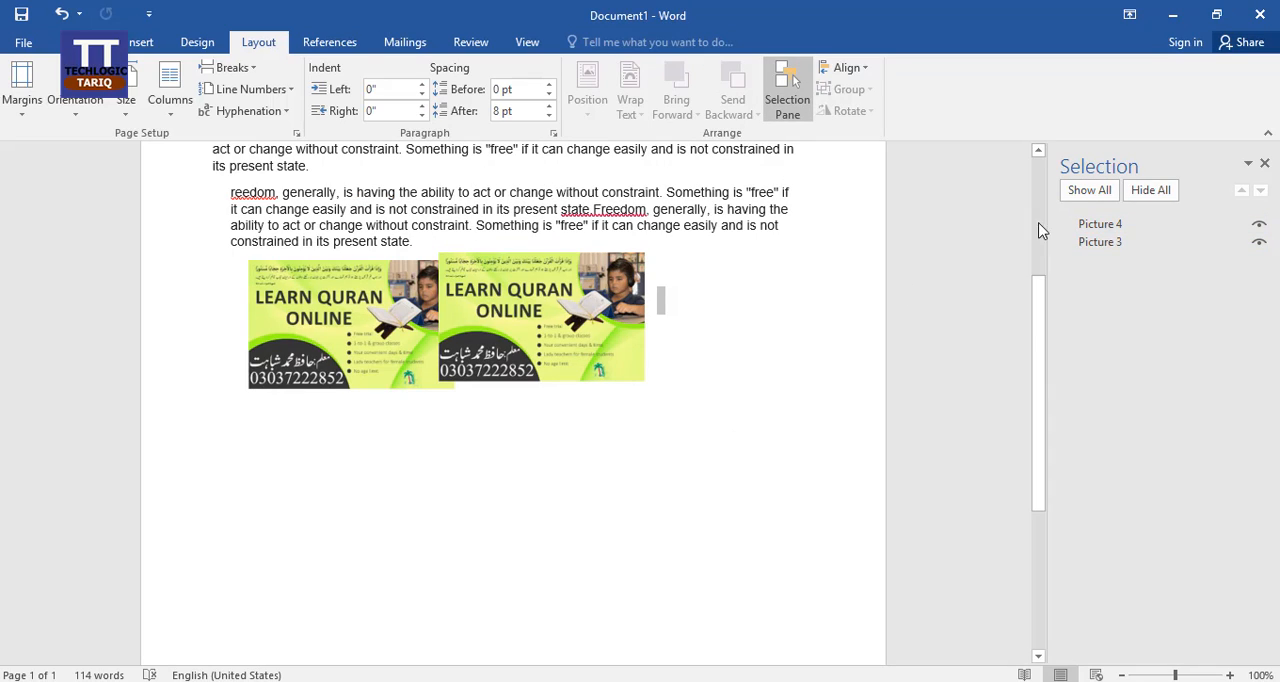
pyautogui.click(1113, 229)
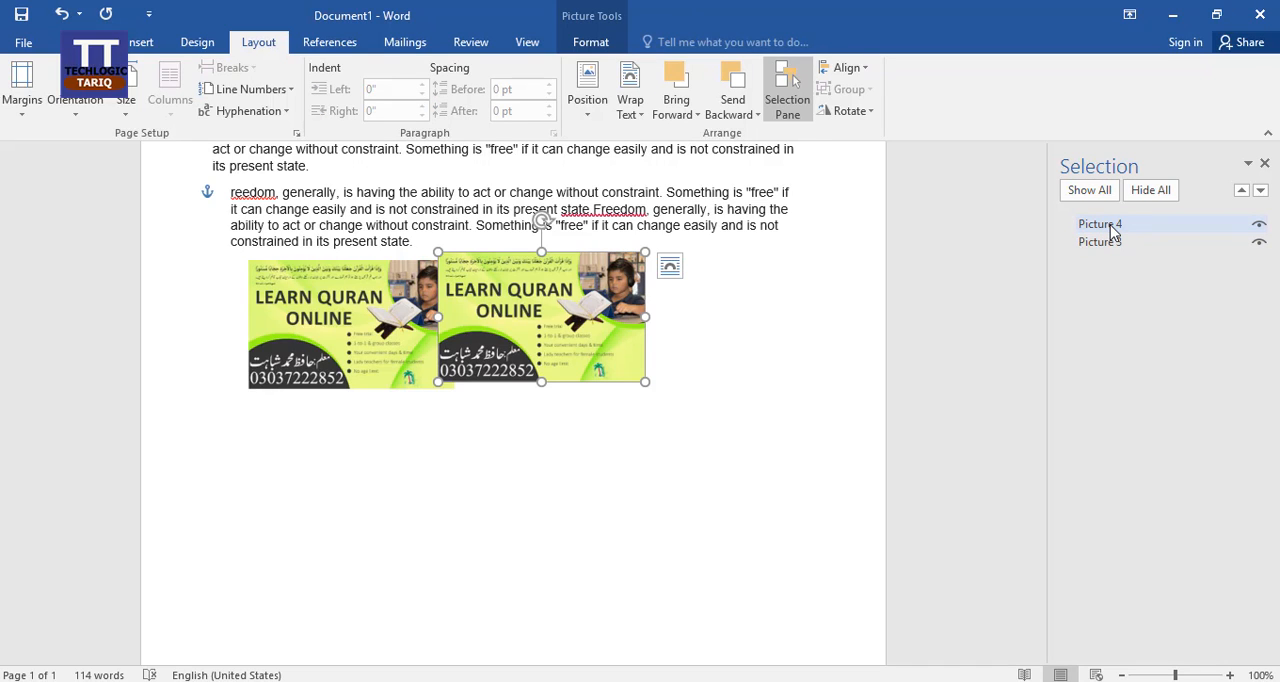
pyautogui.click(1106, 243)
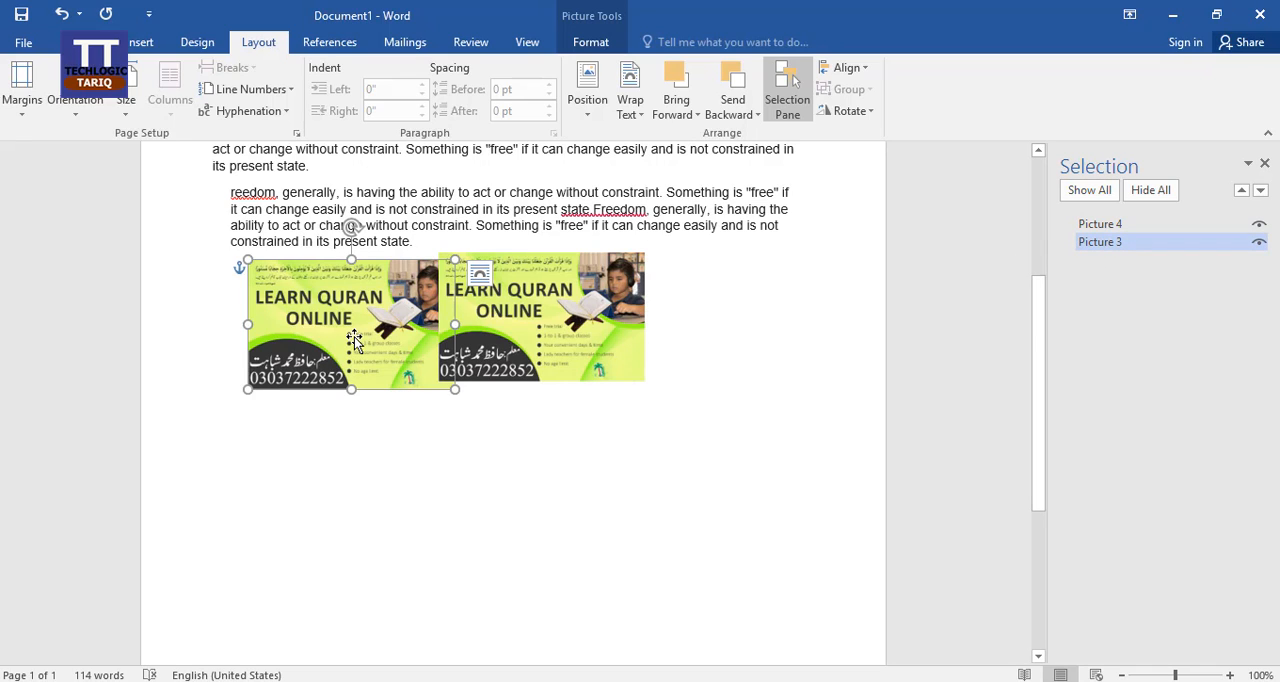
pyautogui.click(866, 68)
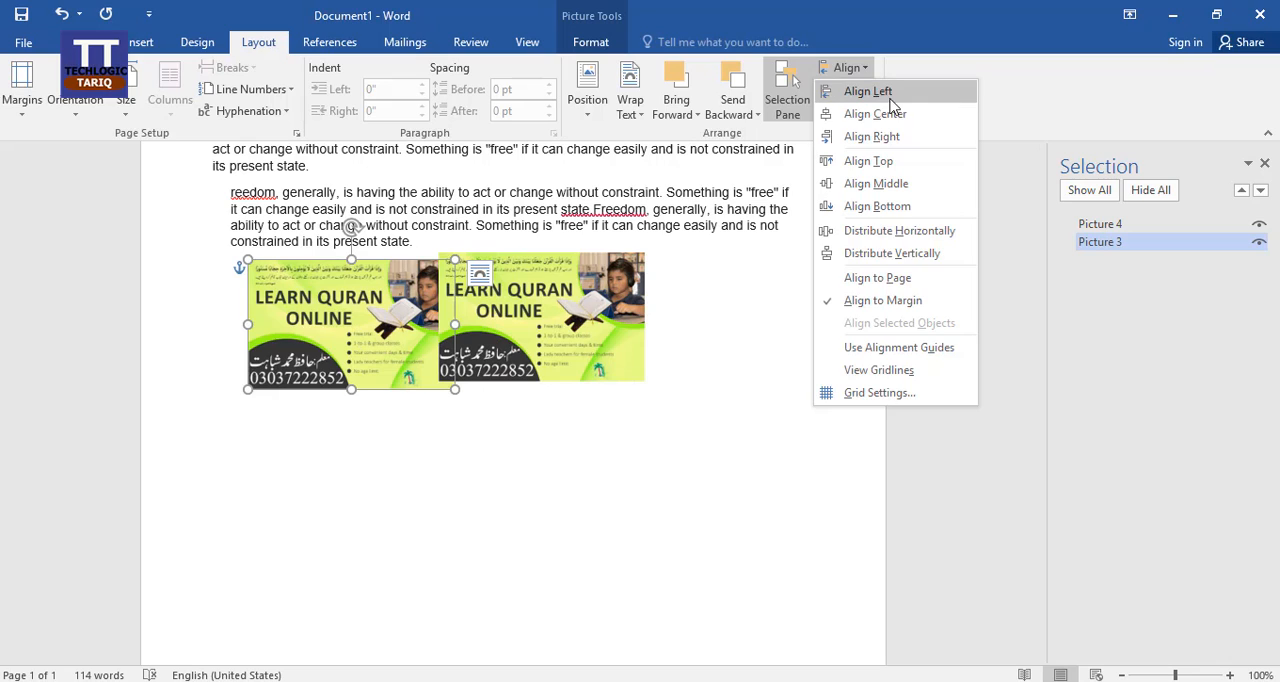
pyautogui.click(886, 92)
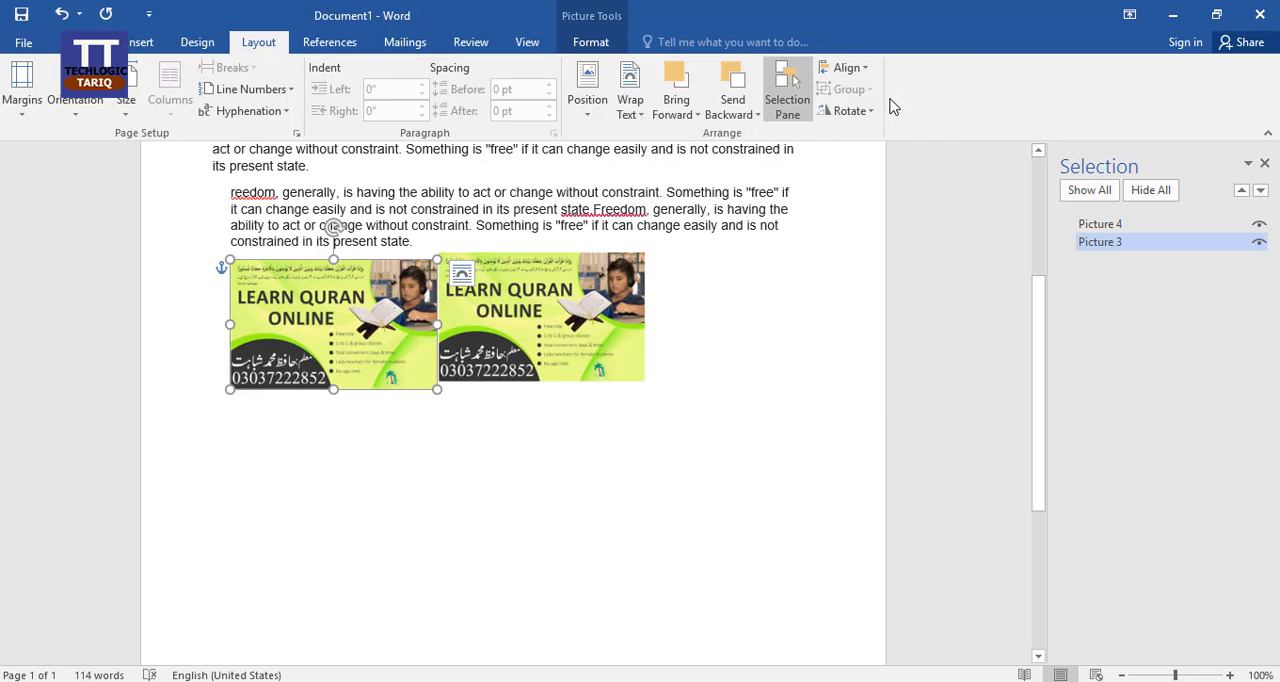
# Step: Select both pictures together, try aligning them left relative to each other, and undo the alignment
pyautogui.keyDown('shift'); pyautogui.click(458, 355); pyautogui.keyUp('shift')
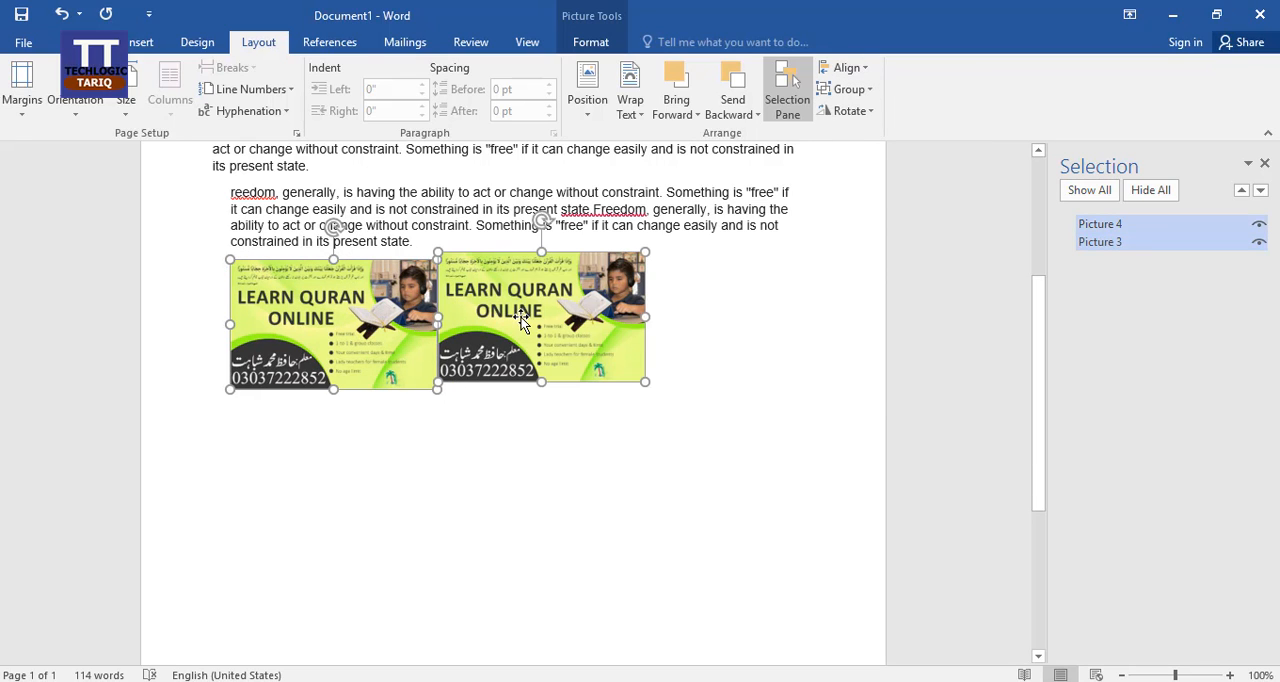
pyautogui.click(864, 70)
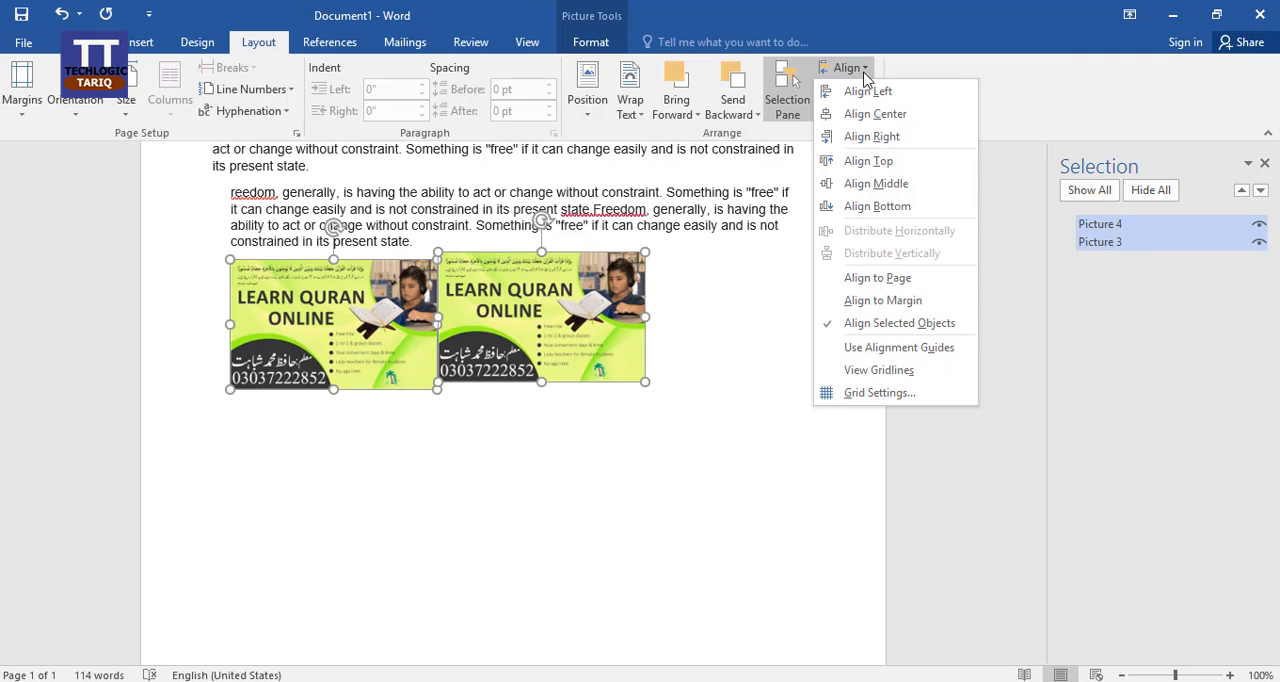
pyautogui.click(880, 91)
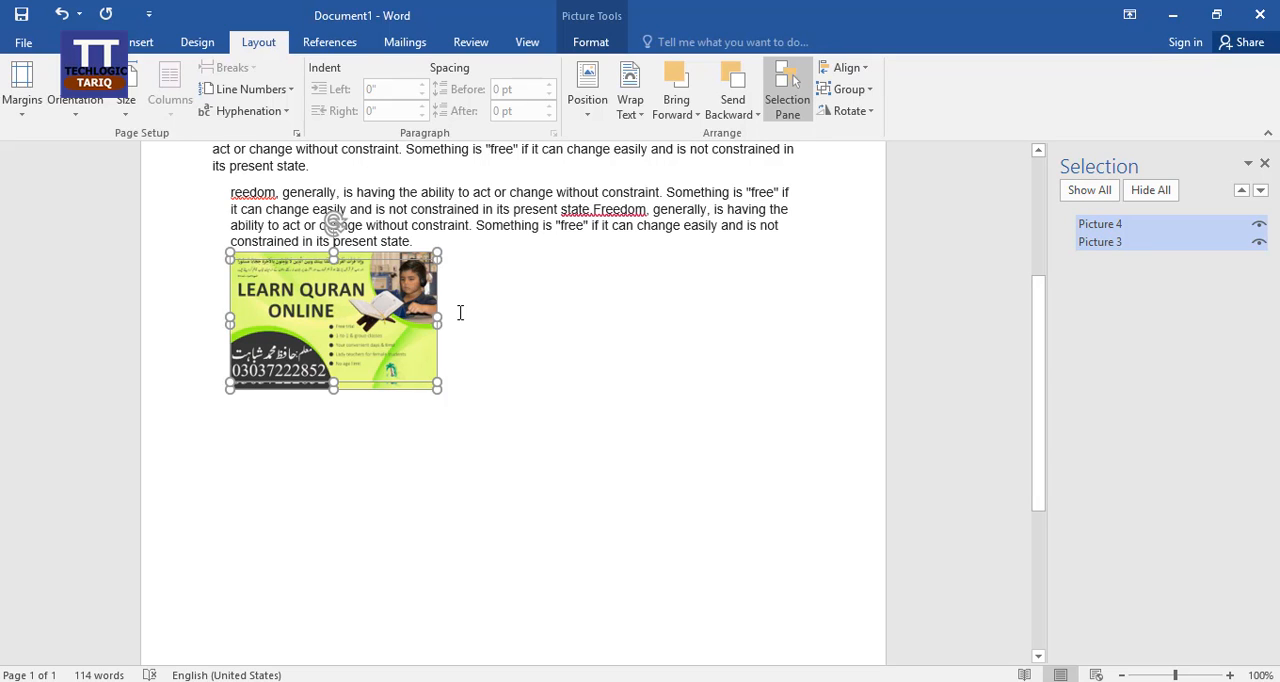
pyautogui.hotkey('ctrl', 'z')
# Step: Try centre-aligning the two selected pictures with each other, and undo that alignment
pyautogui.click(864, 70)
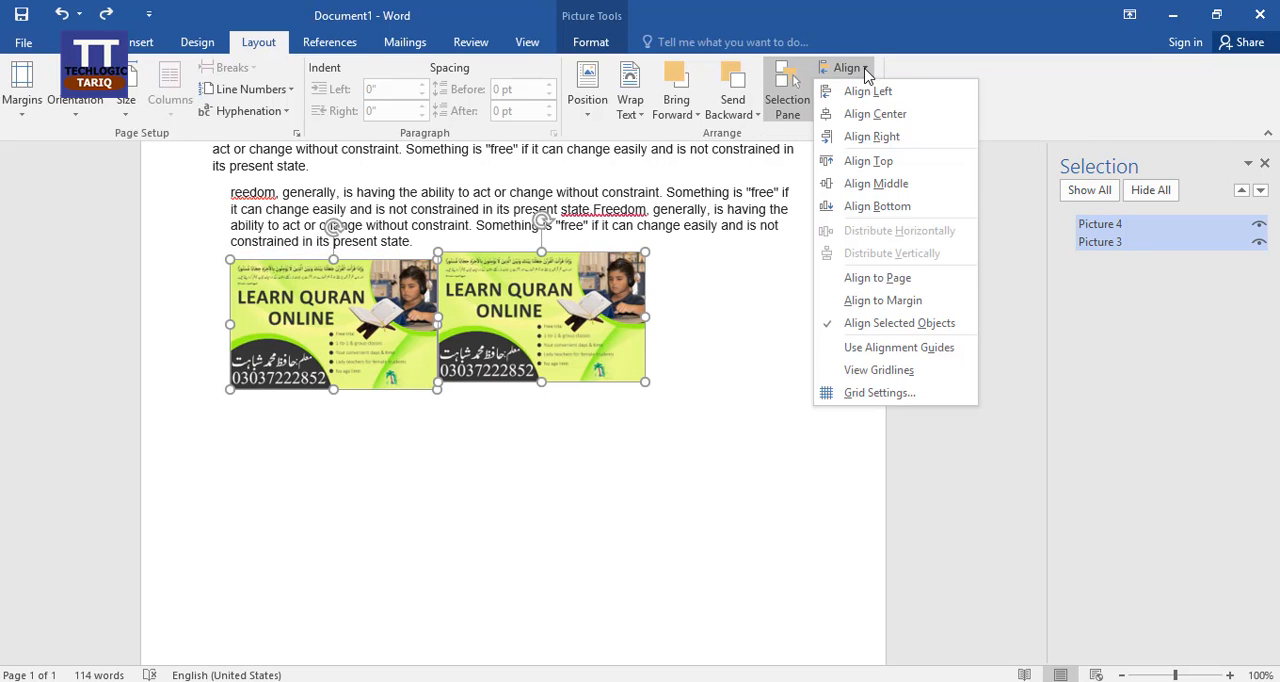
pyautogui.click(891, 117)
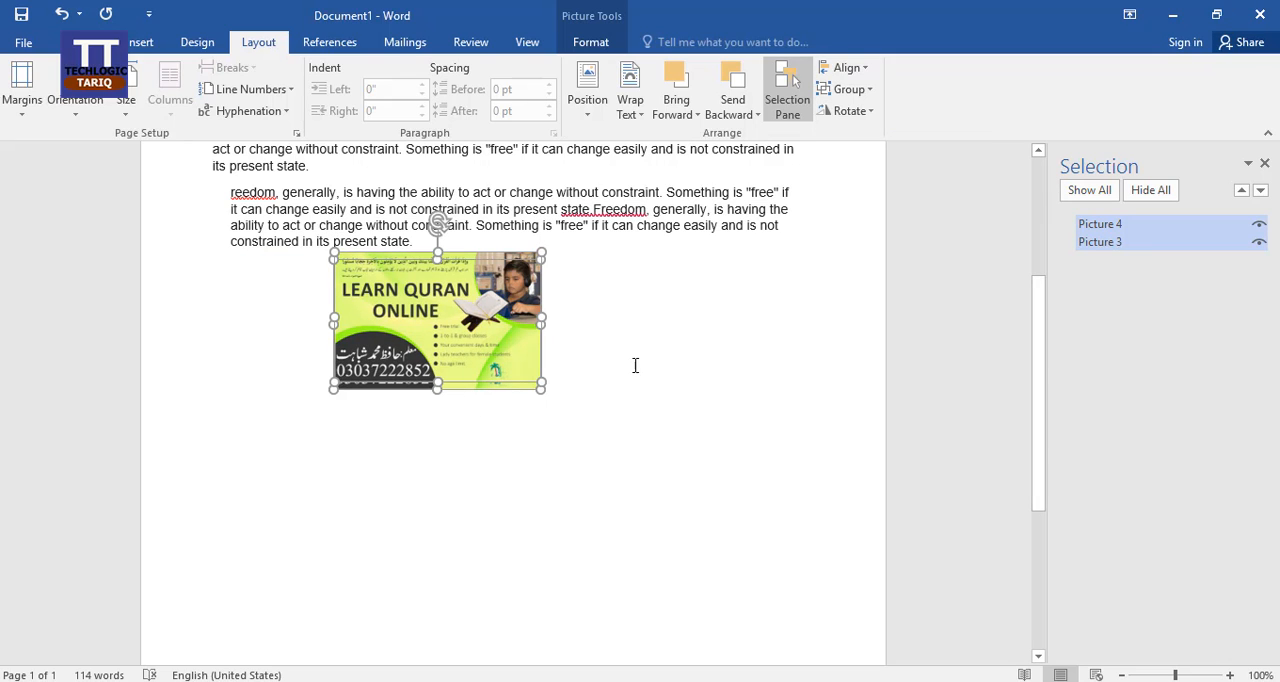
pyautogui.hotkey('ctrl', 'z')
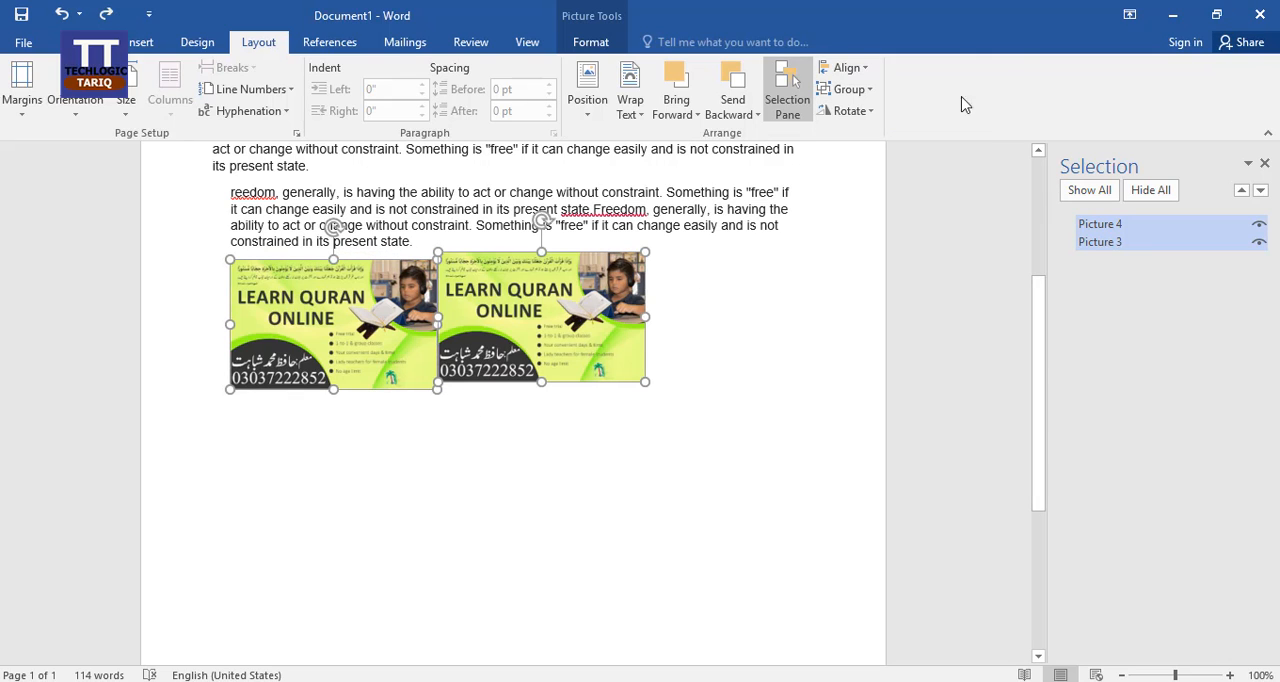
# Step: Try aligning the top edges of the two selected pictures, deselect them to check, and undo the top alignment
pyautogui.click(858, 70)
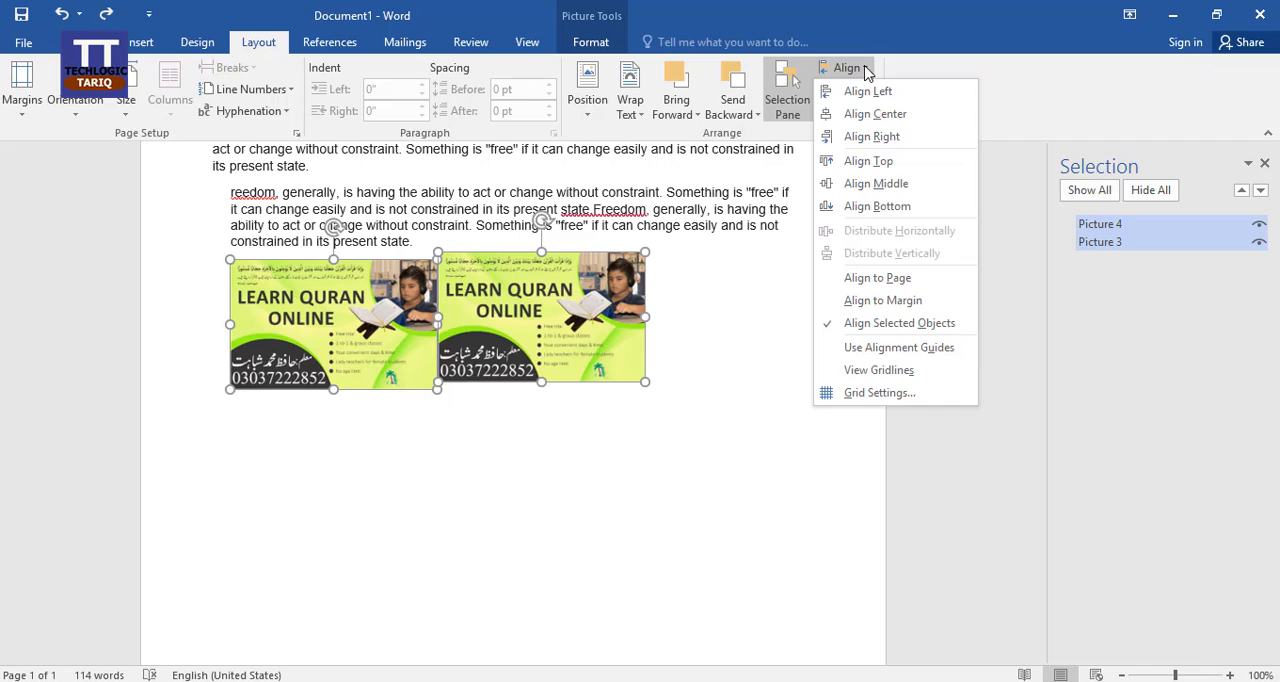
pyautogui.click(916, 170)
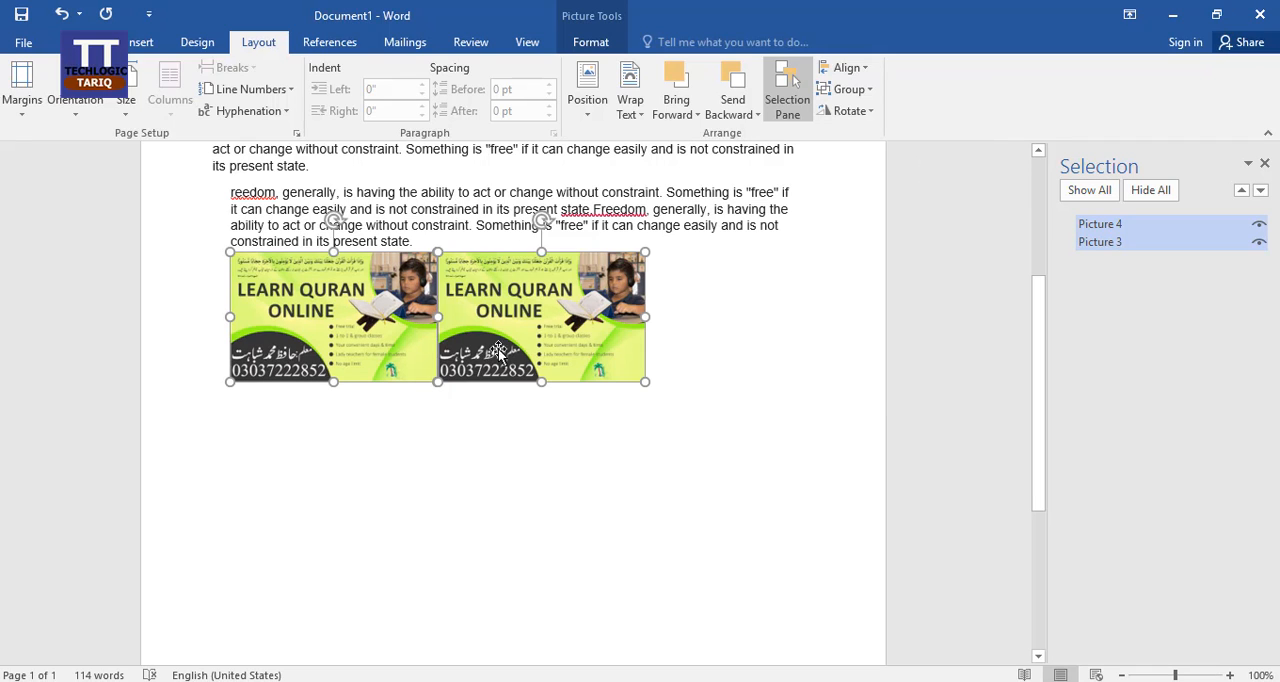
pyautogui.click(686, 296)
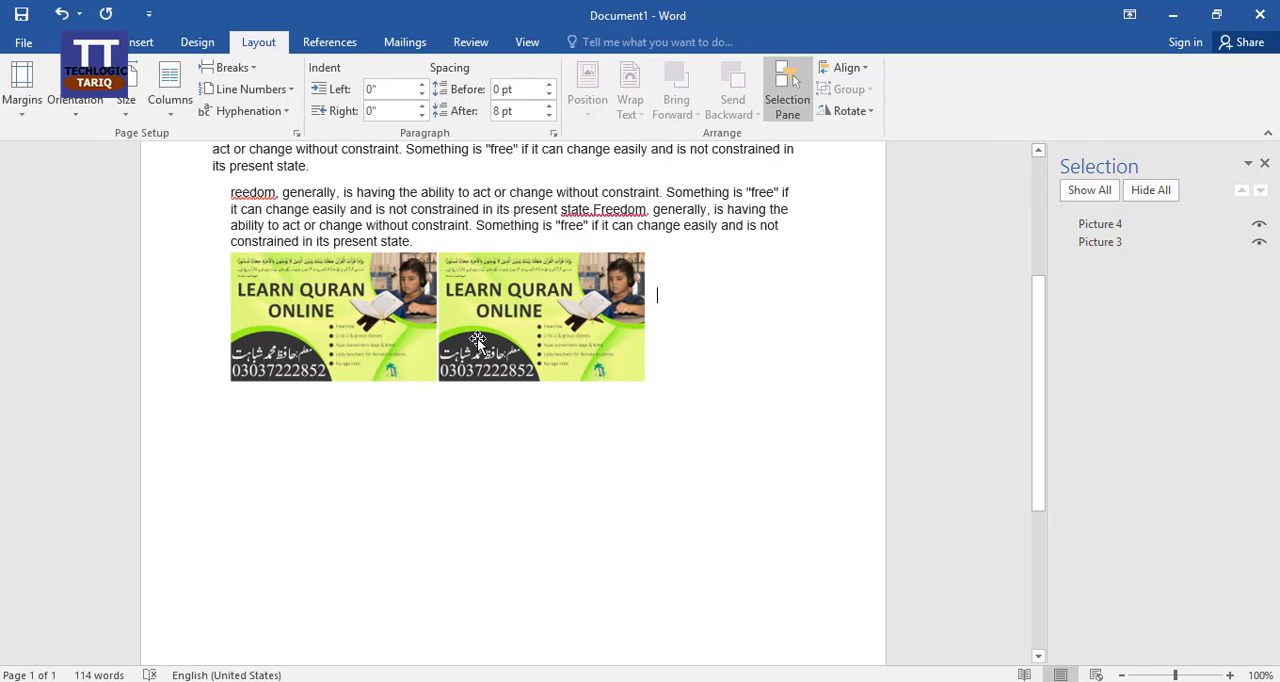
pyautogui.hotkey('ctrl', 'z')
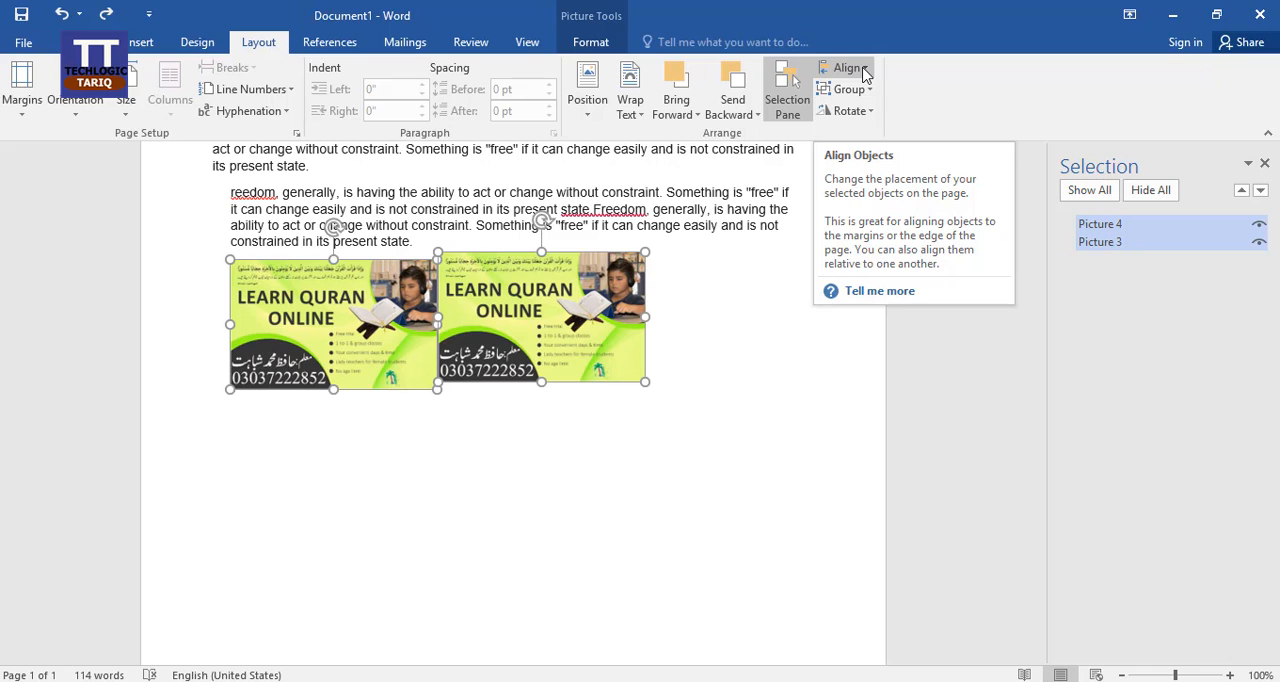
# Step: Close the Selection pane and group the two selected pictures into one object
pyautogui.click(1264, 163)
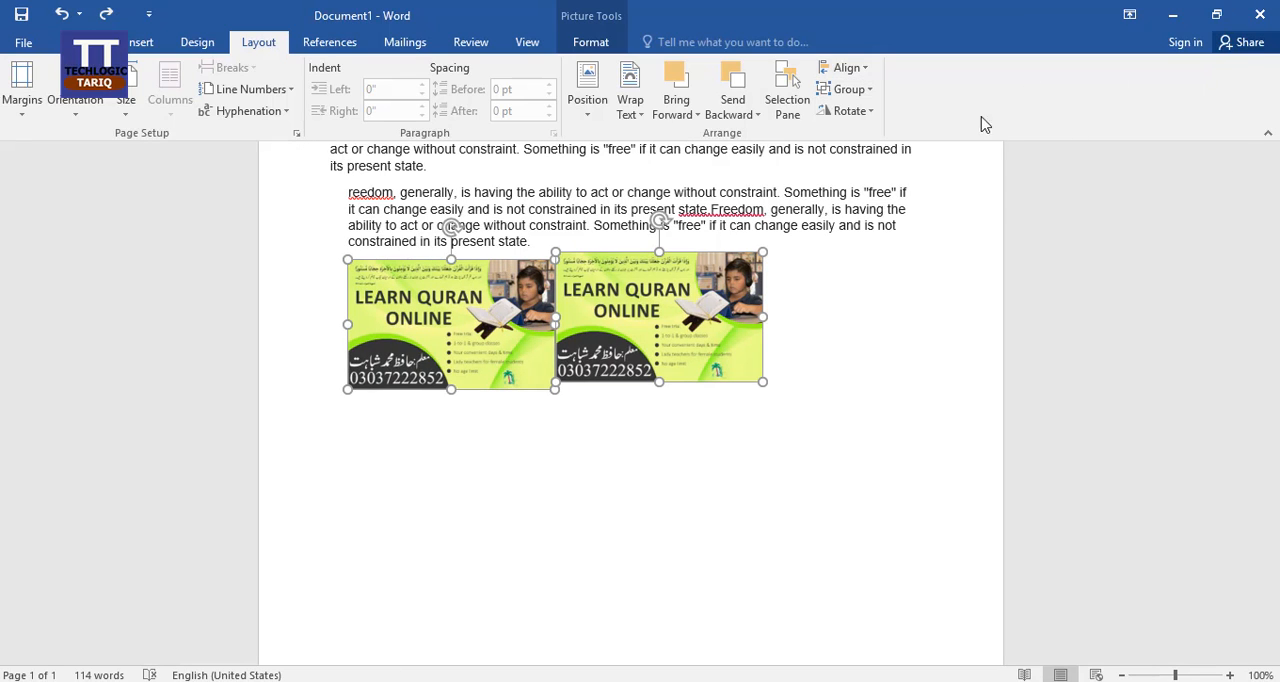
pyautogui.click(867, 91)
pyautogui.click(866, 118)
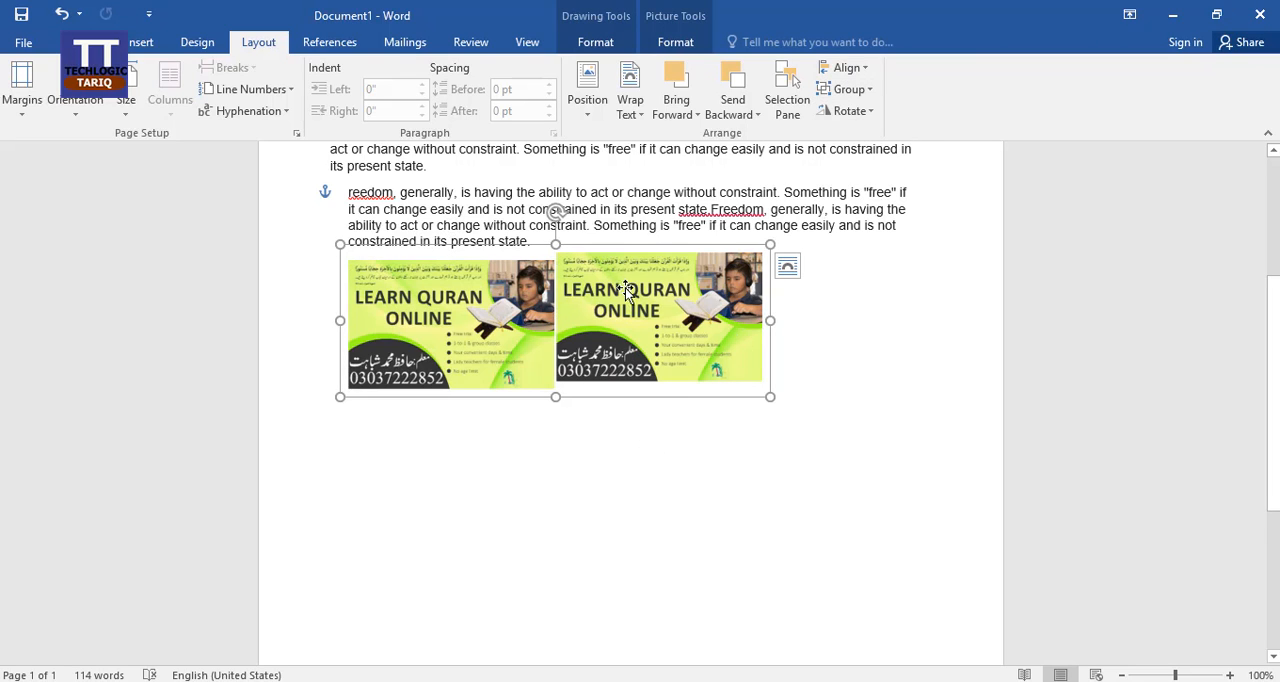
# Step: Select the grouped pictures and move them as one object down and to the right into the blank area below the text
pyautogui.click(670, 462)
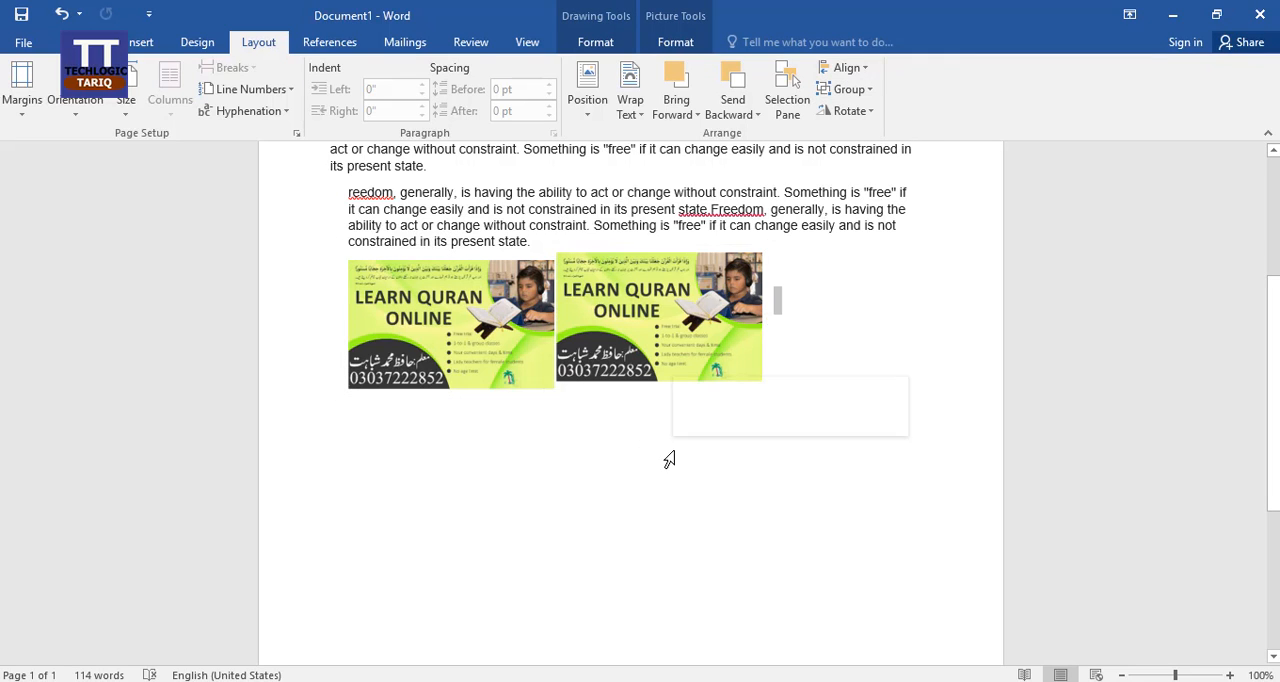
pyautogui.click(644, 322)
pyautogui.click(659, 450)
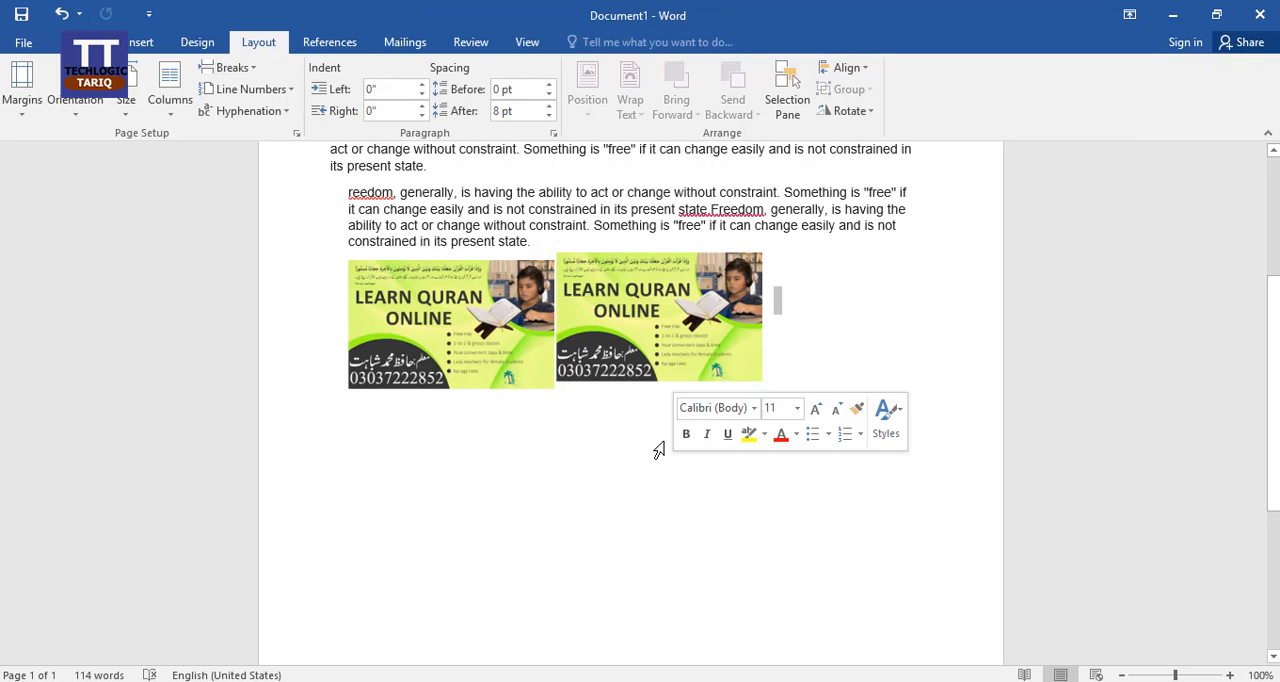
pyautogui.click(638, 321)
pyautogui.moveTo(532, 329)
pyautogui.mouseDown()
pyautogui.moveTo(512, 401)
pyautogui.moveTo(777, 471)
pyautogui.moveTo(984, 419)
pyautogui.moveTo(855, 362)
pyautogui.moveTo(832, 419)
pyautogui.moveTo(636, 505)
pyautogui.mouseUp()
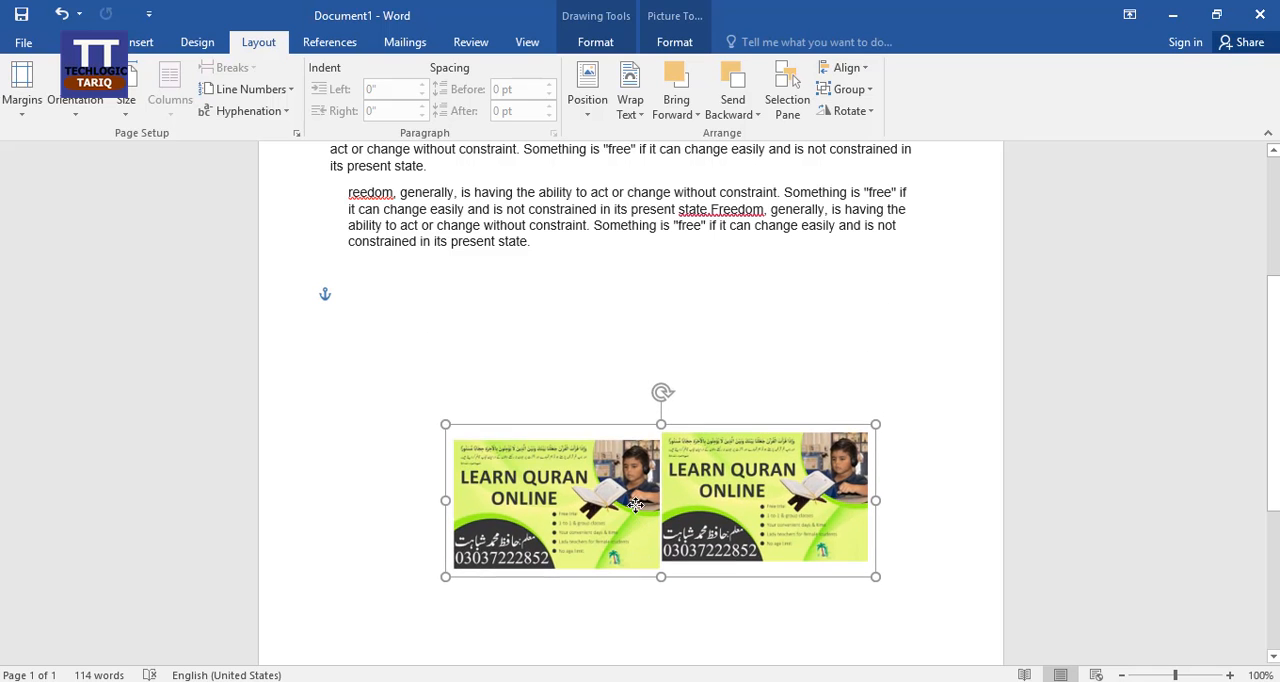
pyautogui.moveTo(662, 392); pyautogui.dragTo(668, 447)
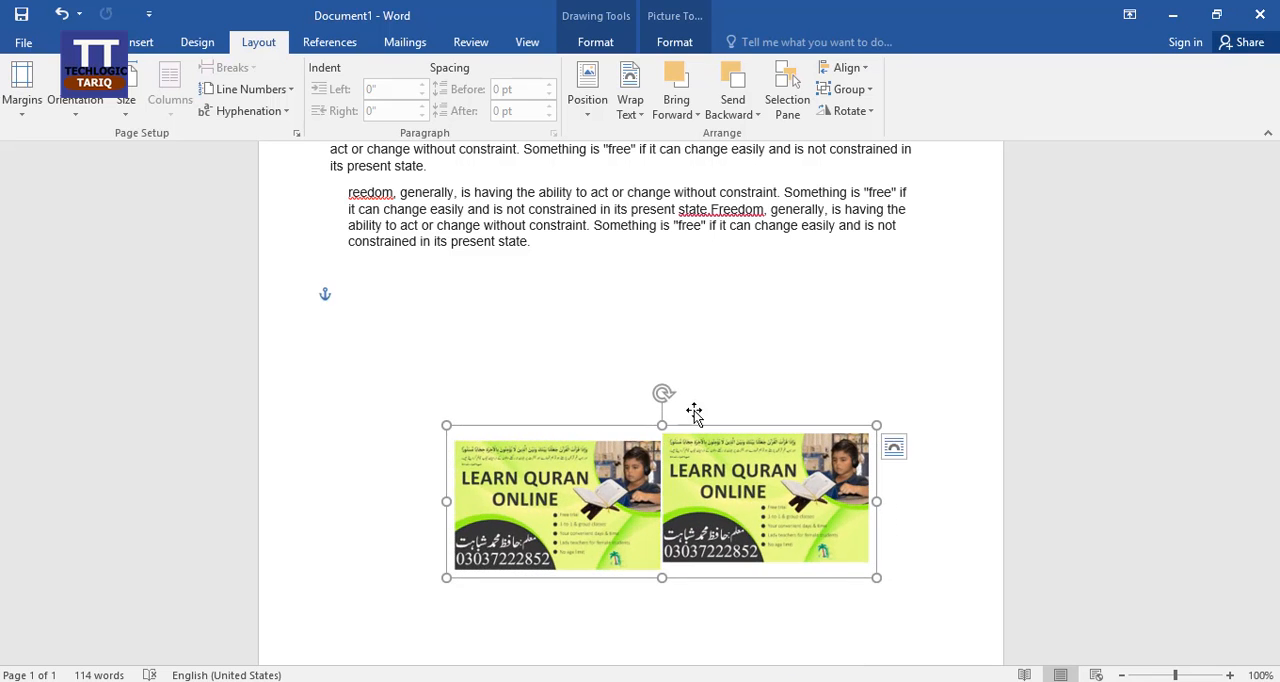
# Step: Ungroup the two pictures and move them, both still selected, up and slightly left towards the text
pyautogui.click(866, 90)
pyautogui.click(862, 136)
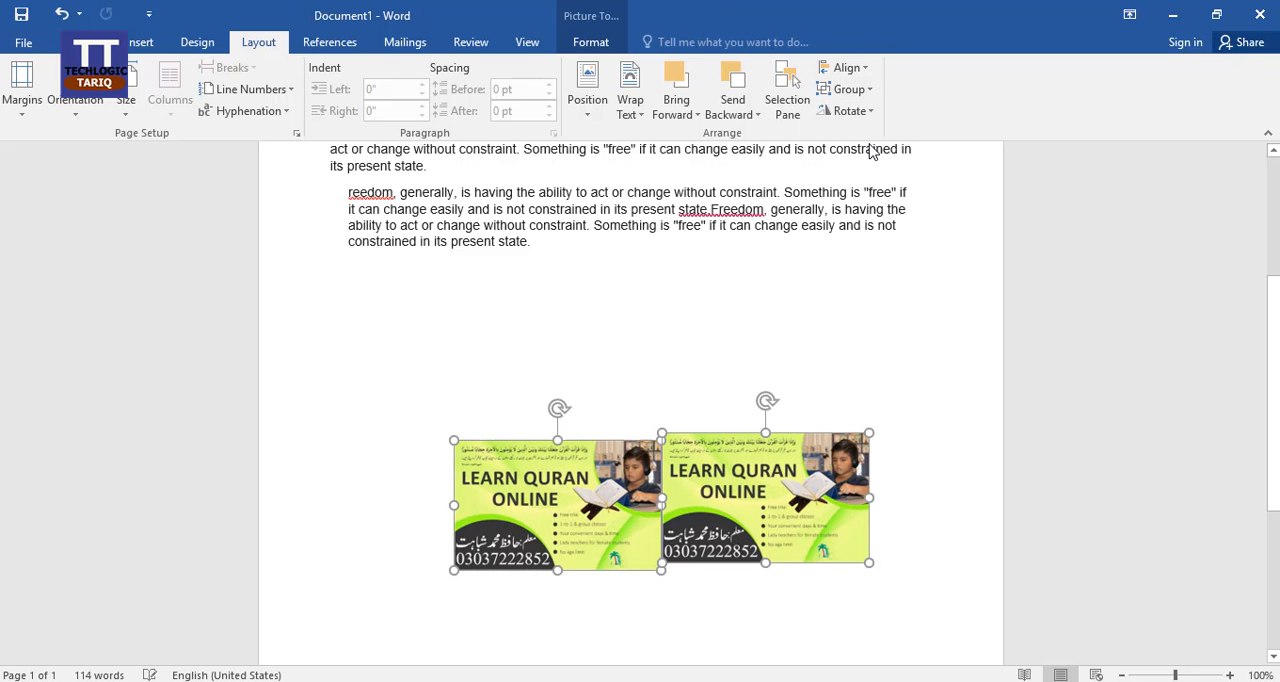
pyautogui.moveTo(591, 431); pyautogui.dragTo(543, 415)
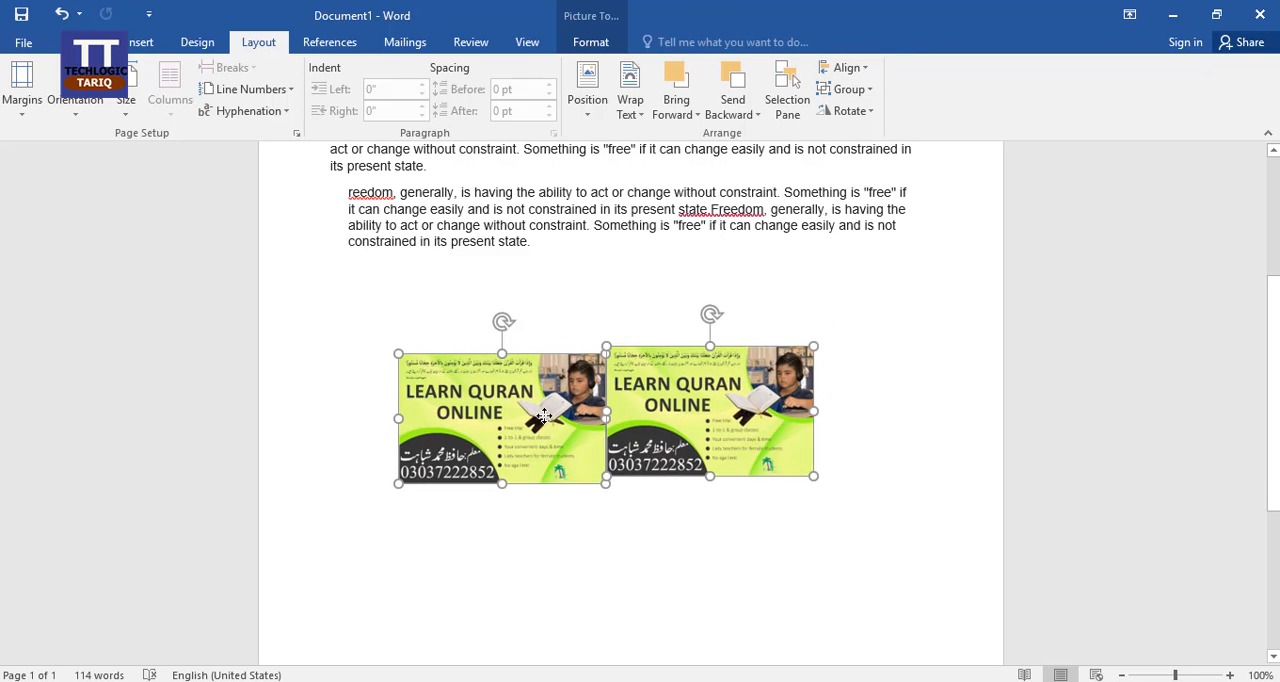
# Step: Move the two pictures separately, leaving the right one just below the paragraph and the left one slightly lower, and deselect them
pyautogui.click(666, 569)
pyautogui.moveTo(680, 440); pyautogui.dragTo(746, 380)
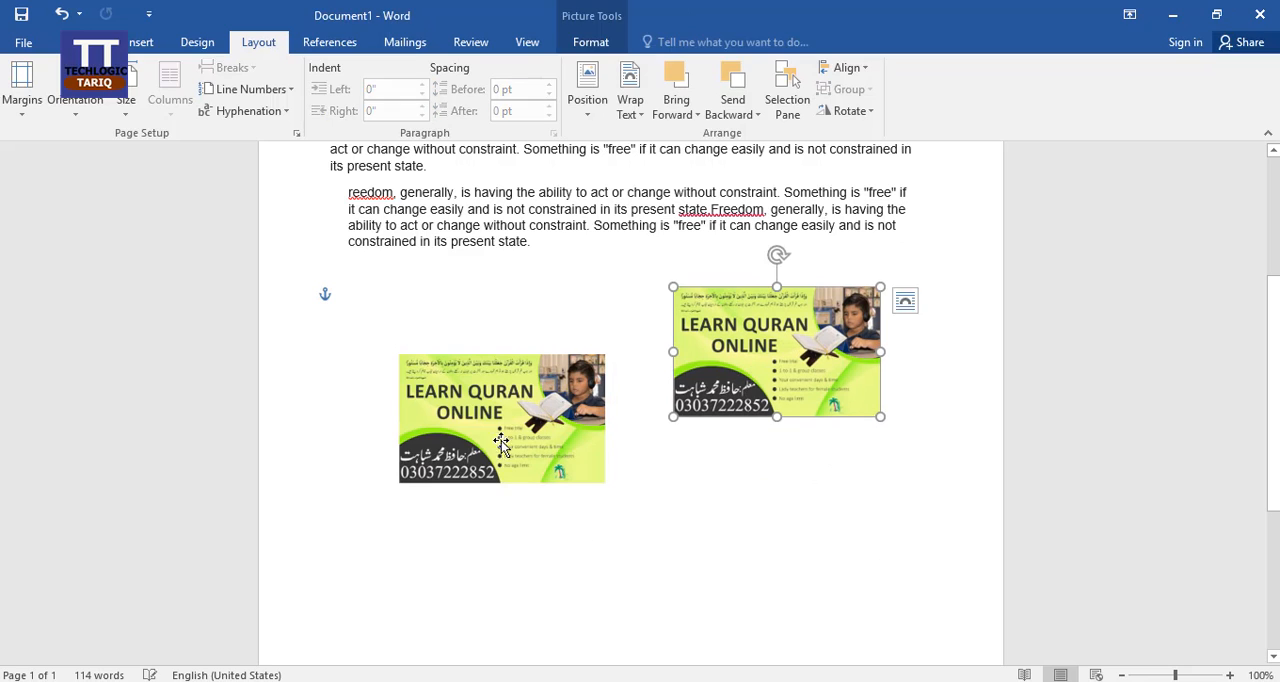
pyautogui.moveTo(501, 444); pyautogui.dragTo(479, 418)
pyautogui.moveTo(809, 374); pyautogui.dragTo(741, 345)
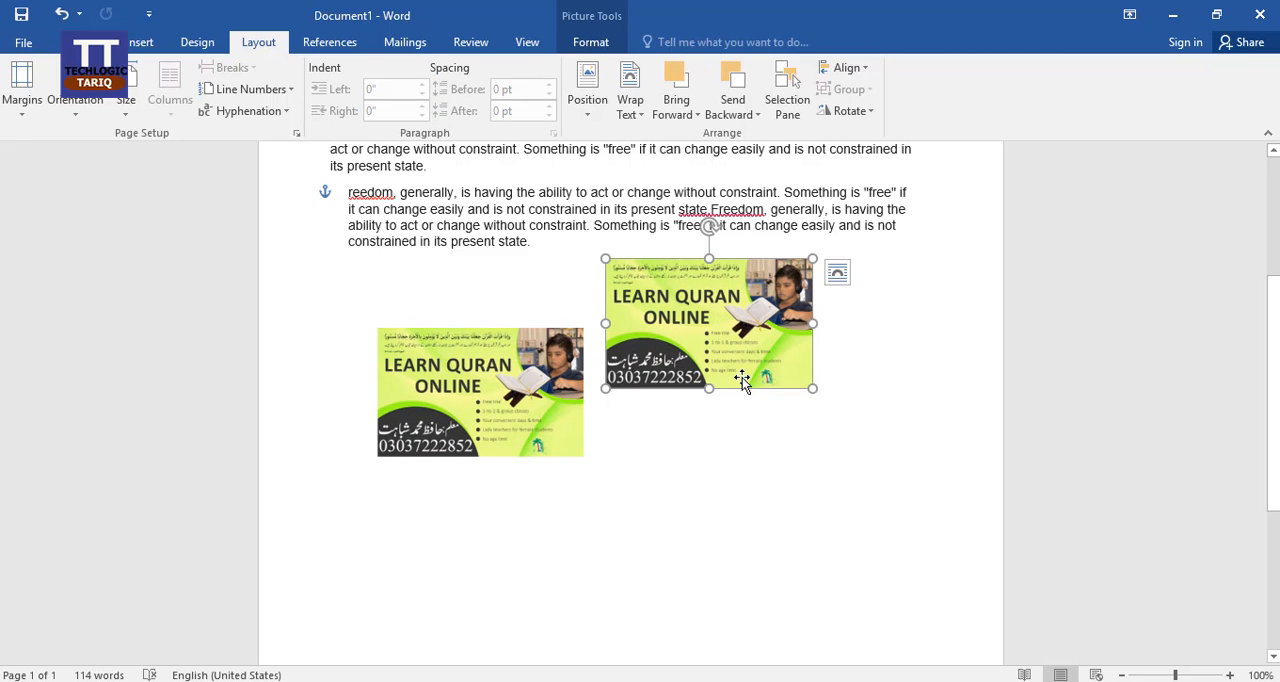
pyautogui.click(727, 454)
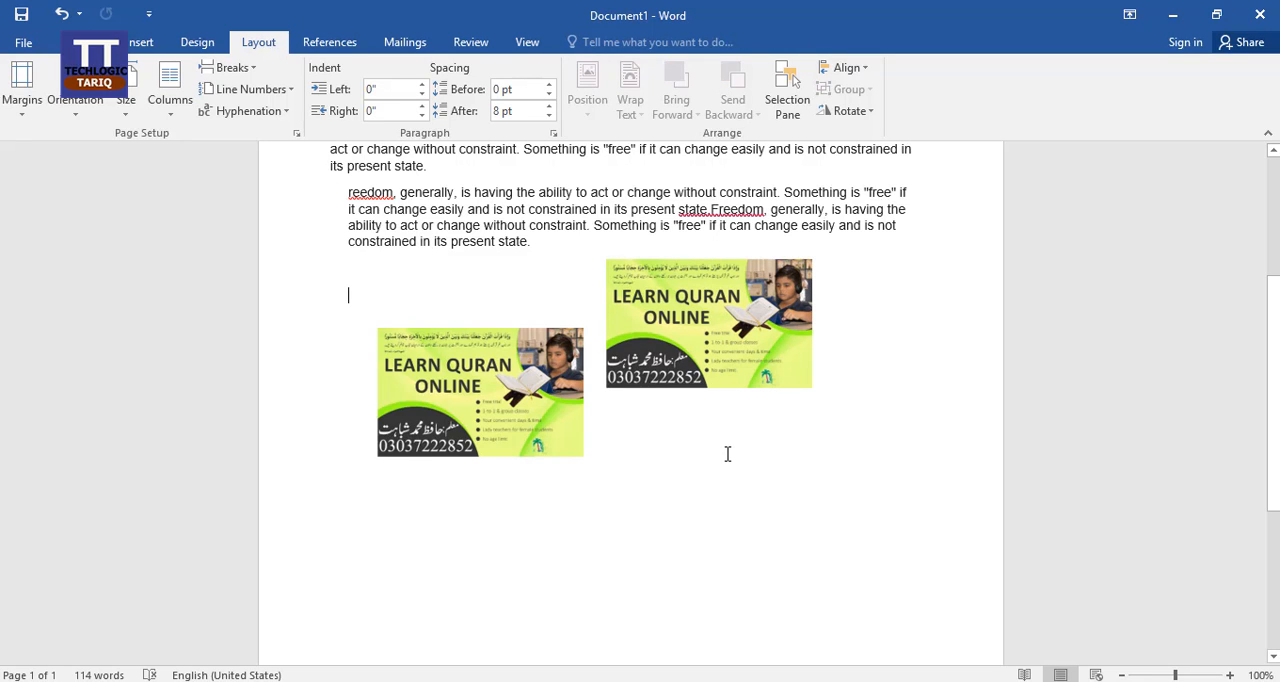